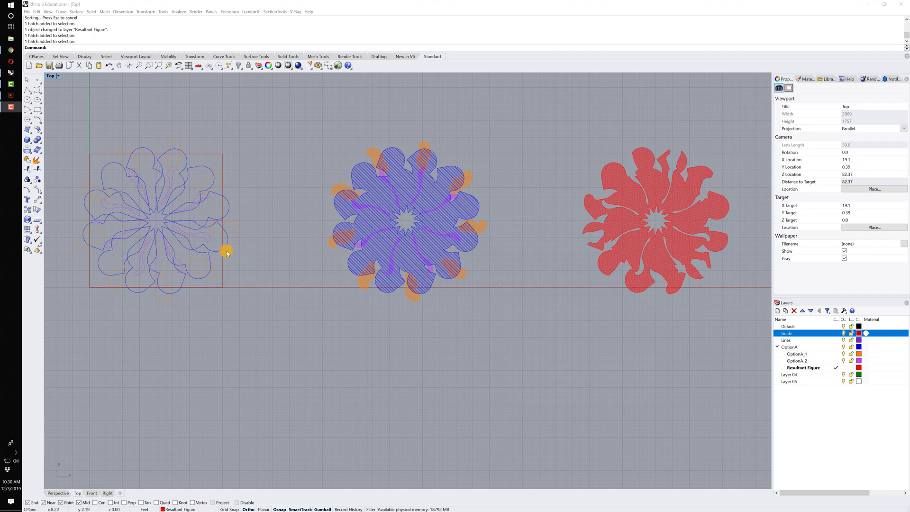
- Inspect the overlaid linework flower's curves, checking which OptionA layer its petal, orange blob and purple stem outlines belong to
scroll(198, 241, "up", 3)
scroll(213, 242, "up", 2)
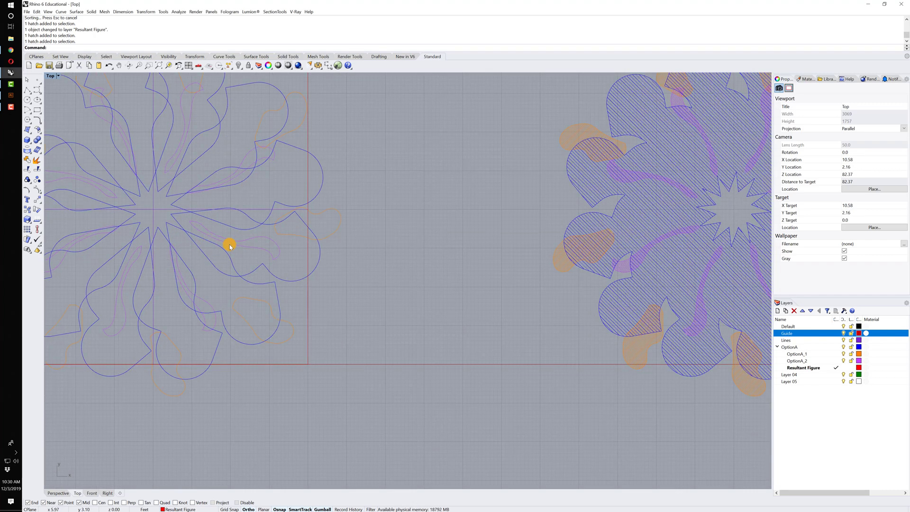
left_click(271, 241)
right_click_drag(271, 241, 401, 284)
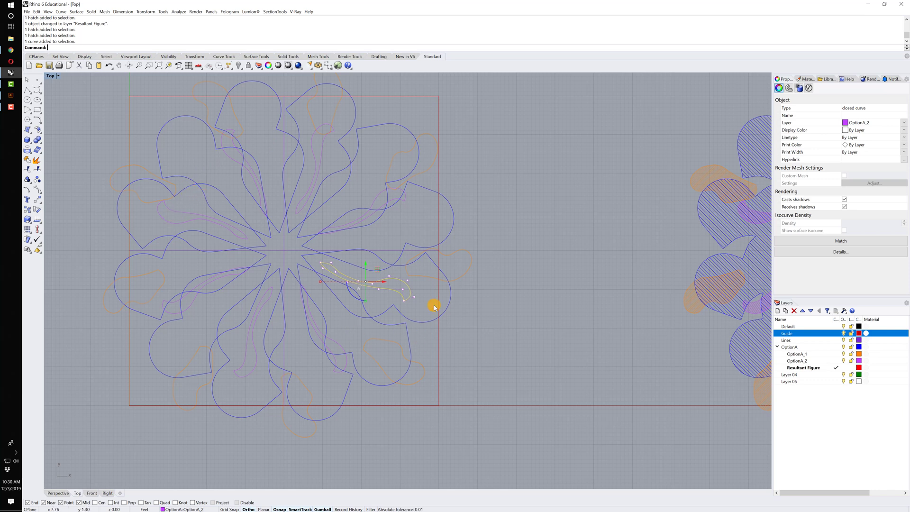
left_click(403, 328)
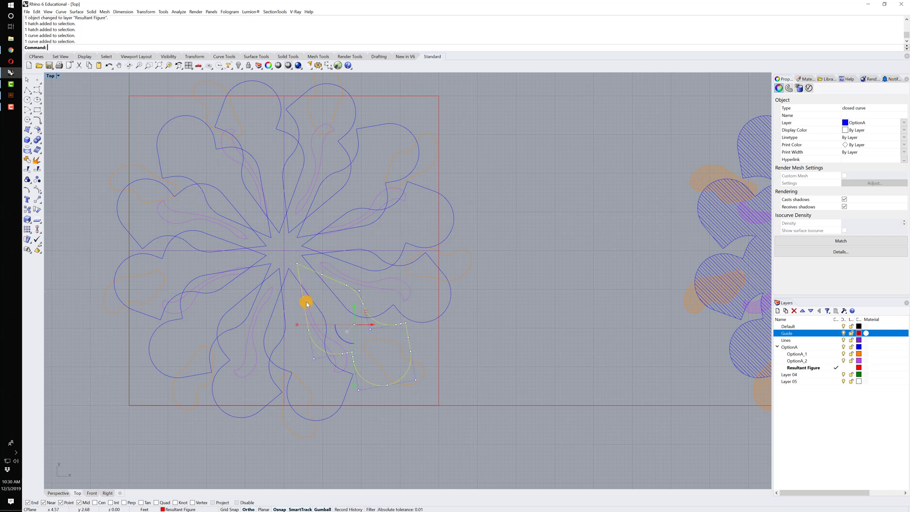
left_click(398, 343)
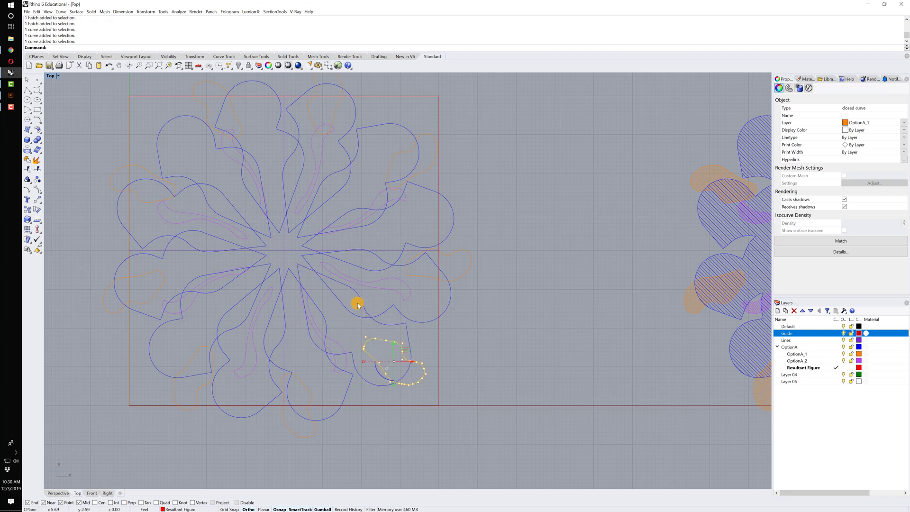
left_click(384, 291)
- Examine the hatches and outlines of the middle hatched flower, including its purple, orange and blue areas
scroll(384, 290, "down", 3)
right_click_drag(447, 280, 284, 256)
scroll(462, 254, "up", 3)
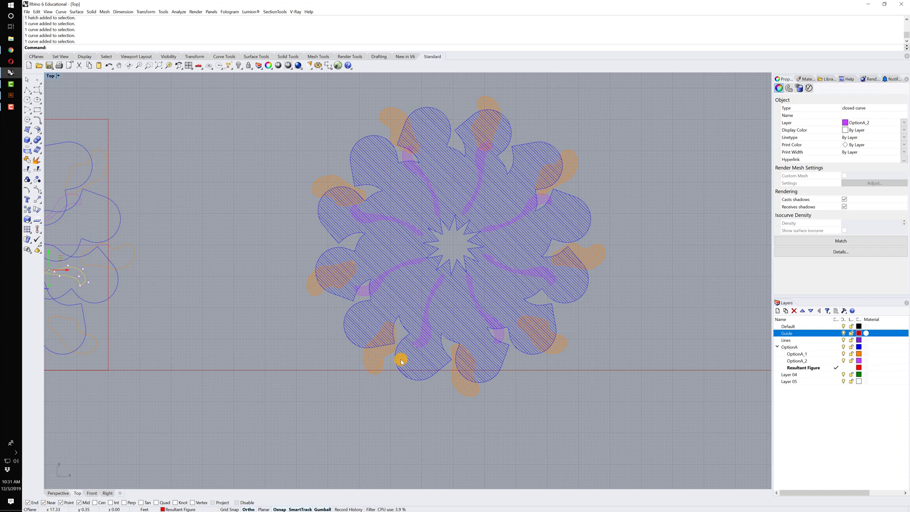
scroll(463, 376, "up", 2)
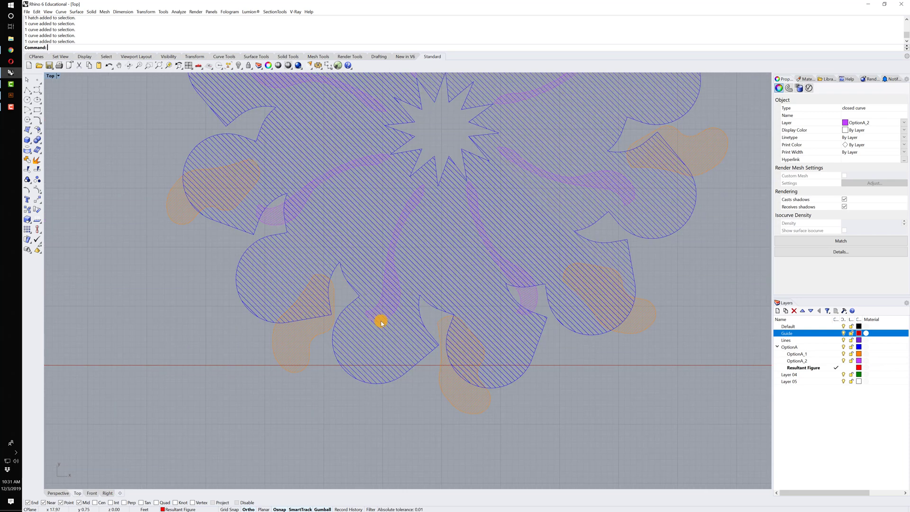
left_click(403, 327)
left_click(469, 391)
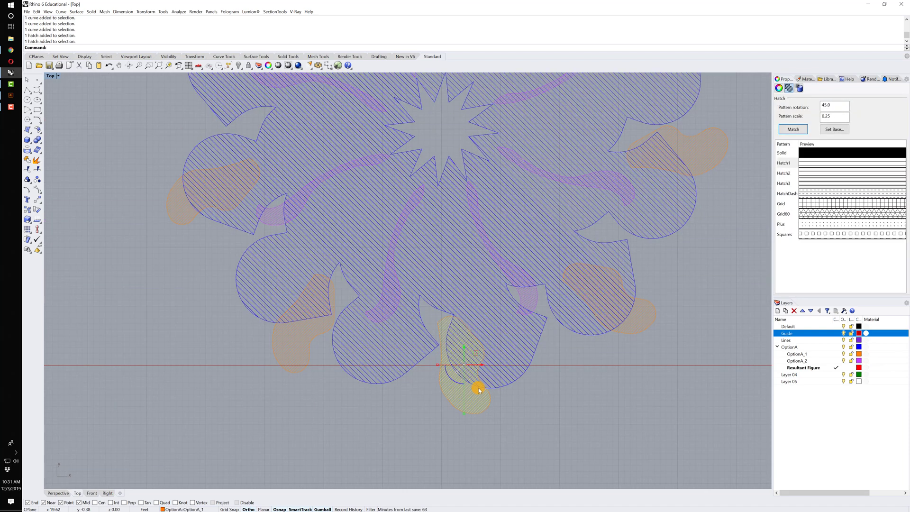
scroll(478, 388, "down", 3)
left_click(543, 372)
right_click_drag(522, 213, 448, 241)
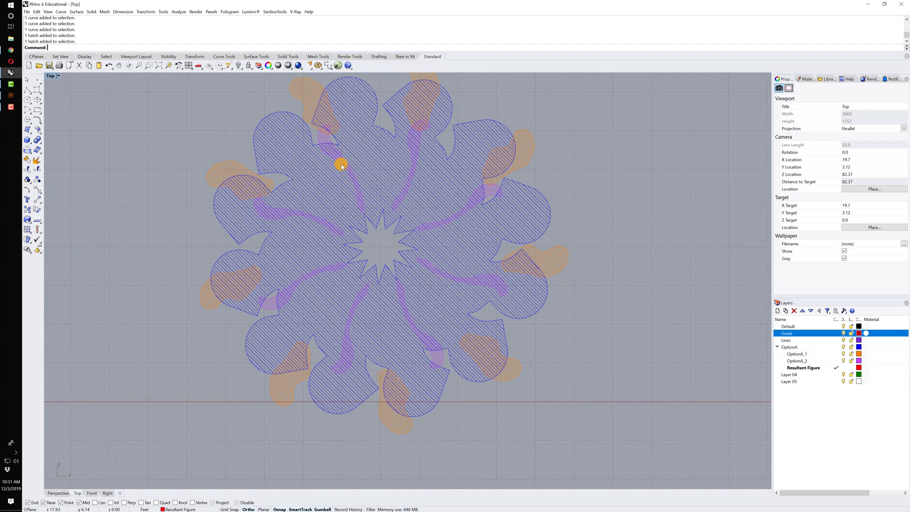
scroll(341, 166, "down", 4)
mouse_move(272, 107)
left_mouse_down()
mouse_move(380, 193)
mouse_move(443, 289)
left_mouse_up()
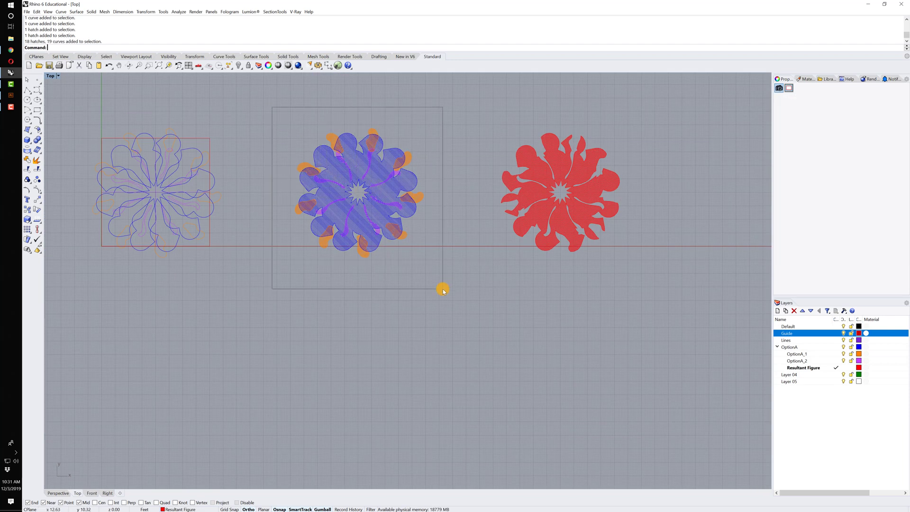
- Select all hatches in the drawing with SelHatch and hide them
scroll(535, 157, "up", 2)
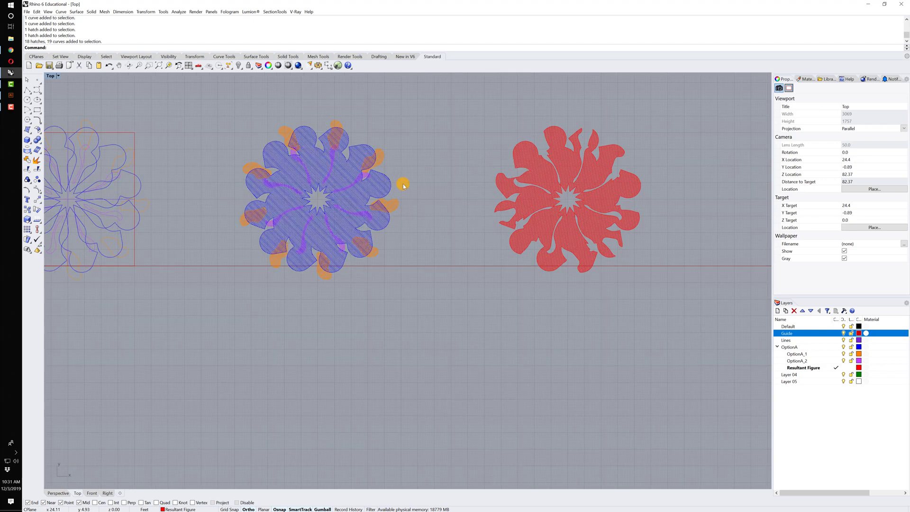
right_click_drag(404, 186, 429, 203)
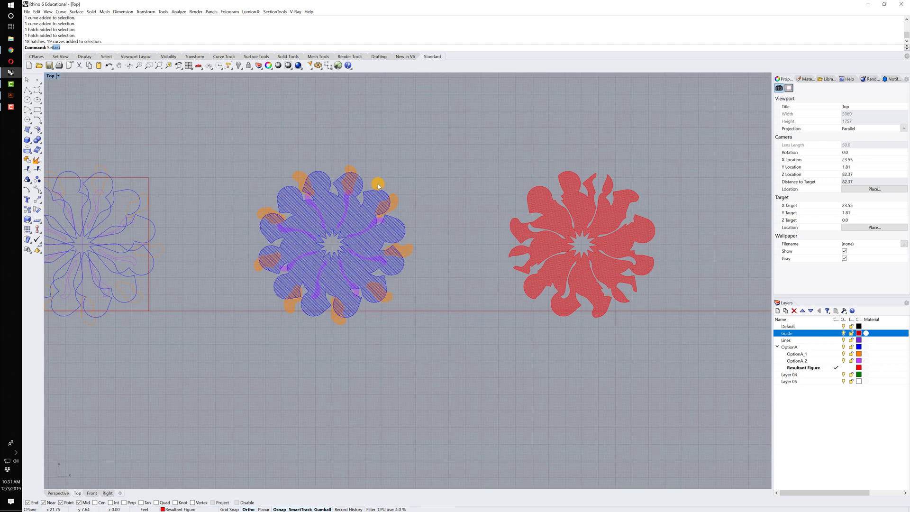
type("Hatch")
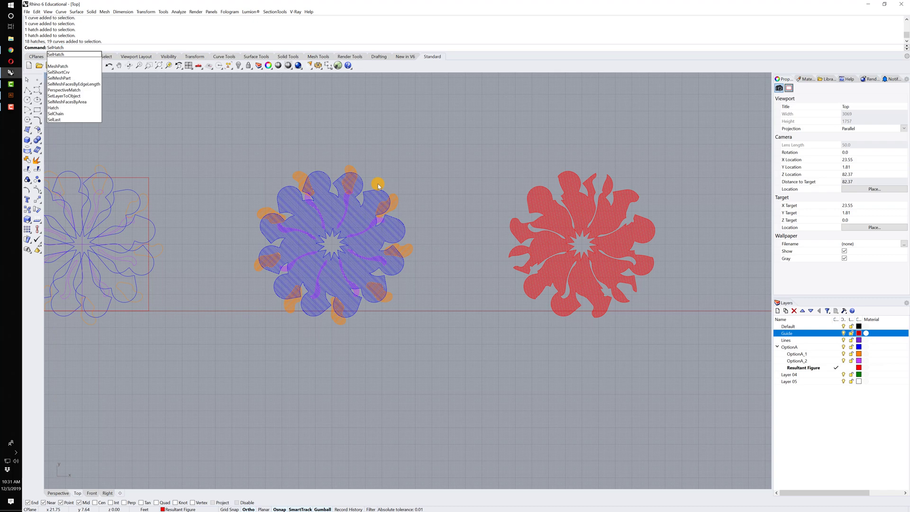
key("Return")
type("Hide")
key("Return")
- Try to copy the middle flower's outline curves 15 feet horizontally over the resultant figure
mouse_move(245, 126)
left_mouse_down()
mouse_move(480, 382)
mouse_move(450, 377)
left_mouse_up()
type("Copy")
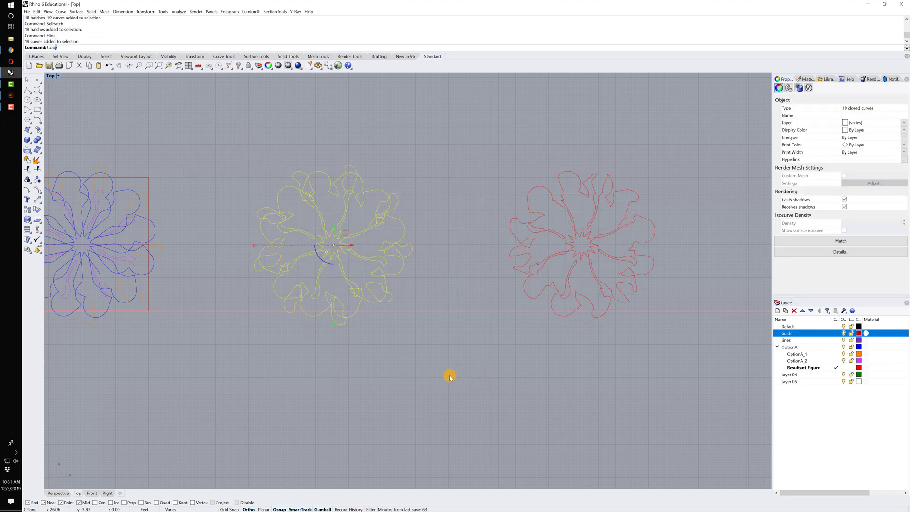
key("Return")
left_click(398, 379)
type("15")
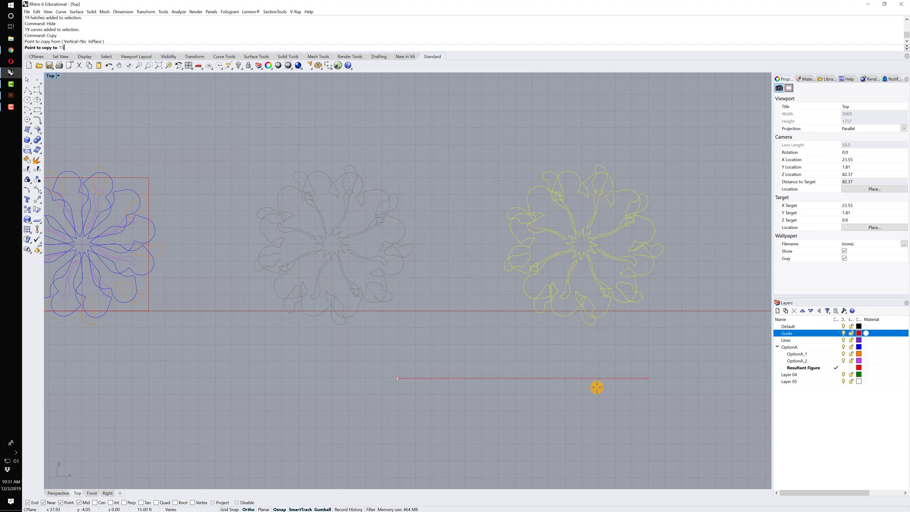
key("Return")
left_click(609, 381)
key("Escape")
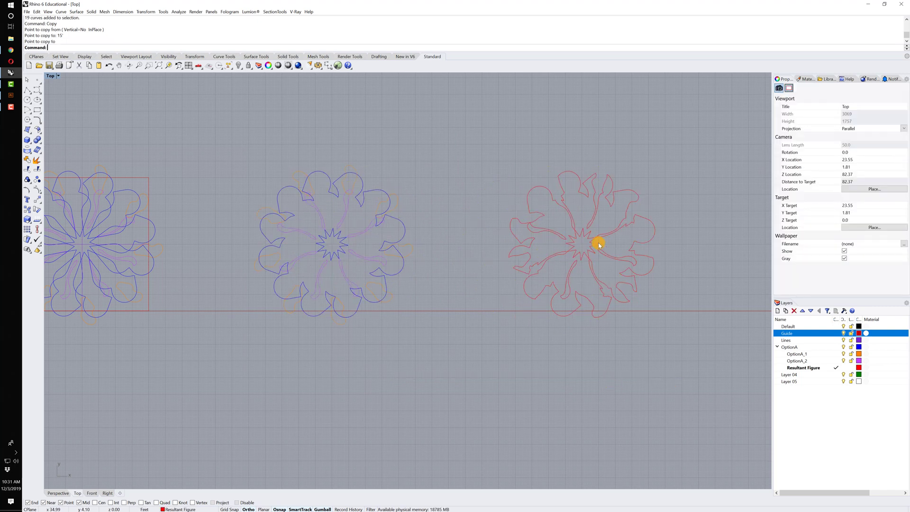
- Show all hidden hatches again
type("Show")
key("Return")
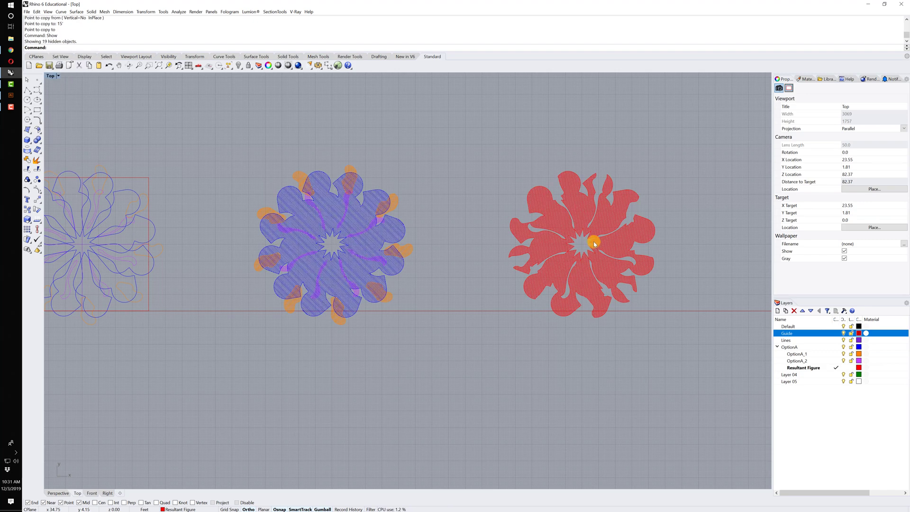
- Delete the red hatch from the resultant figure, keeping its outline curves
right_click_drag(595, 244, 487, 250)
scroll(479, 238, "up", 5)
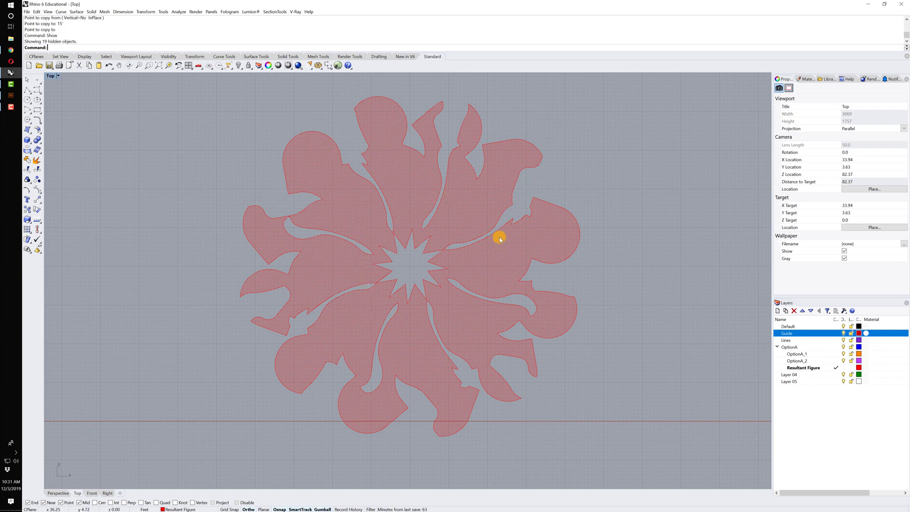
left_click(439, 229)
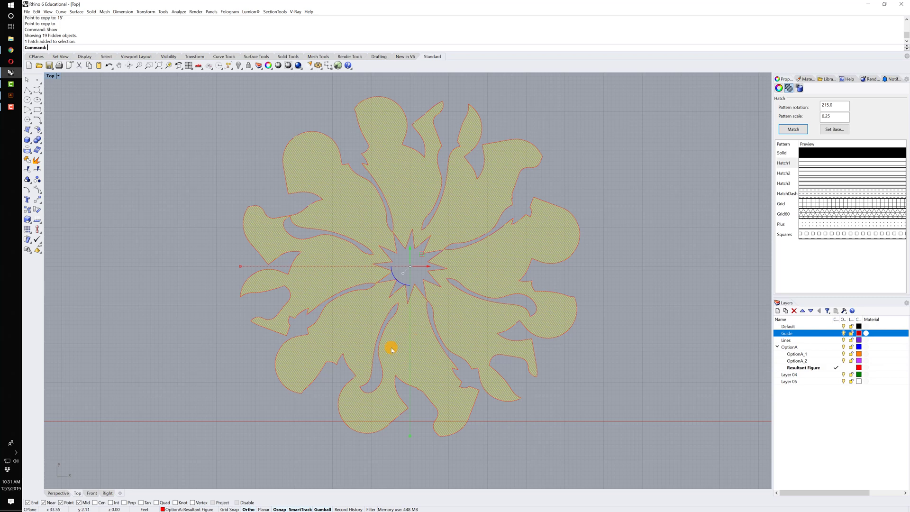
left_click(569, 362)
left_click(448, 312)
key("Delete")
- Select the resultant figure's outline curves and try to assign them to the Resultant Figure layer
left_click(794, 368)
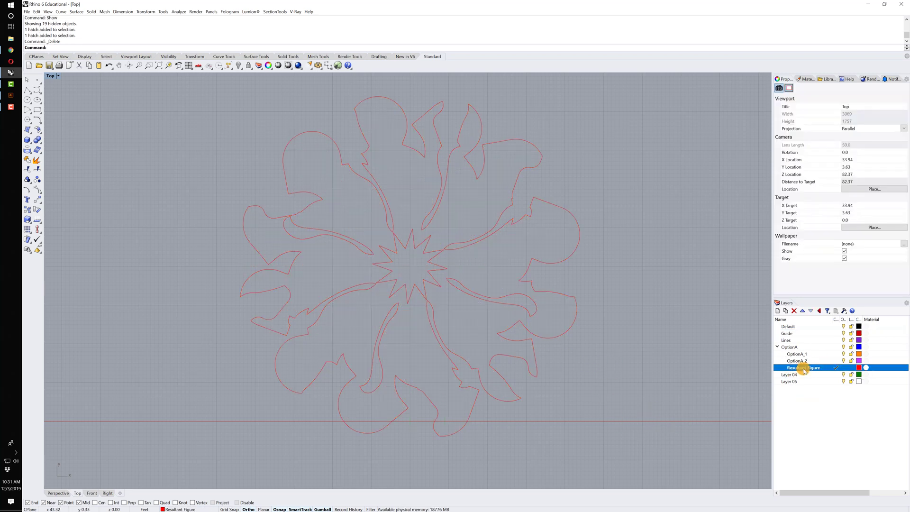
scroll(648, 385, "down", 3)
left_click_drag(656, 424, 372, 212)
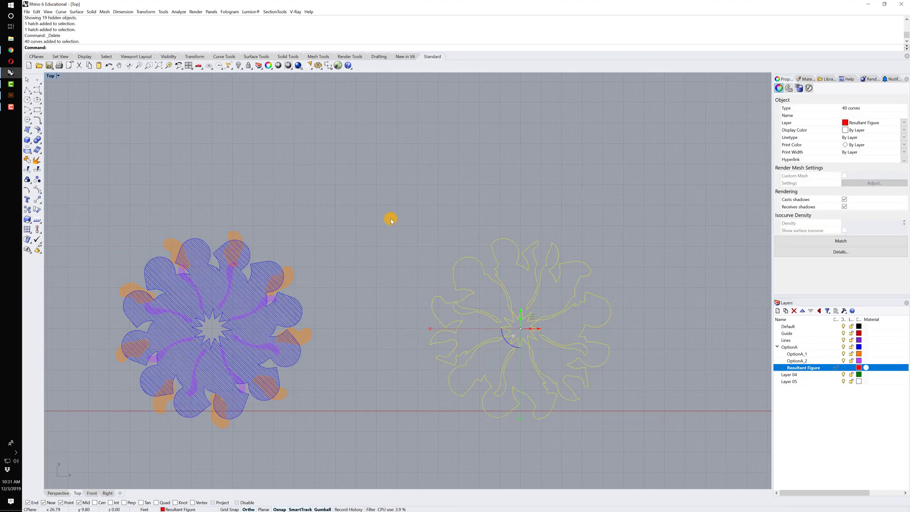
right_click(813, 370)
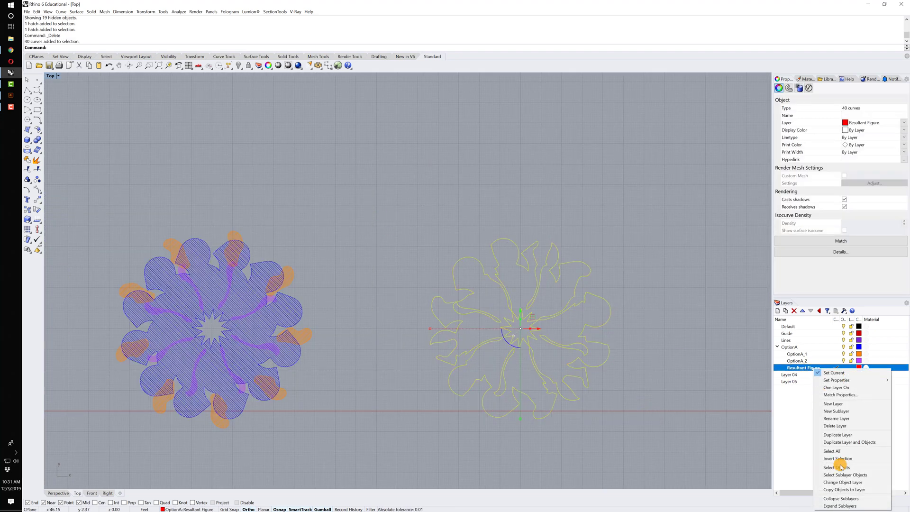
left_click(846, 490)
key("Escape")
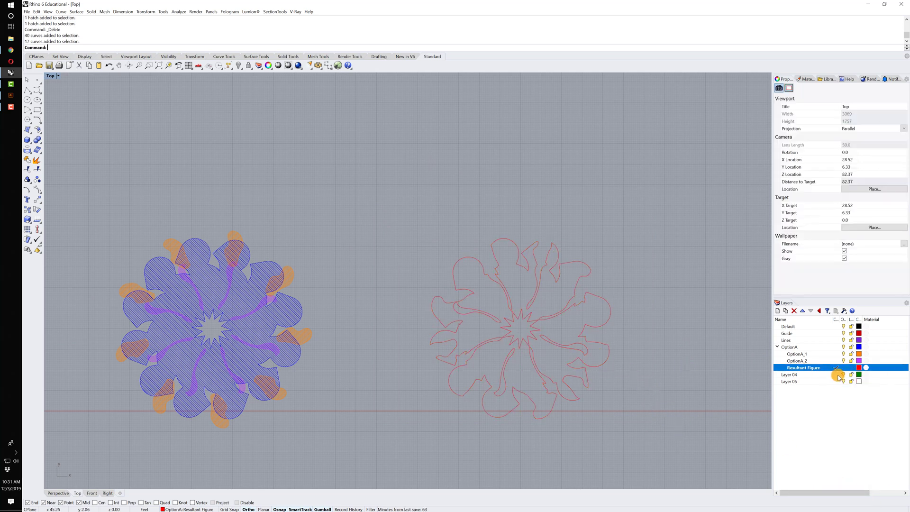
- Hatch the resultant figure's outline curves with the Hatch1 pattern at rotation 215 and scale 0.25
left_click(480, 332)
type("Ha")
key("Return")
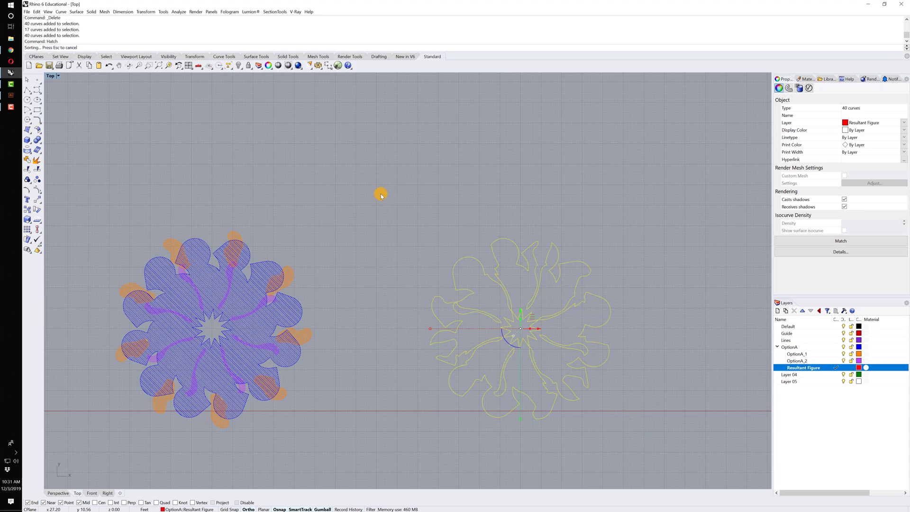
left_click(609, 183)
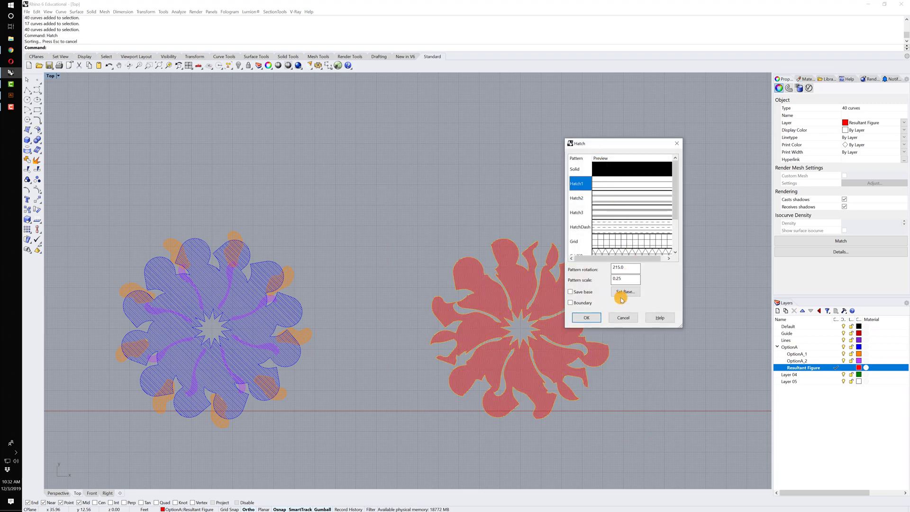
left_click(859, 370)
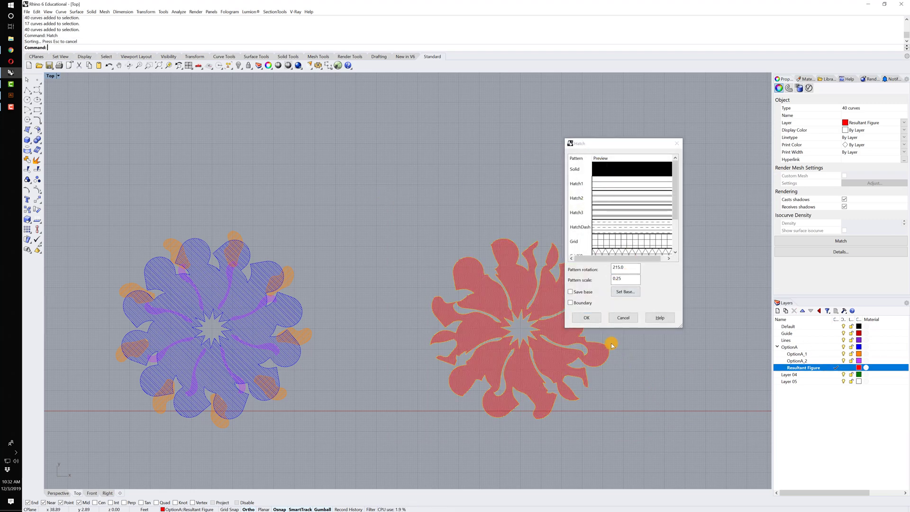
left_click(586, 317)
- Review the linework, hatched and resultant figures side by side and check the resultant figure's new hatch
scroll(707, 292, "down", 2)
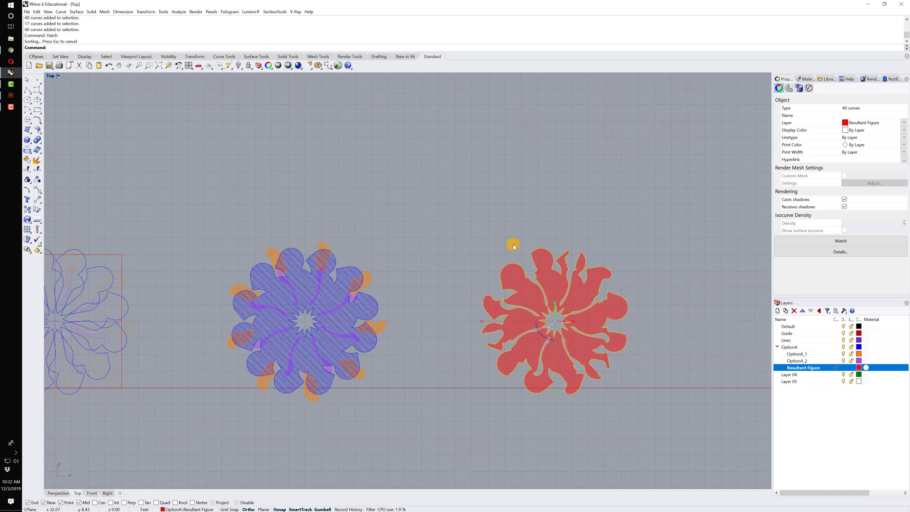
right_click_drag(497, 215, 555, 202)
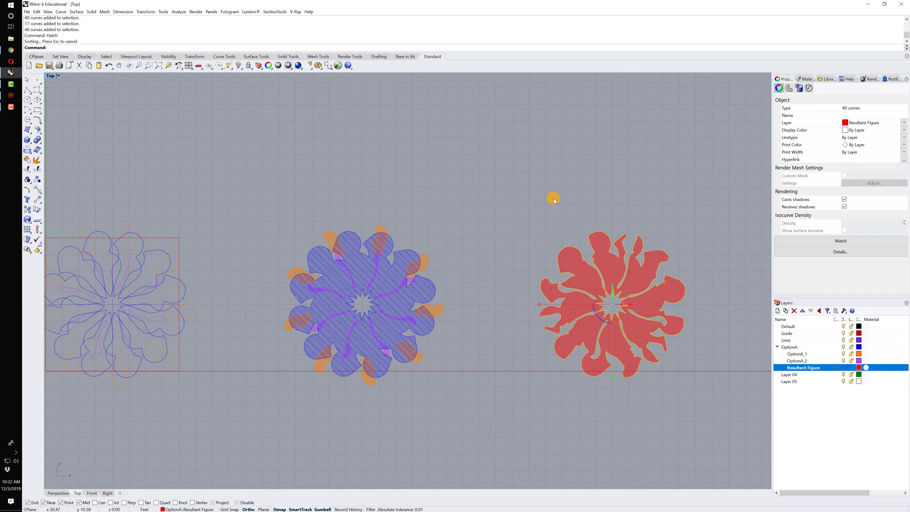
scroll(553, 199, "down", 1)
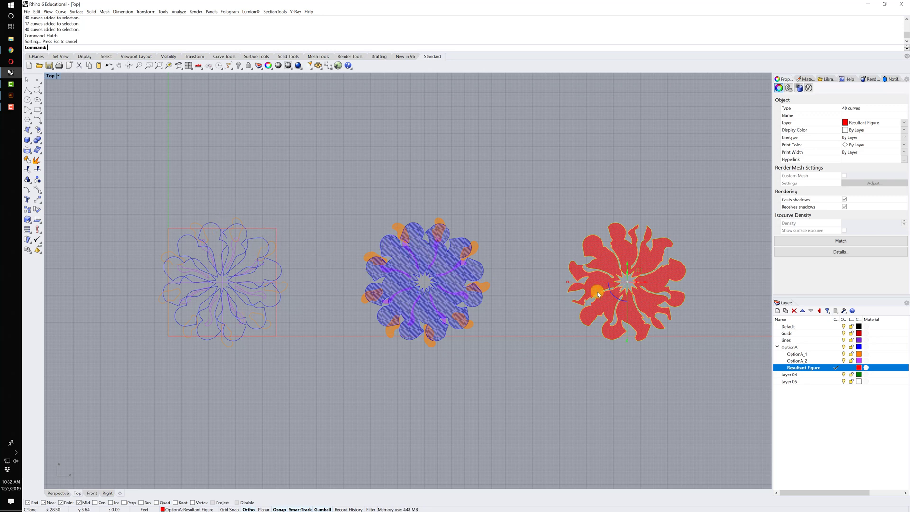
left_click(682, 227)
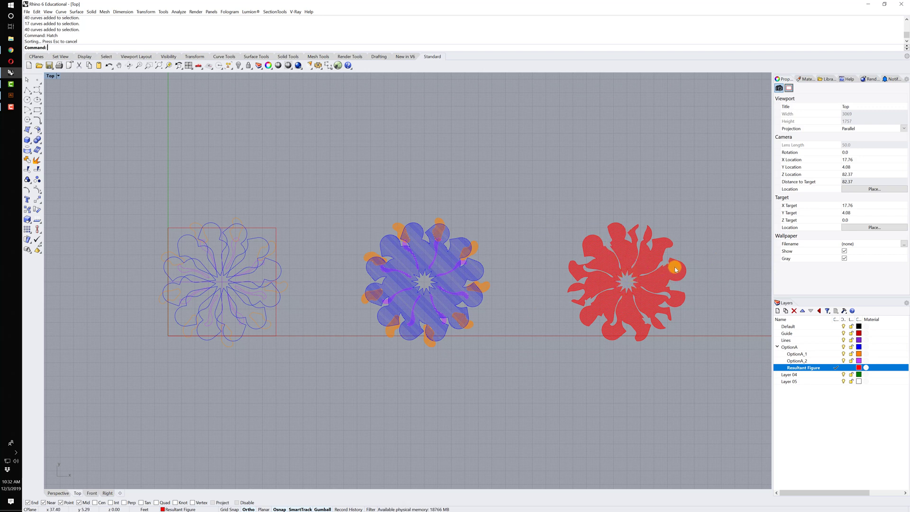
left_click(652, 280)
left_click(705, 229)
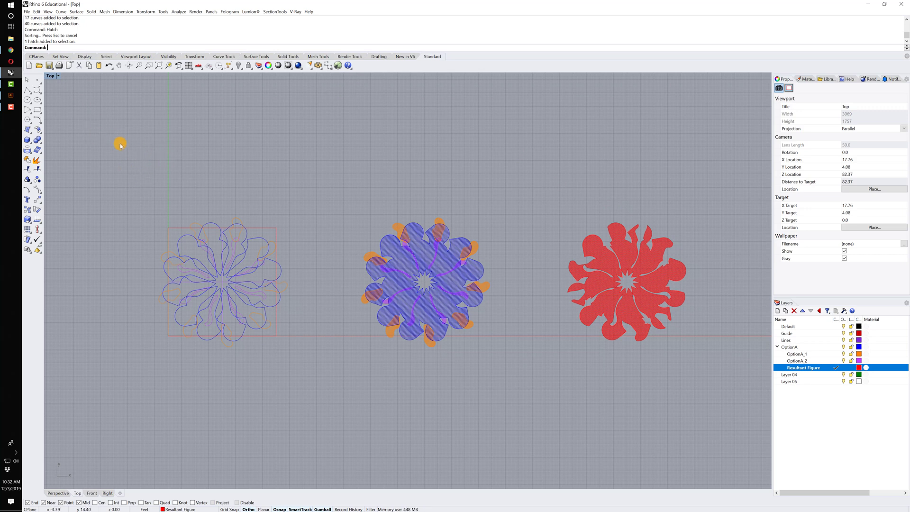
- Switch to Illustrator and change the stroke of the inner square in the Resultant Figure frame to blue
left_click(11, 95)
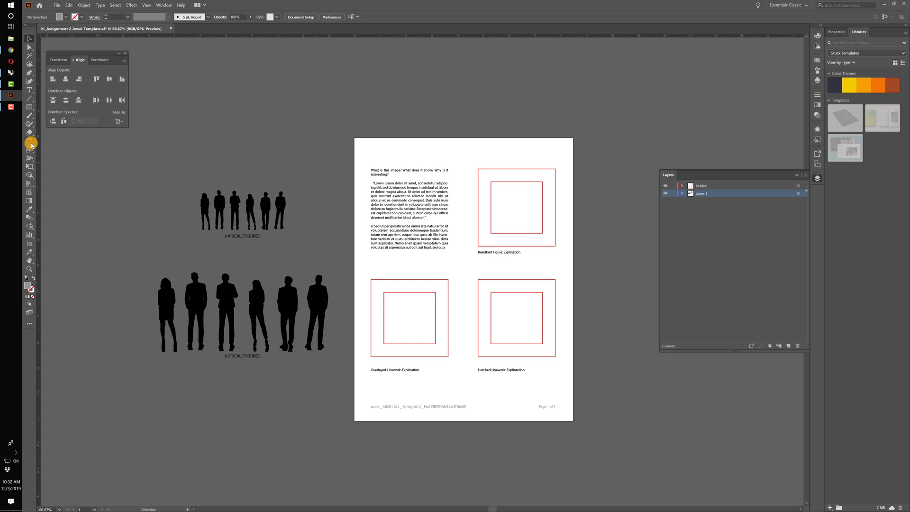
left_click(32, 291)
left_click(503, 183)
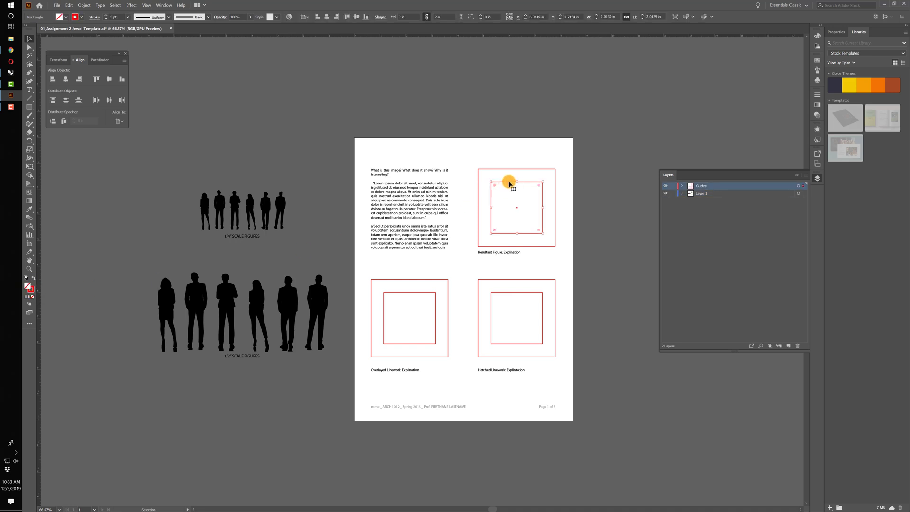
left_click(34, 291)
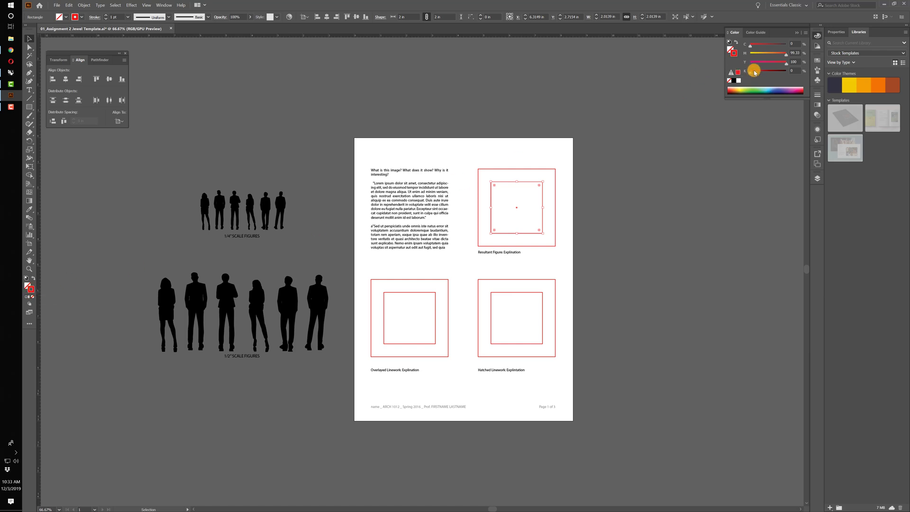
left_click(778, 89)
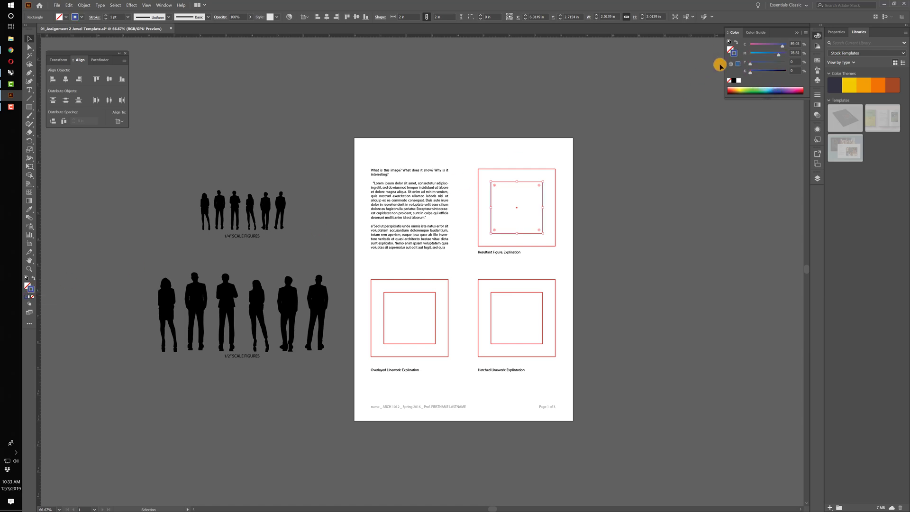
left_click(818, 36)
left_click(818, 37)
left_click(819, 37)
left_click(165, 5)
mouse_move(173, 23)
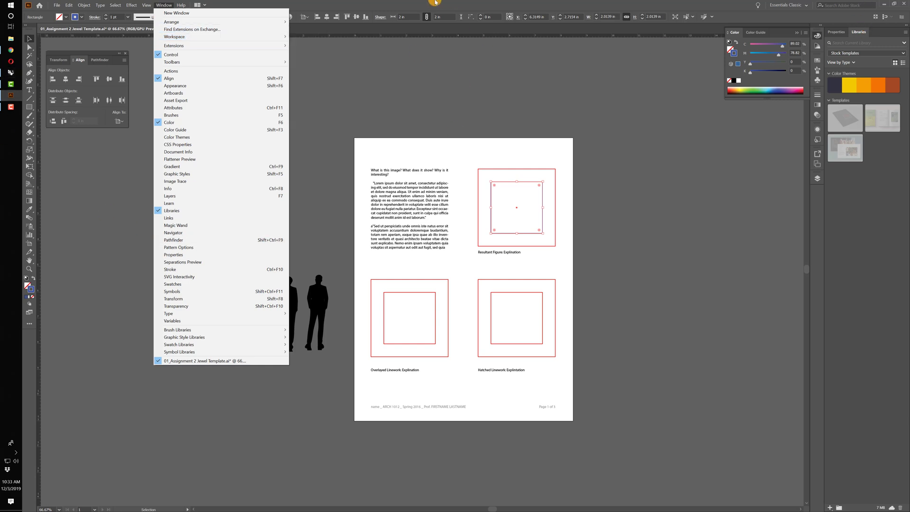
left_click(397, 4)
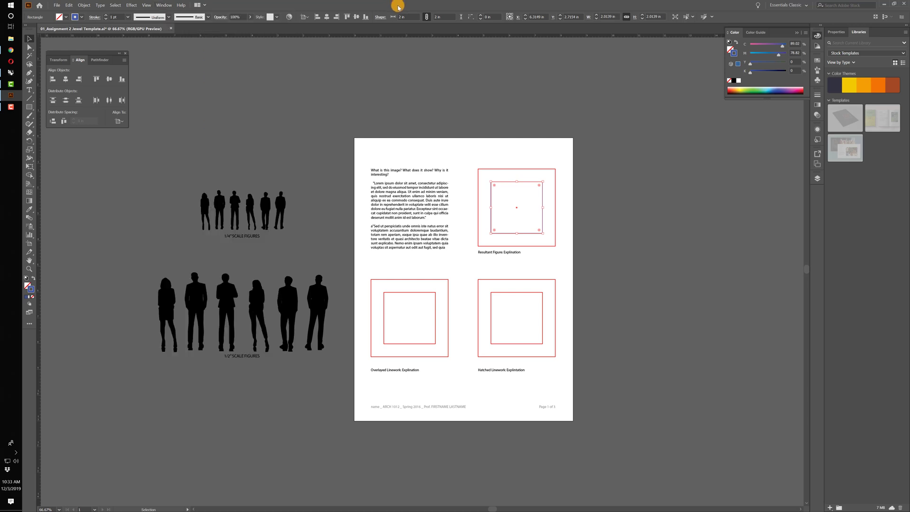
left_click(559, 145)
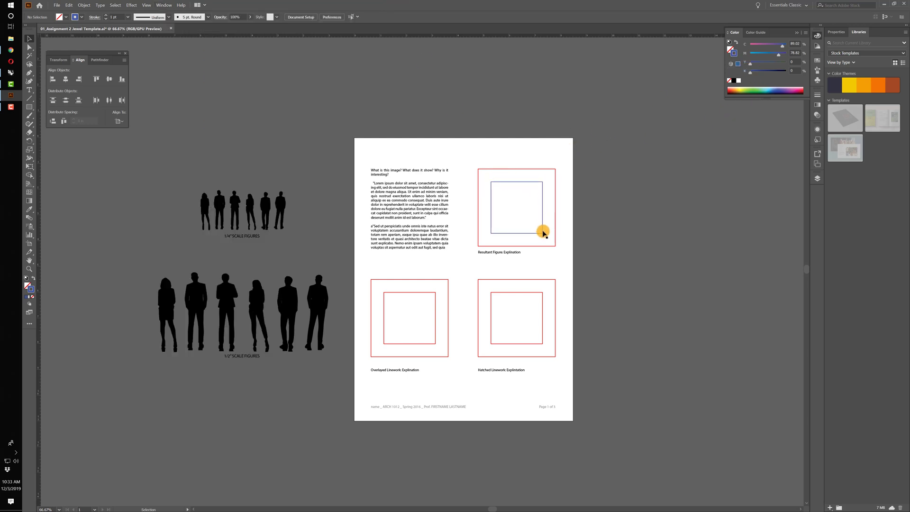
- Fill the inner square in the Resultant Figure frame with green
left_click(527, 235)
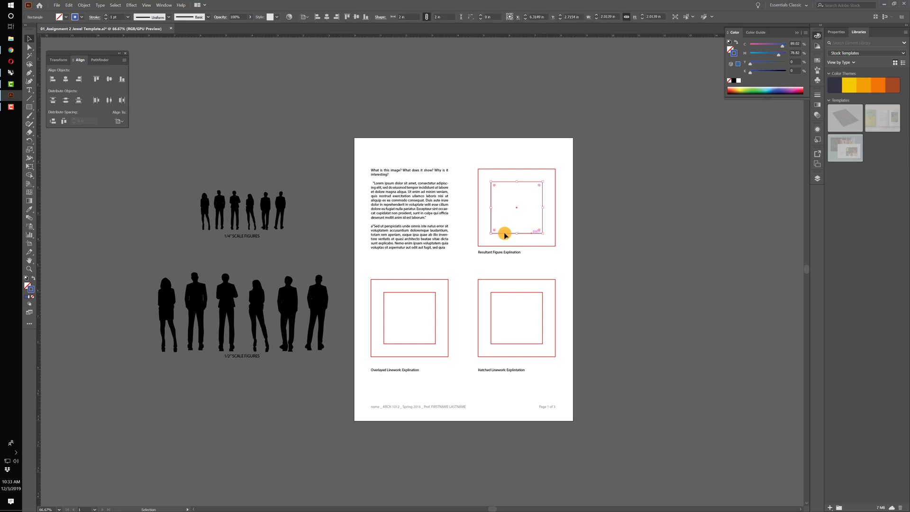
left_click(27, 285)
left_click(27, 290)
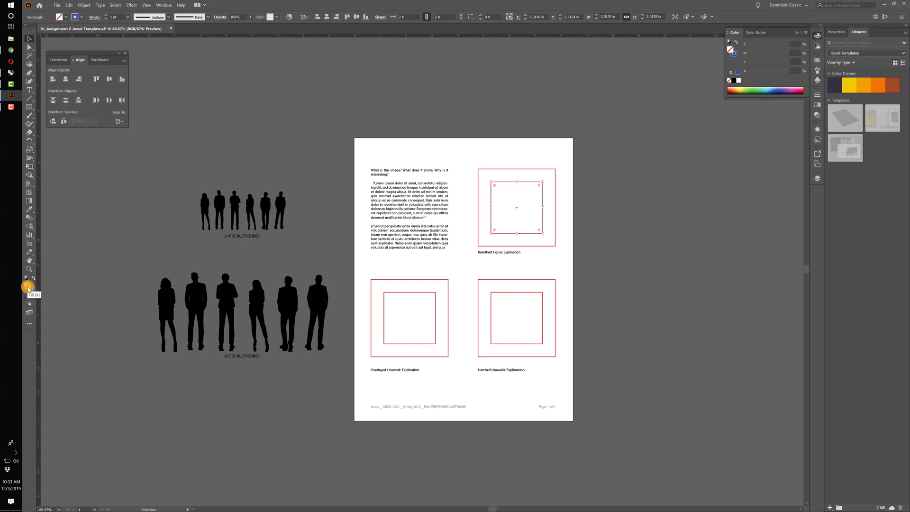
left_click(749, 90)
left_click(547, 92)
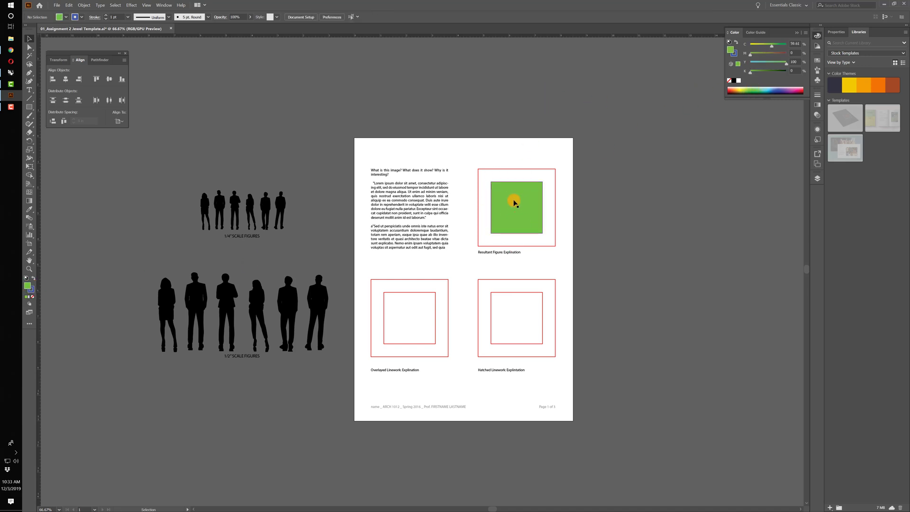
- Undo the green fill and the blue stroke of the Resultant Figure's inner square
left_click(73, 6)
left_click(84, 13)
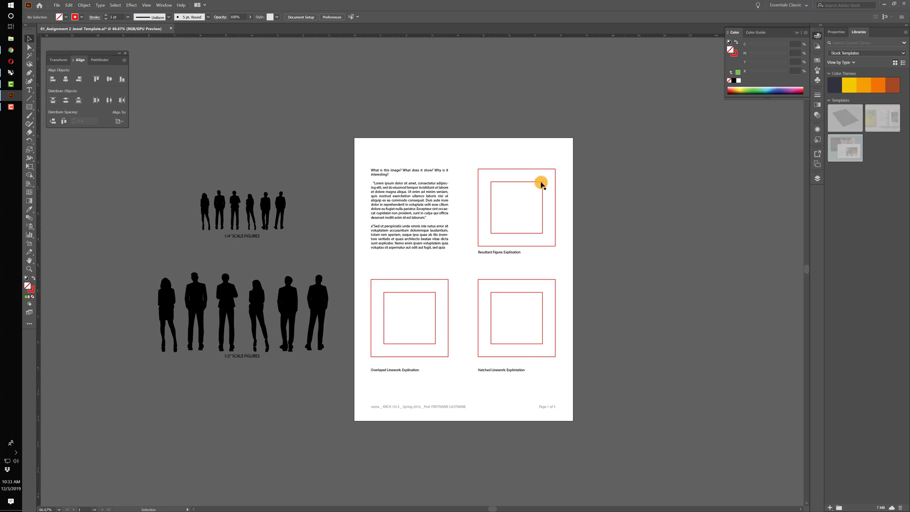
- Show the document's layers and toggle the visibility of Layer 1 off and back on
left_click(162, 6)
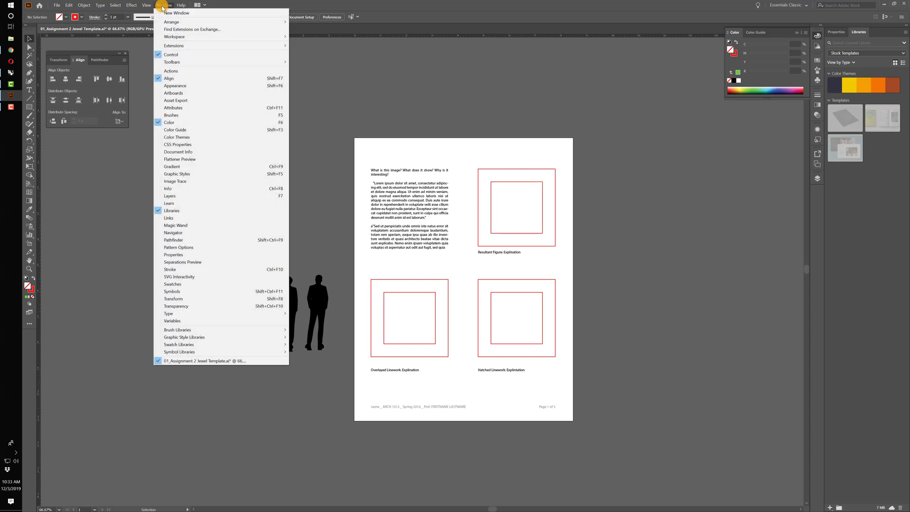
left_click(178, 196)
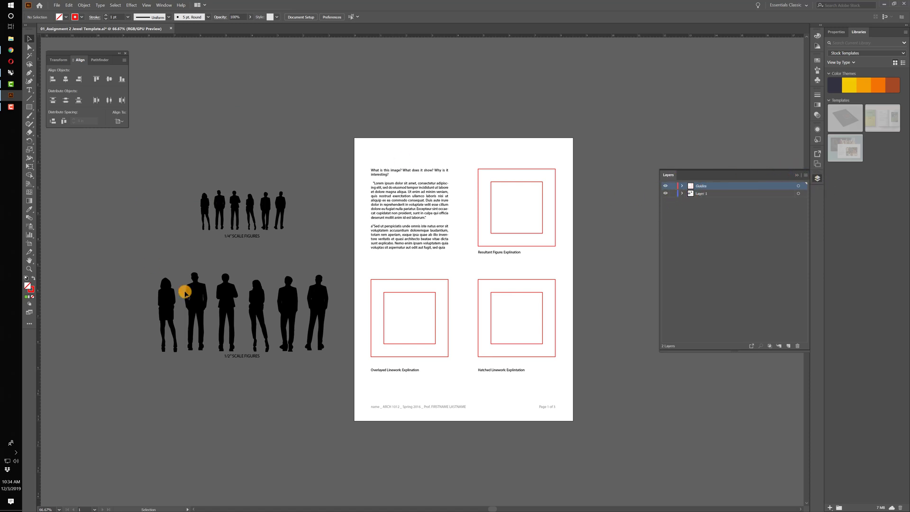
left_click(701, 194)
left_click(665, 193)
left_click(665, 194)
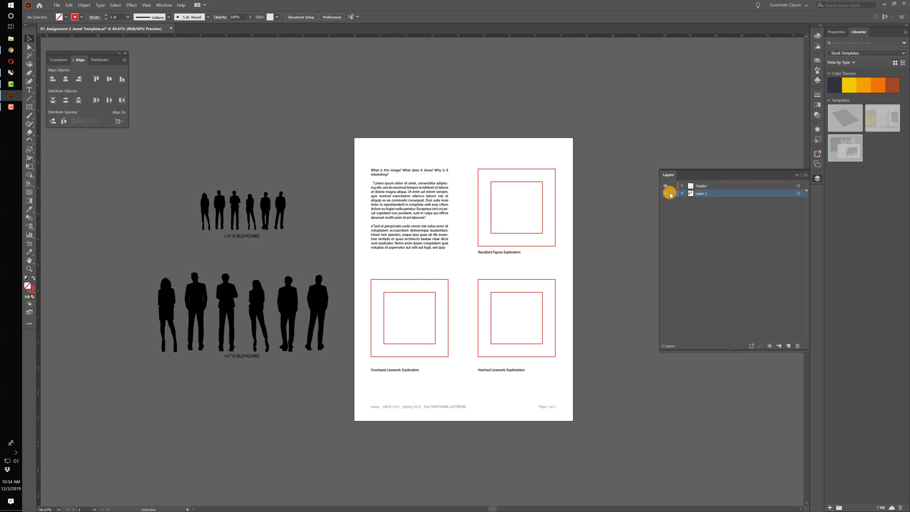
- Rename Layer 1 as Baseline and make the Guides layer active
left_click(700, 187)
left_click(700, 193)
double_click(702, 193)
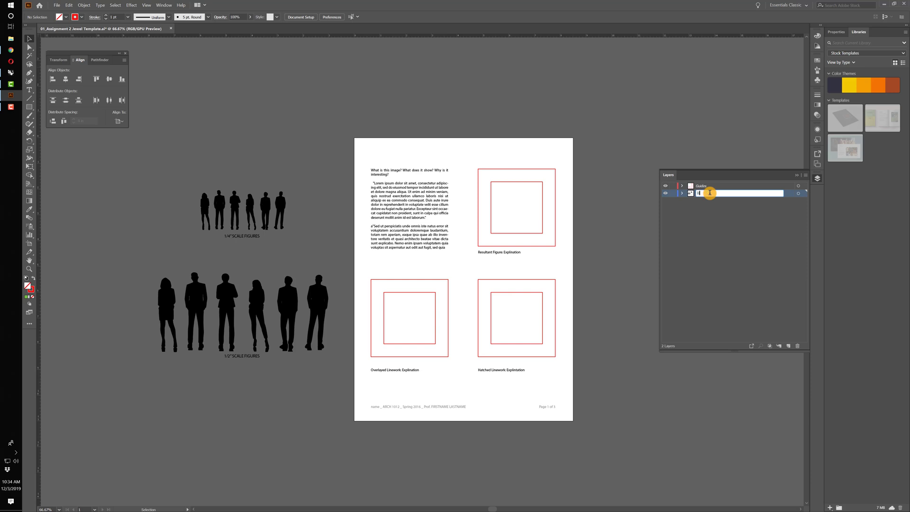
type("Baseline")
key("Return")
left_click(707, 186)
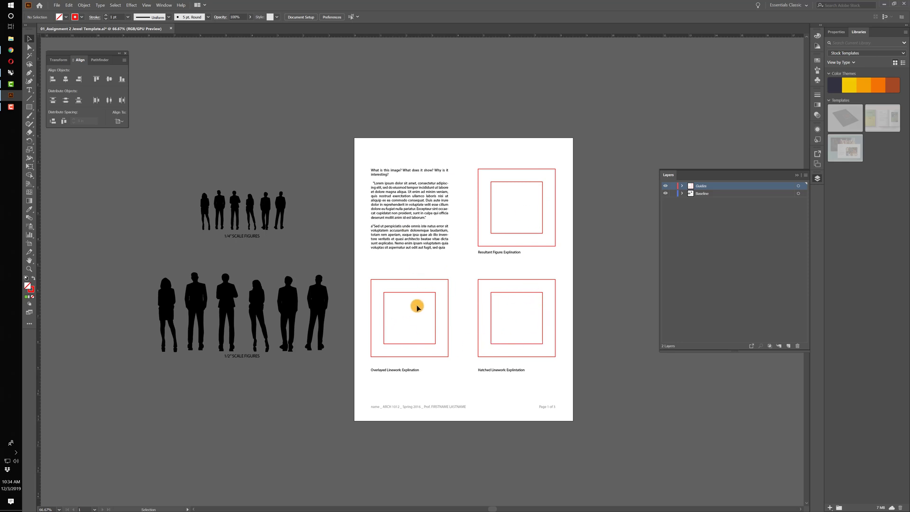
- Try to move the last 1/2" scale figure from the pasteboard onto the Resultant Figure frame
left_click(220, 209)
left_click(182, 265)
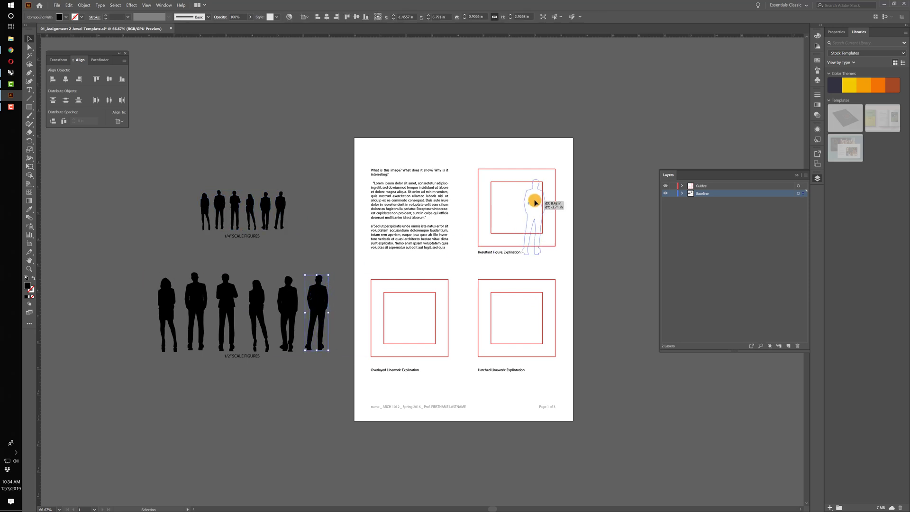
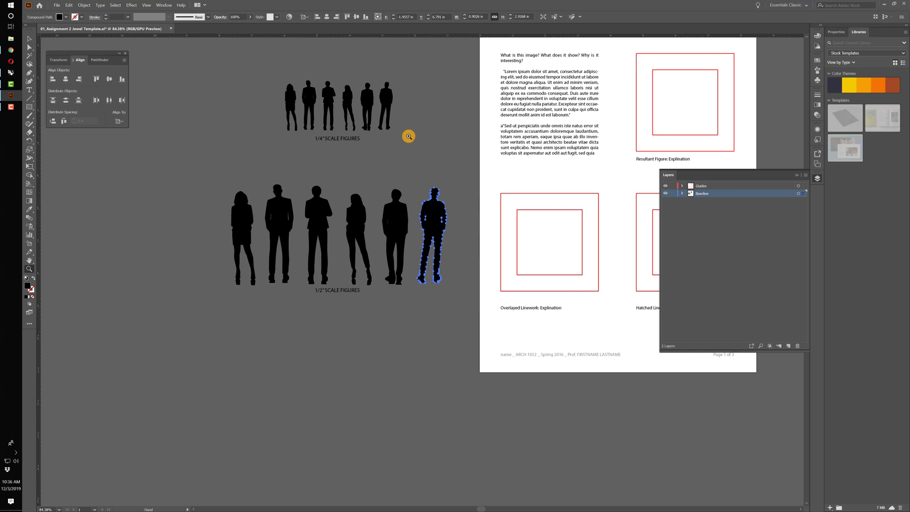
- Try pulling the lower-left corner of the outer Resultant Figure square outward with the Direct Selection tool, and undo it
left_click_drag(569, 162, 370, 206)
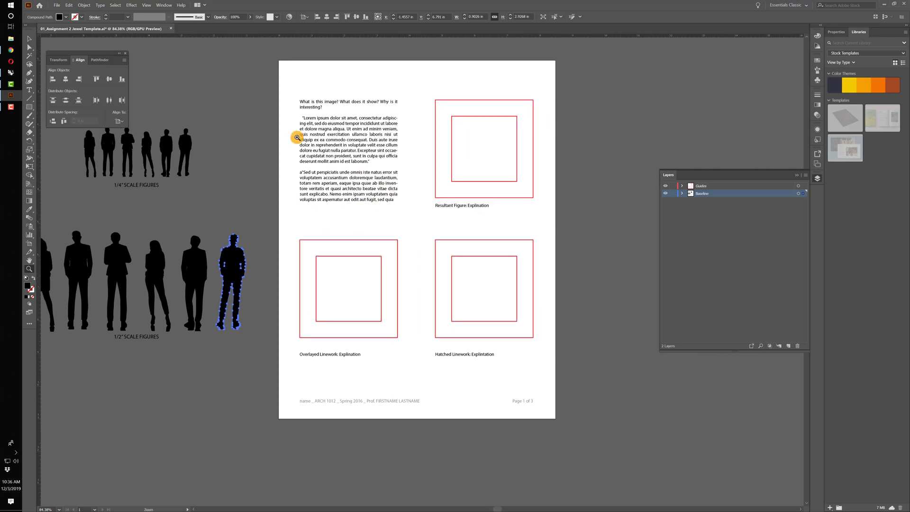
left_click(28, 39)
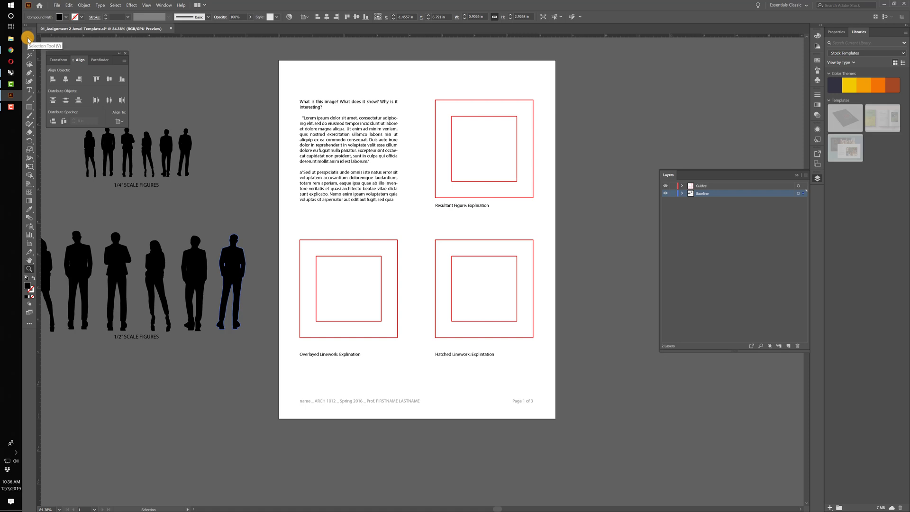
left_click(28, 40)
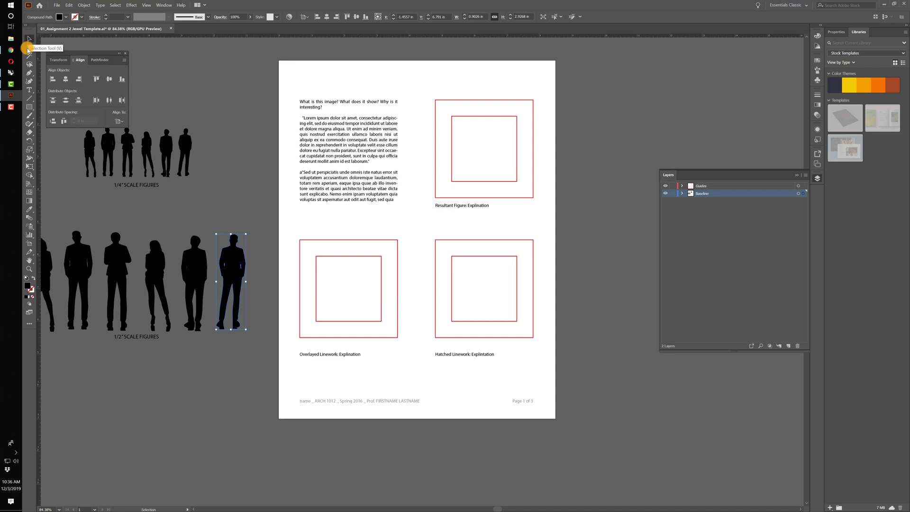
left_click(28, 49)
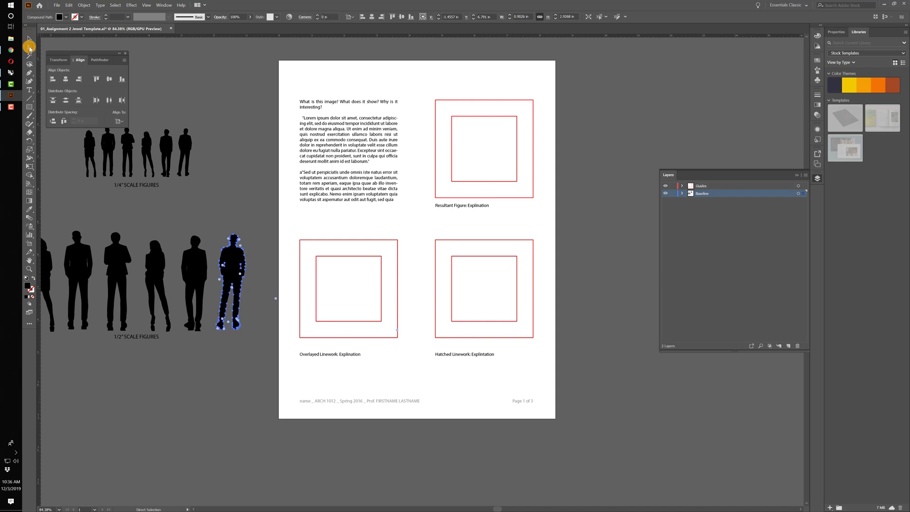
left_click(435, 197)
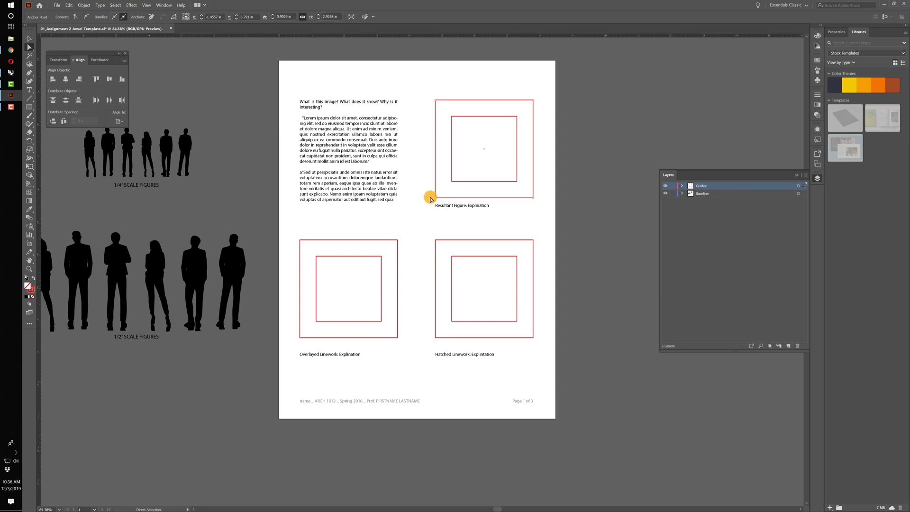
left_click_drag(434, 198, 413, 208)
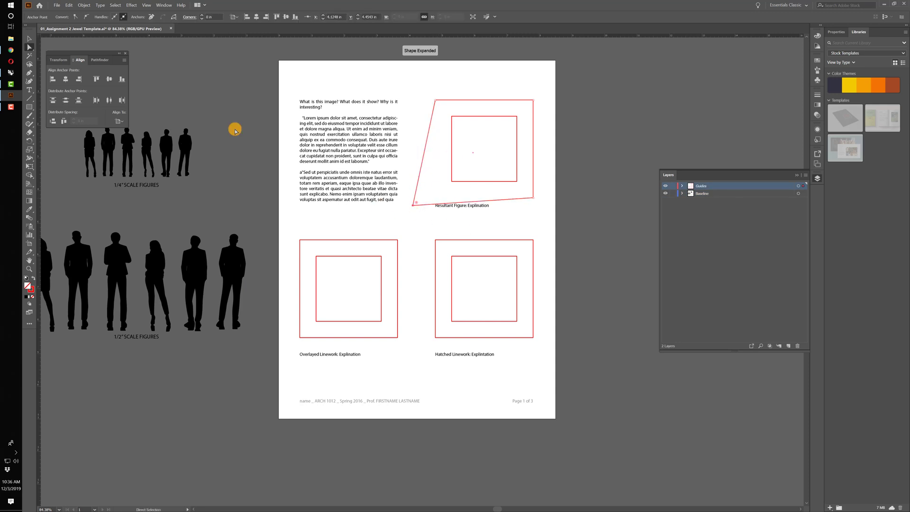
key("ctrl+z")
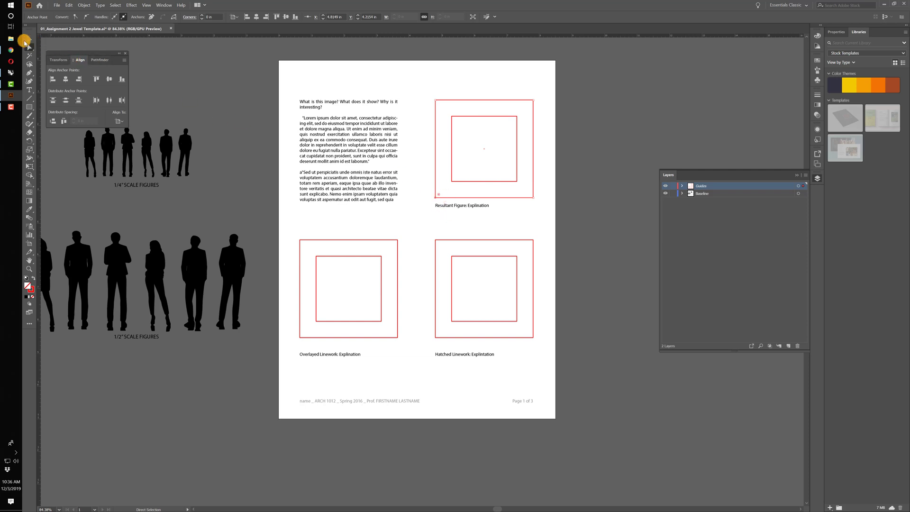
- Try shifting the whole outer Resultant Figure square to the left with the Selection tool, undo the move and deselect it
left_click(27, 40)
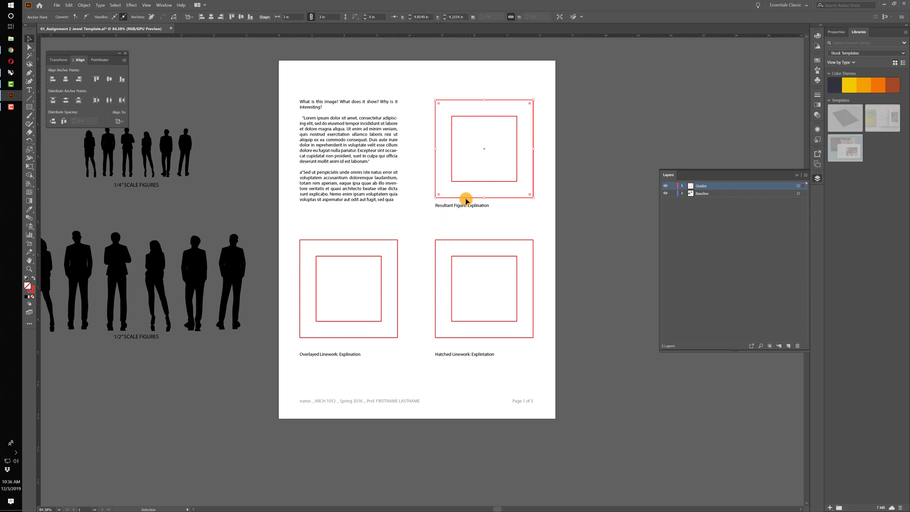
left_click_drag(466, 200, 435, 199)
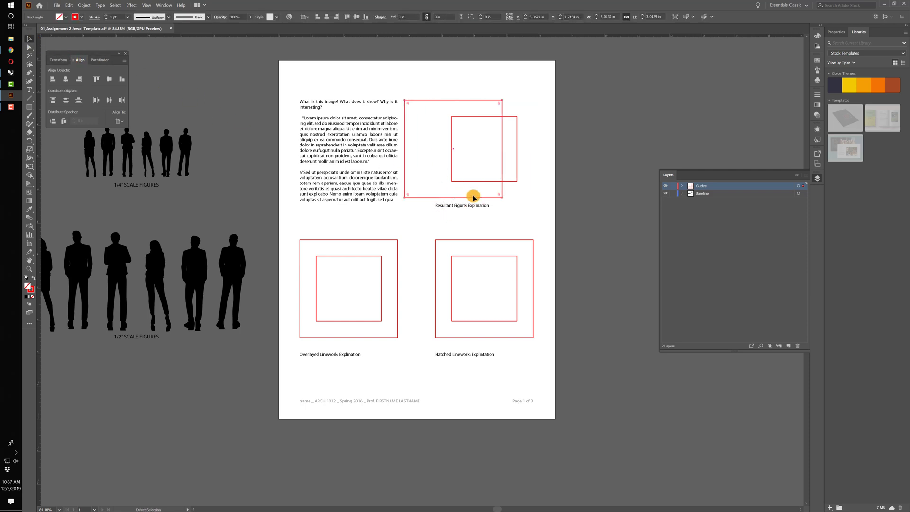
key("ctrl+z")
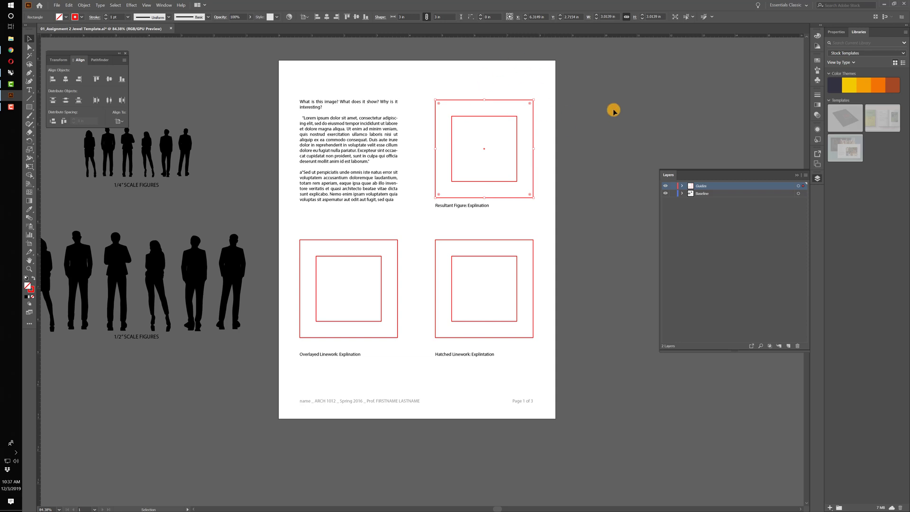
left_click(549, 108)
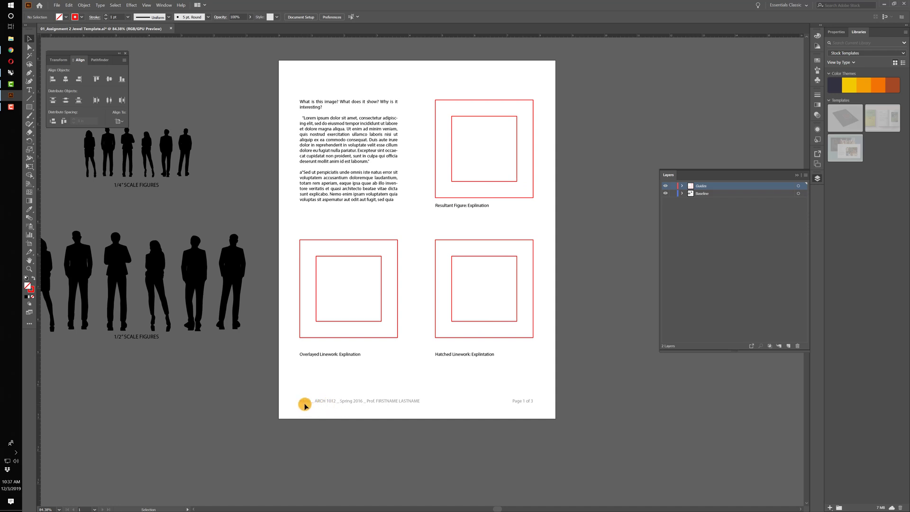
- Change the semester in the page footer to Spring 2019
double_click(358, 402)
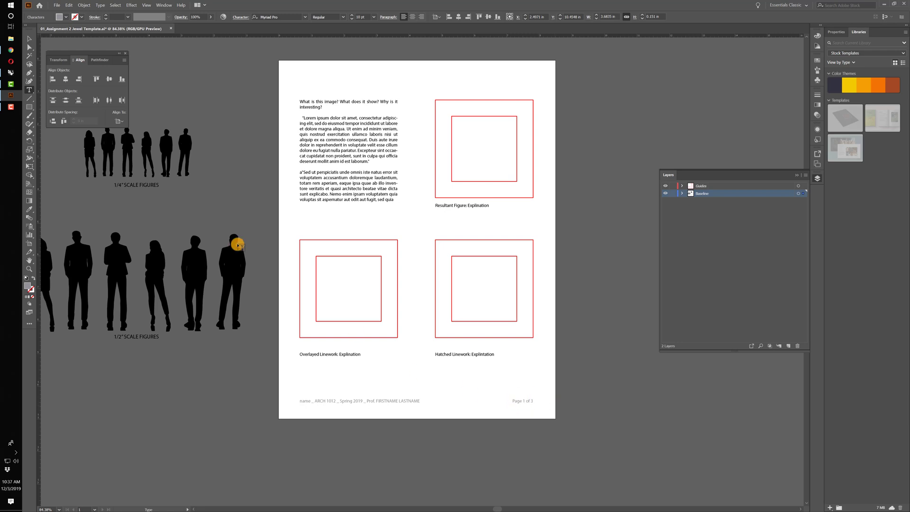
left_click(28, 39)
left_click(266, 64)
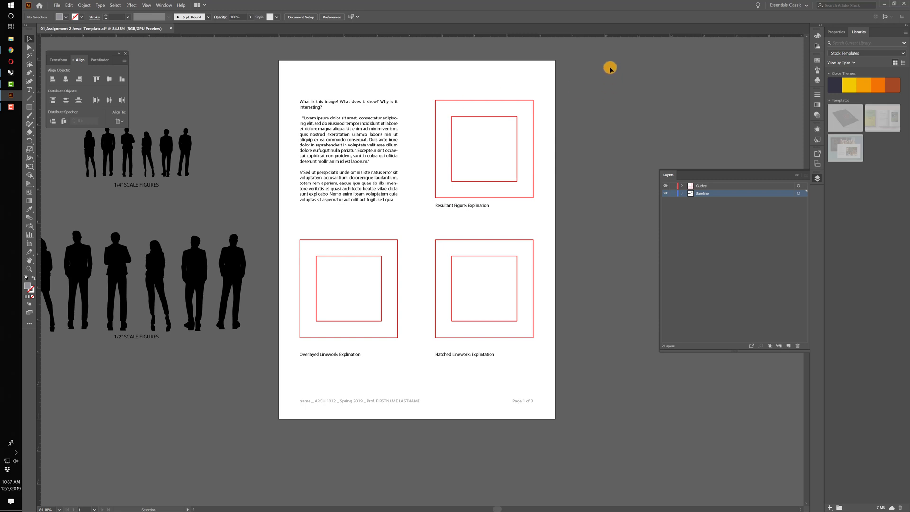
- Edit the artboards from the document setup and add two more Letter-size artboards beside the first page
left_click_drag(634, 98, 632, 116)
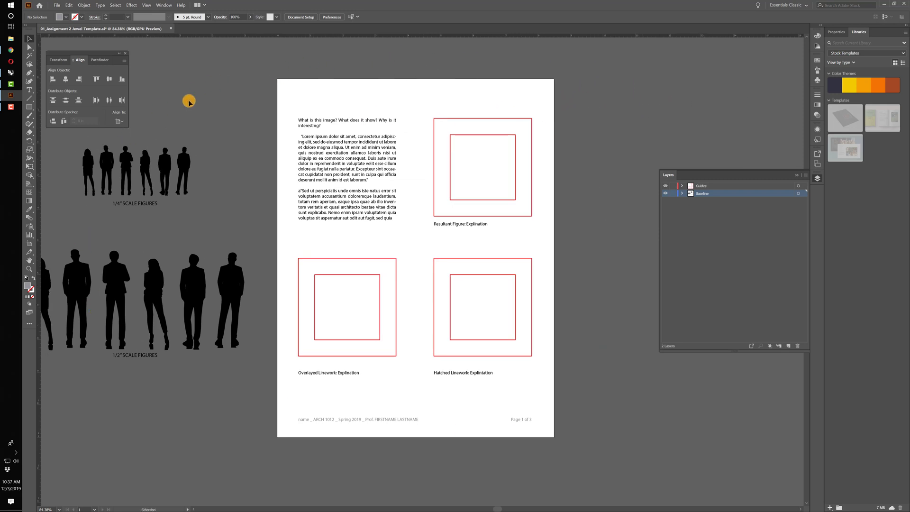
left_click(58, 5)
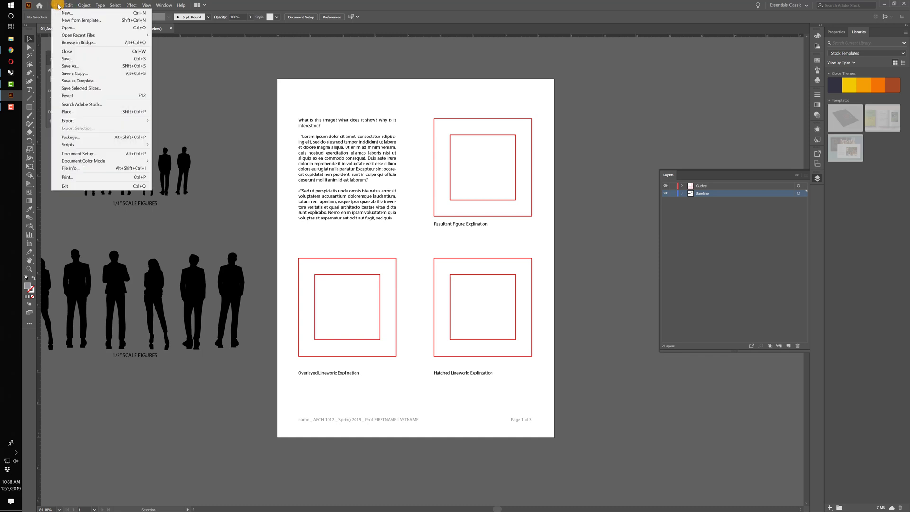
left_click(89, 155)
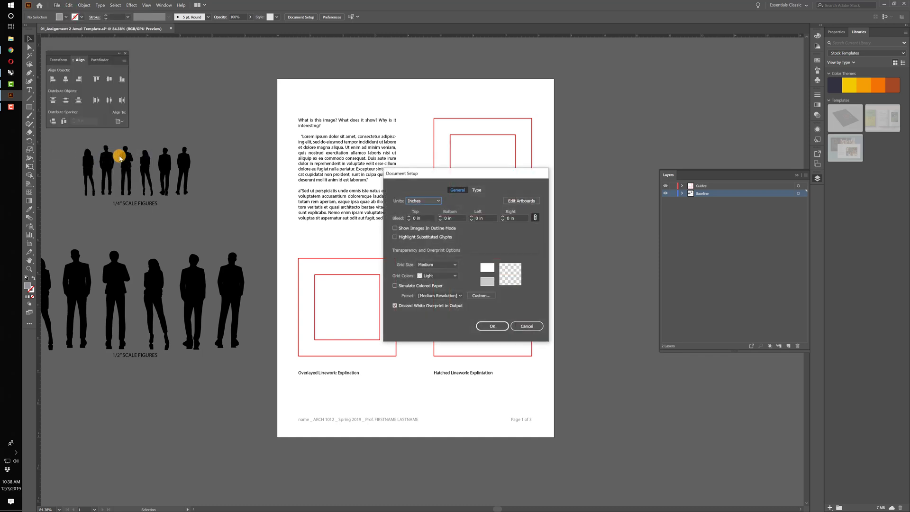
left_click(521, 202)
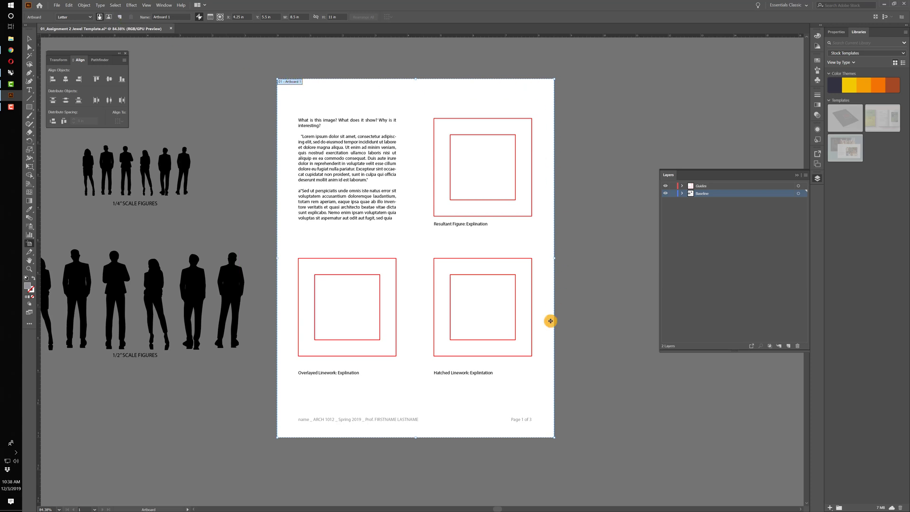
left_click(120, 17)
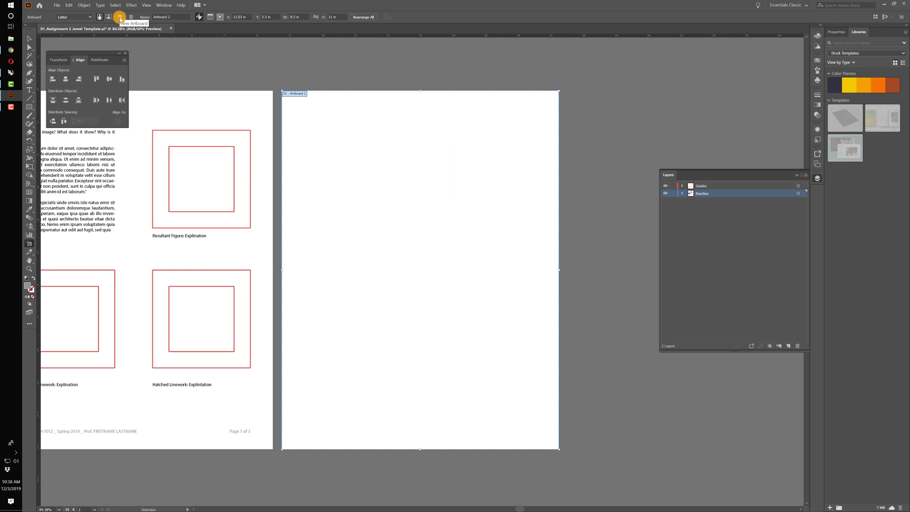
left_click(120, 17)
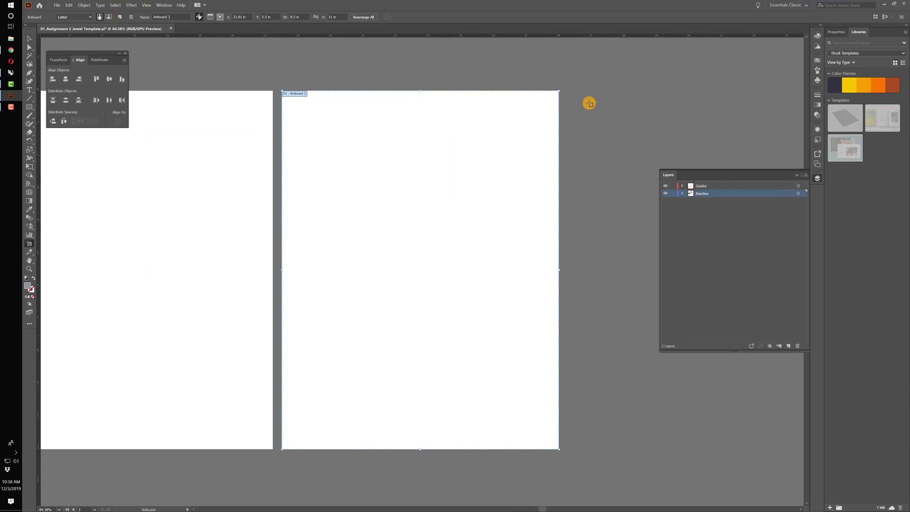
left_click(29, 40)
left_click_drag(237, 71, 514, 71)
key("ctrl+minus")
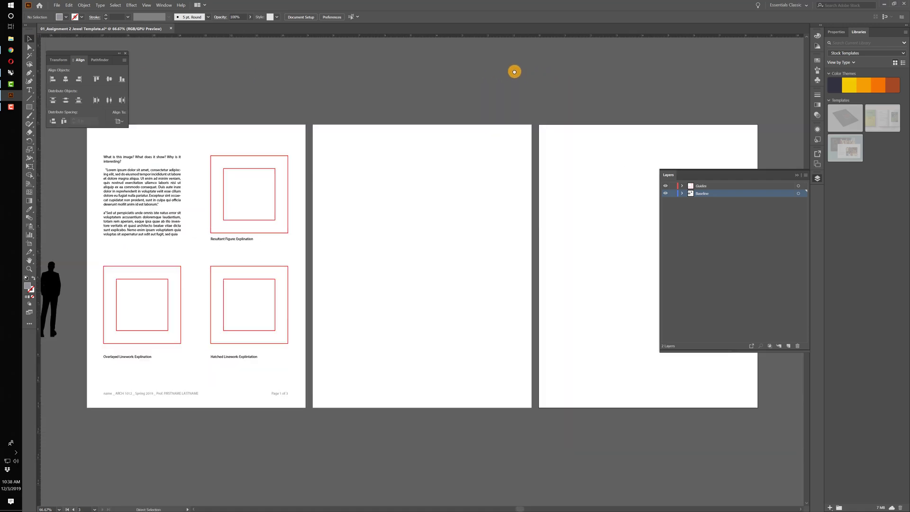
left_click_drag(441, 122, 473, 111)
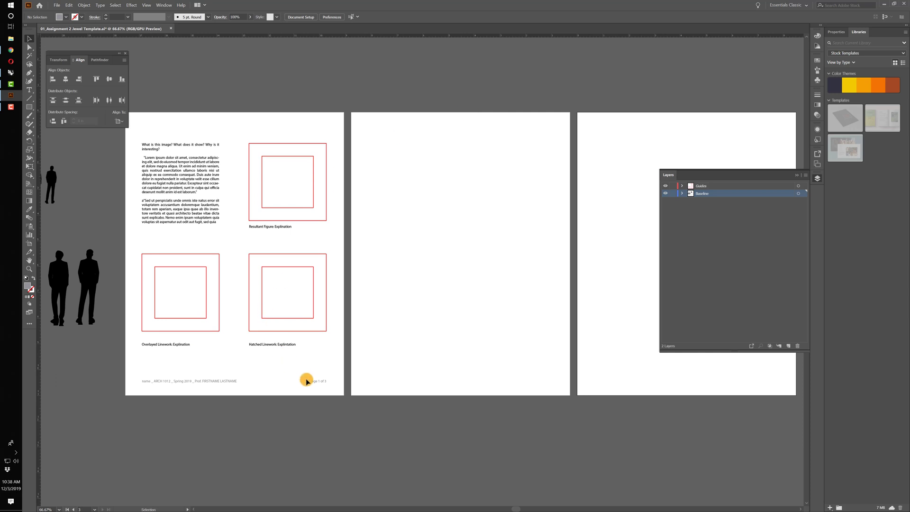
- Select all text and guide squares on the first page and paste them onto all artboards
left_click_drag(340, 390, 132, 129)
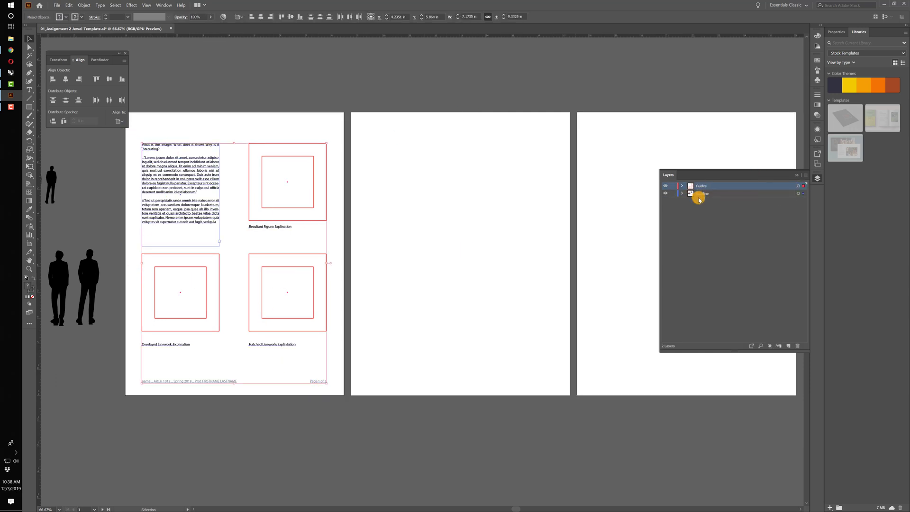
key("a")
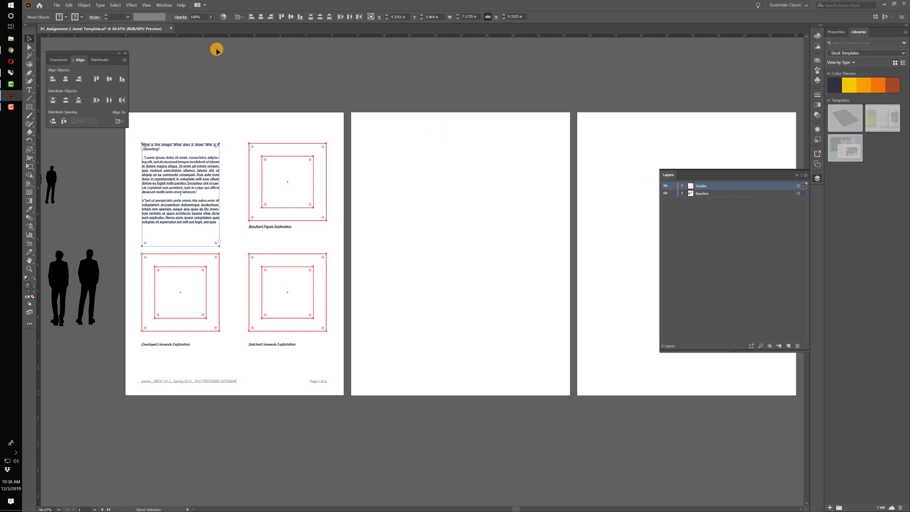
left_click(69, 5)
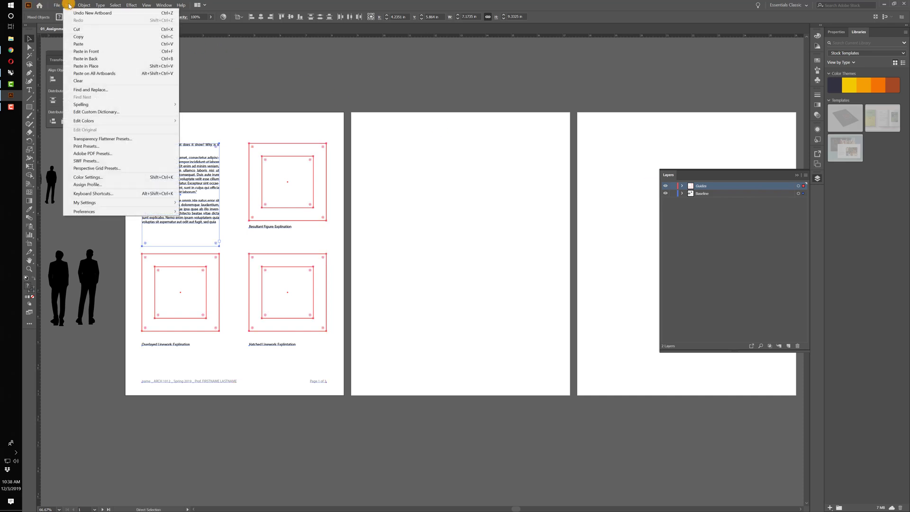
left_click(102, 74)
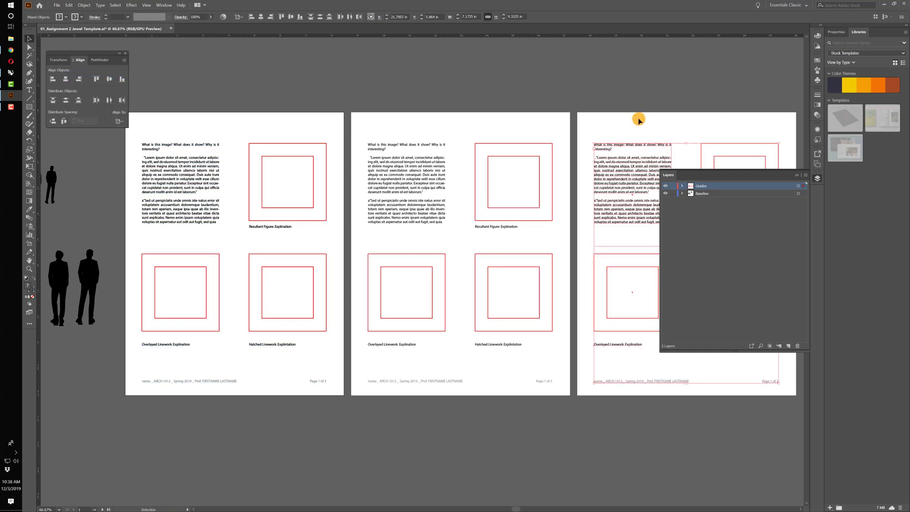
- Select the description texts and figure captions on the second and third pages and move them to the Baseline layer
left_click(386, 189)
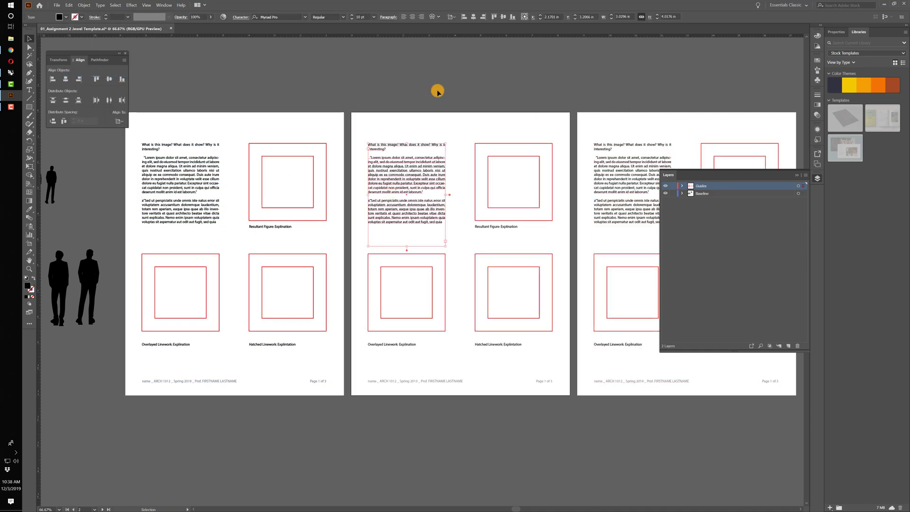
left_click(418, 180)
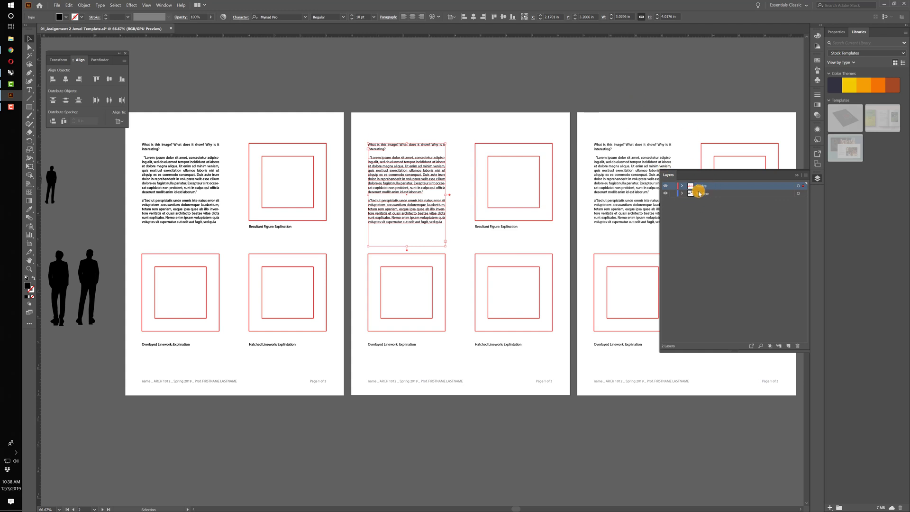
left_click(438, 98)
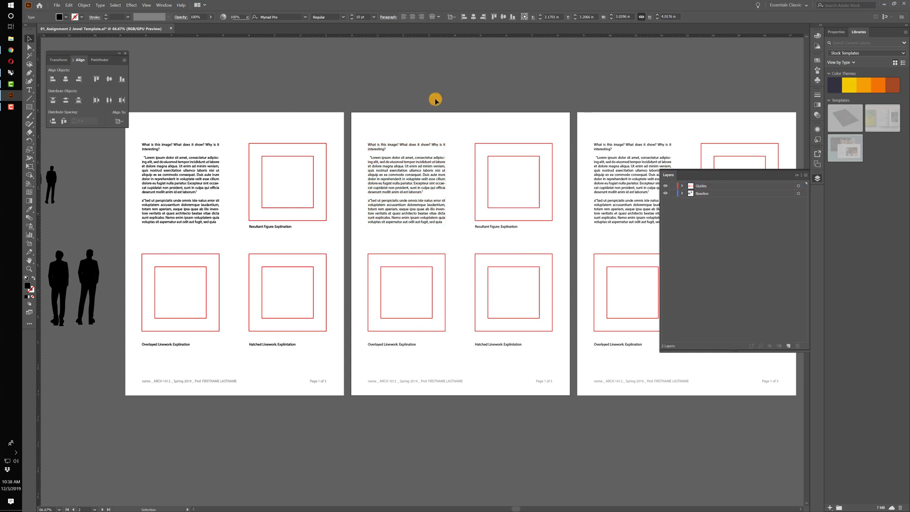
scroll(438, 114, "right", 1, "ctrl")
left_click_drag(438, 115, 400, 107)
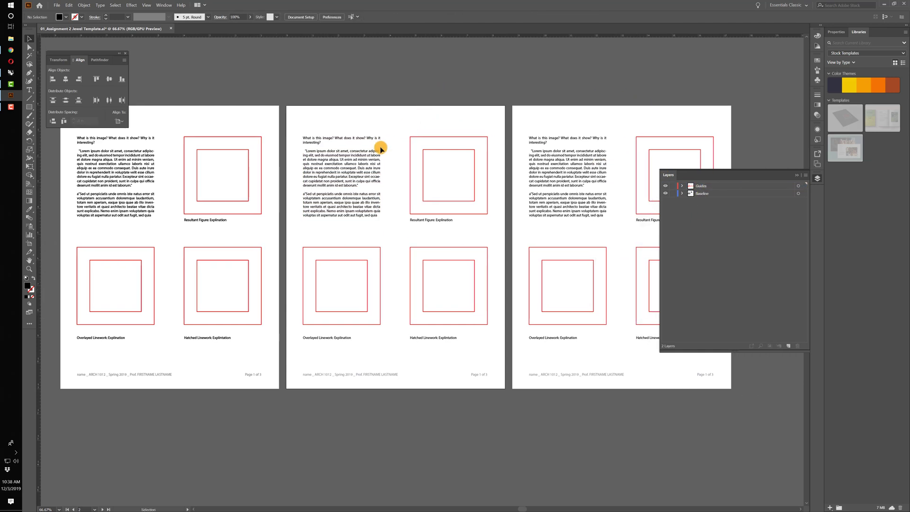
left_click(349, 211)
left_click(417, 220, "shift")
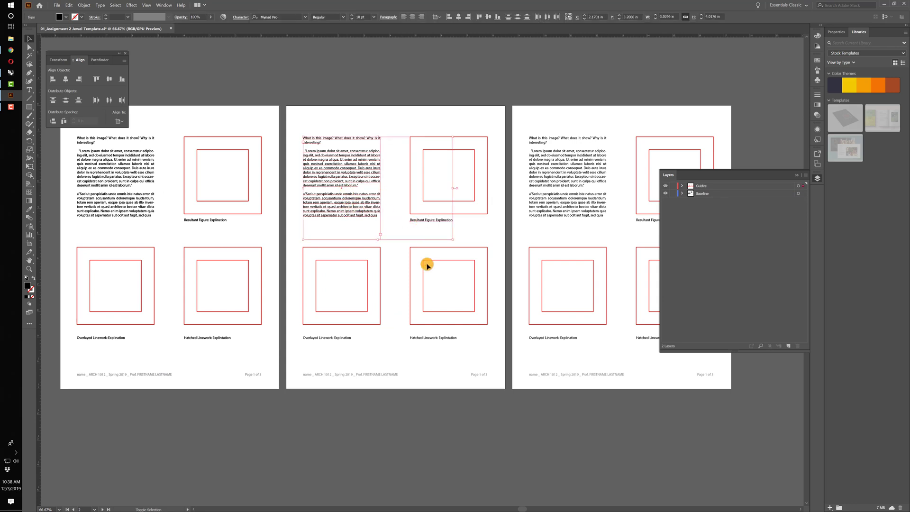
left_click(425, 338, "shift")
left_click(350, 338, "shift")
left_click(569, 338, "shift")
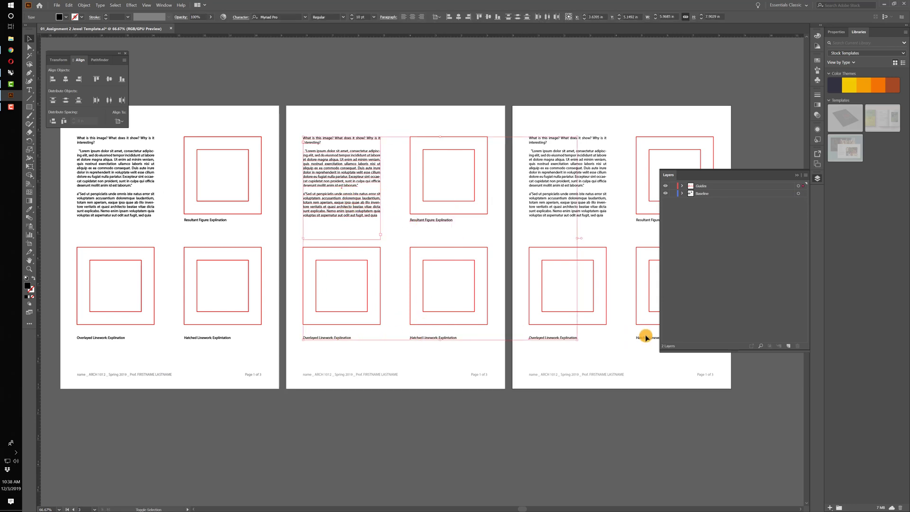
left_click(646, 338, "shift")
left_click(593, 205, "shift")
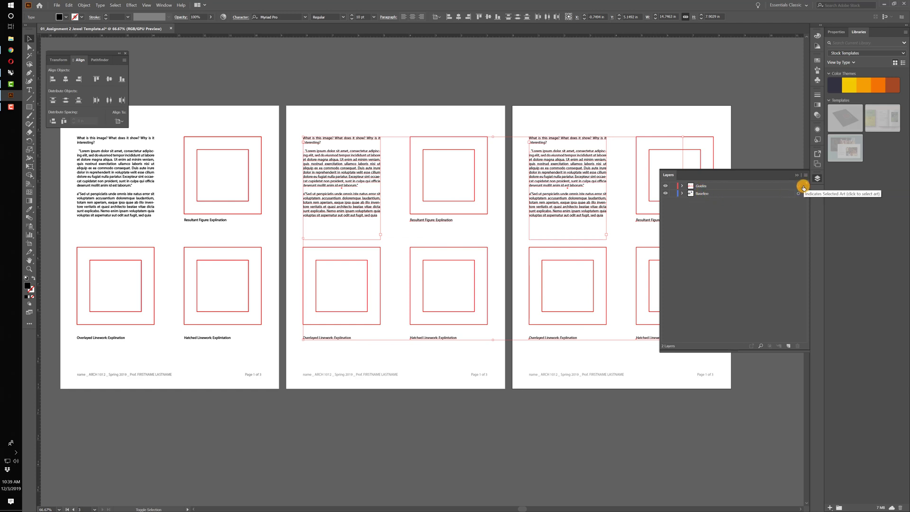
left_click(803, 196)
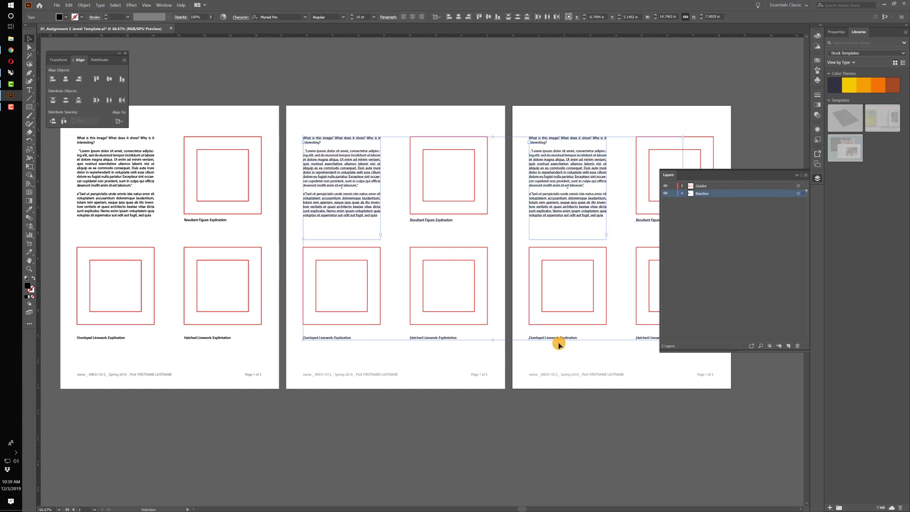
left_click(639, 386)
- Select the footer texts and page numbers on all three pages and move them to the Baseline layer
left_click(528, 376)
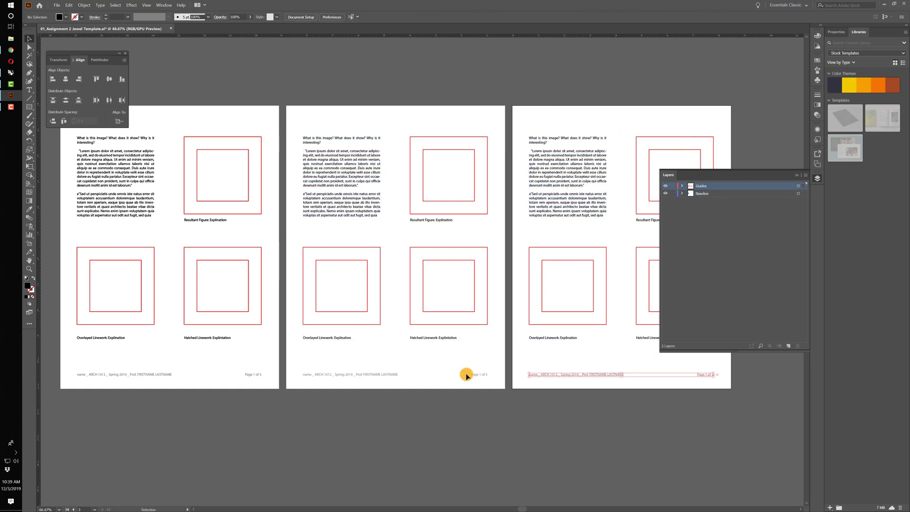
left_click(323, 375, "shift")
left_click(127, 383, "shift")
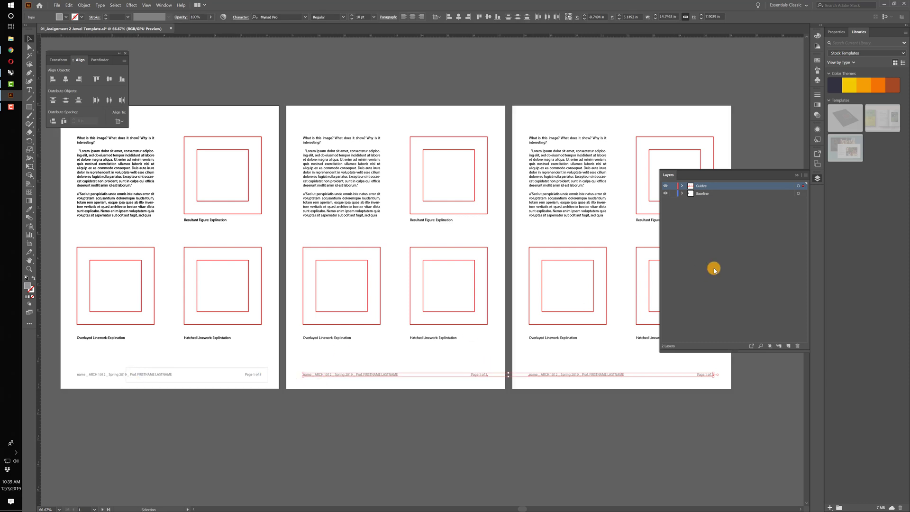
left_click_drag(803, 195, 804, 194)
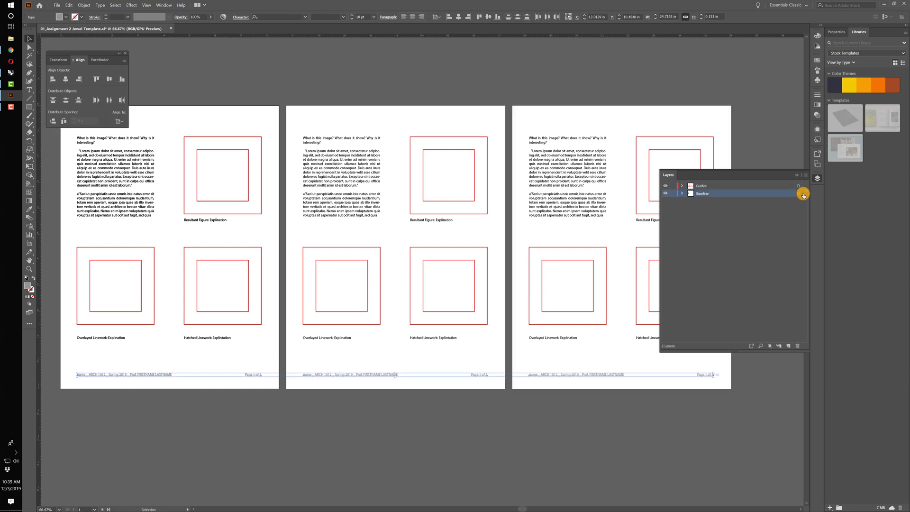
left_click(614, 73)
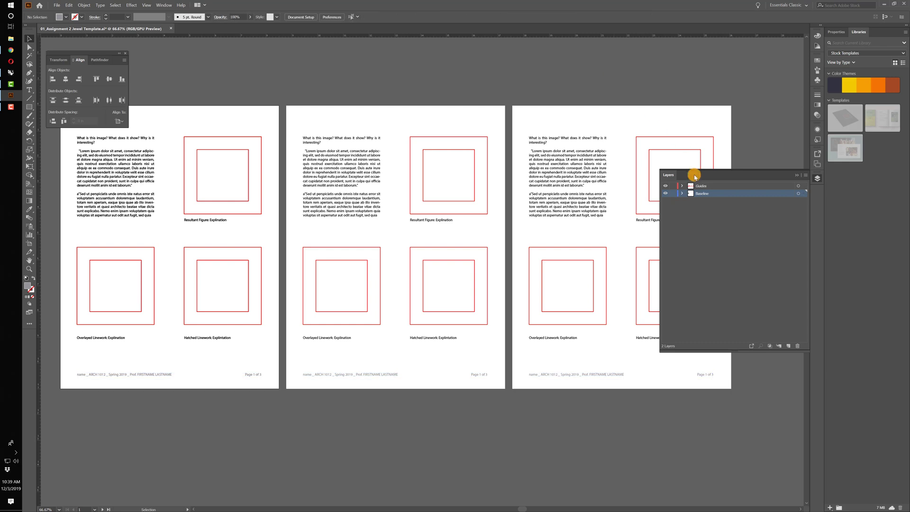
- Inspect the Print setting in the Guides layer's options, and briefly hide the layer to preview the pages without the red squares
double_click(701, 186)
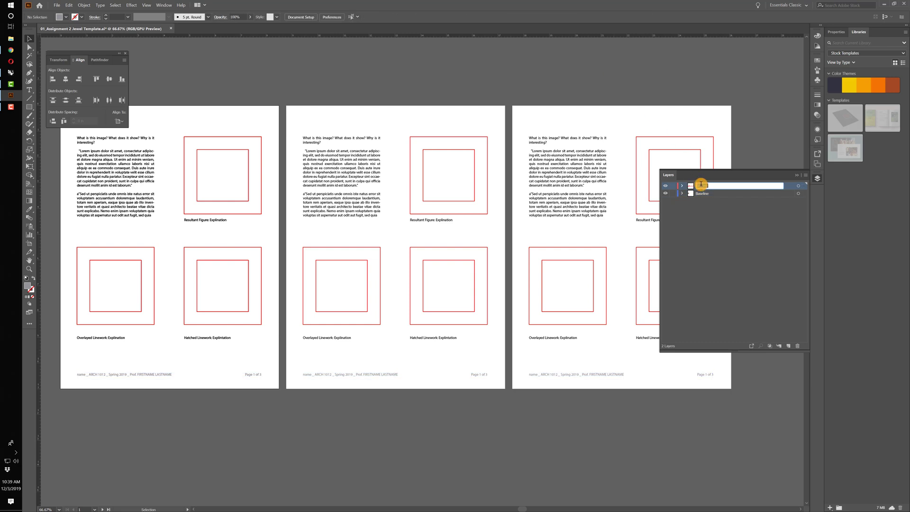
double_click(789, 186)
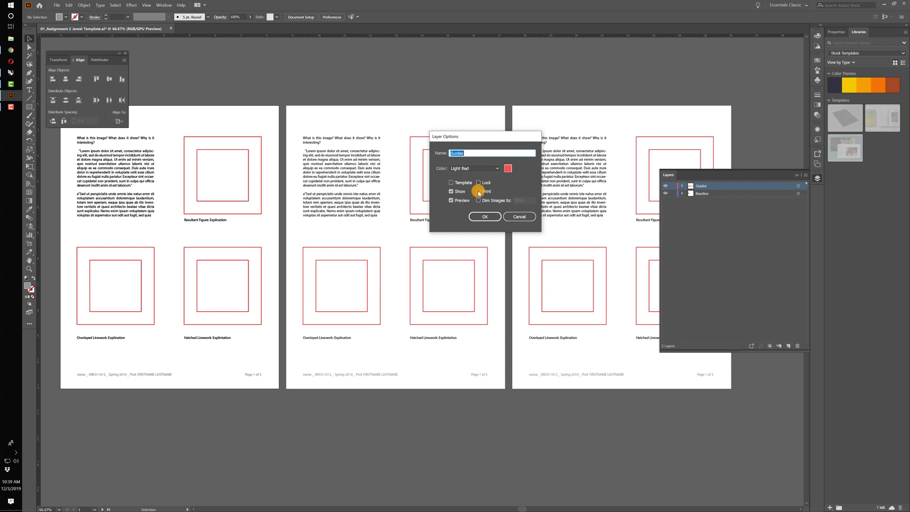
left_click(484, 217)
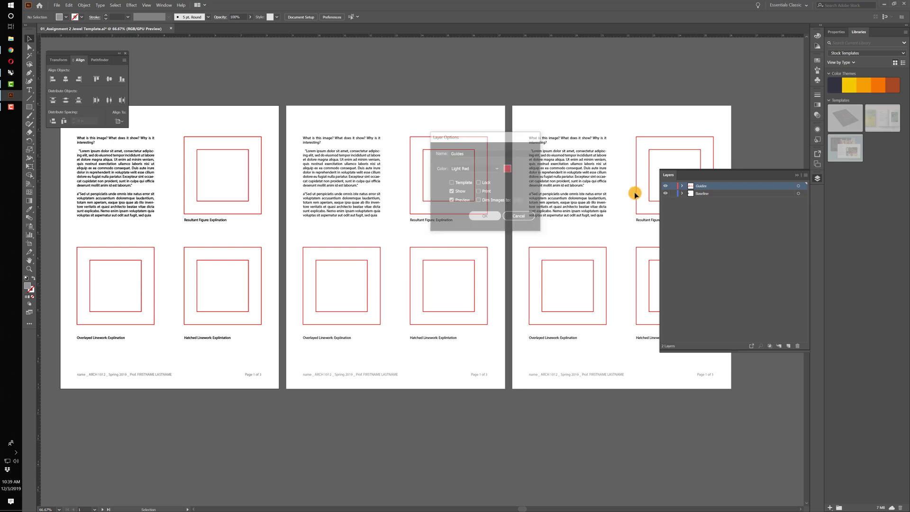
left_click(665, 186)
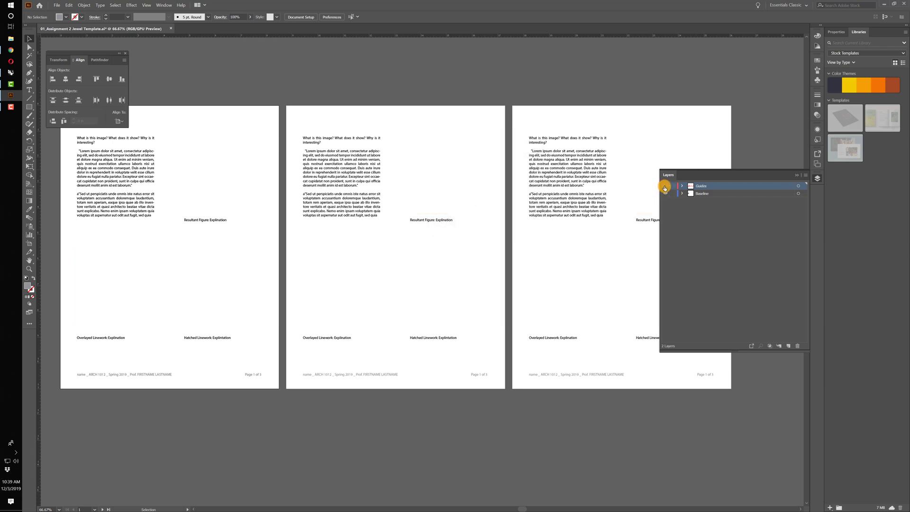
left_click(565, 311)
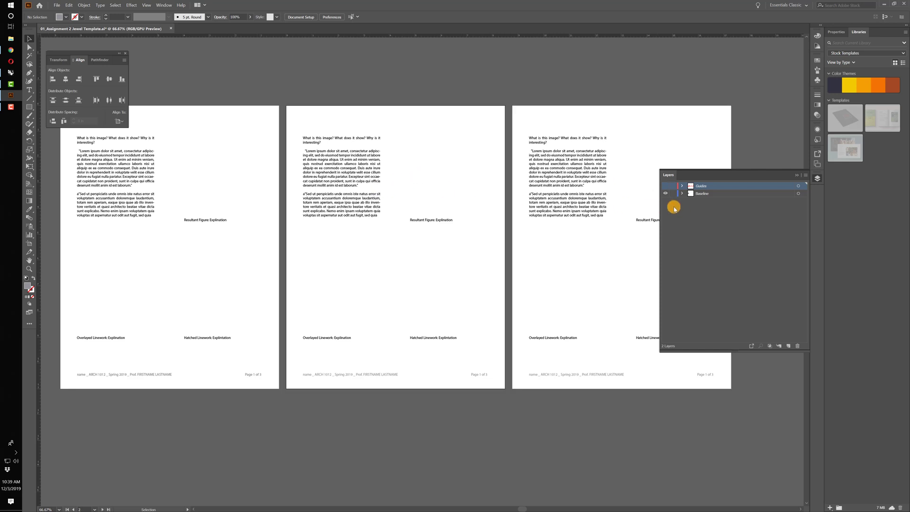
left_click(666, 186)
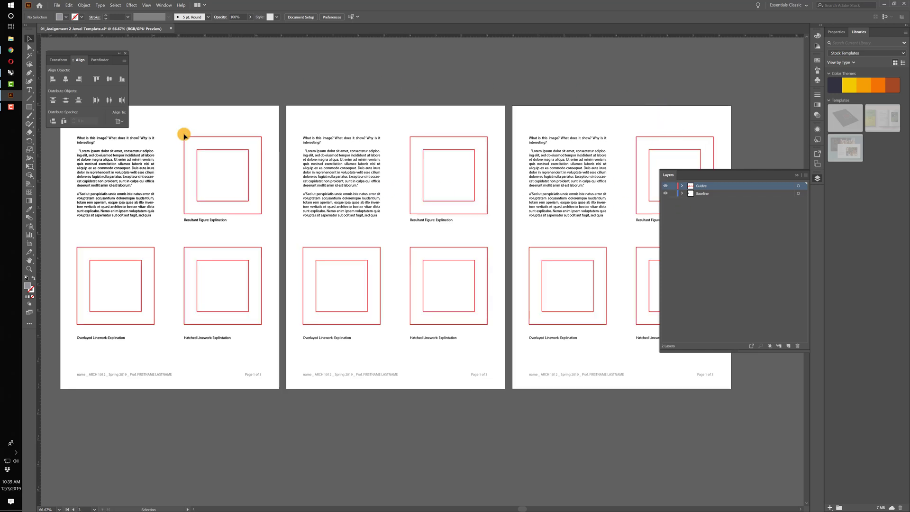
- Change the page numbers in the second and third footers to Page 2 of 3 and Page 3 of 3
left_click(485, 372)
left_click(481, 374)
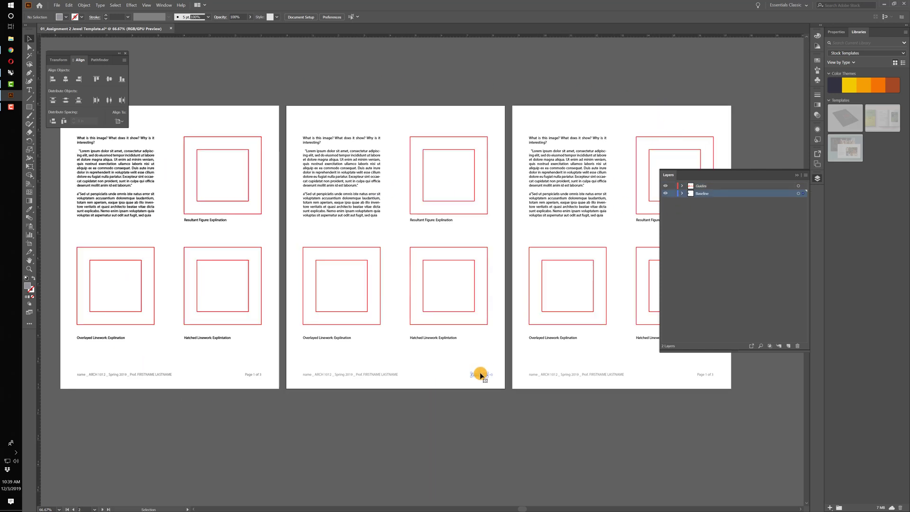
double_click(478, 375)
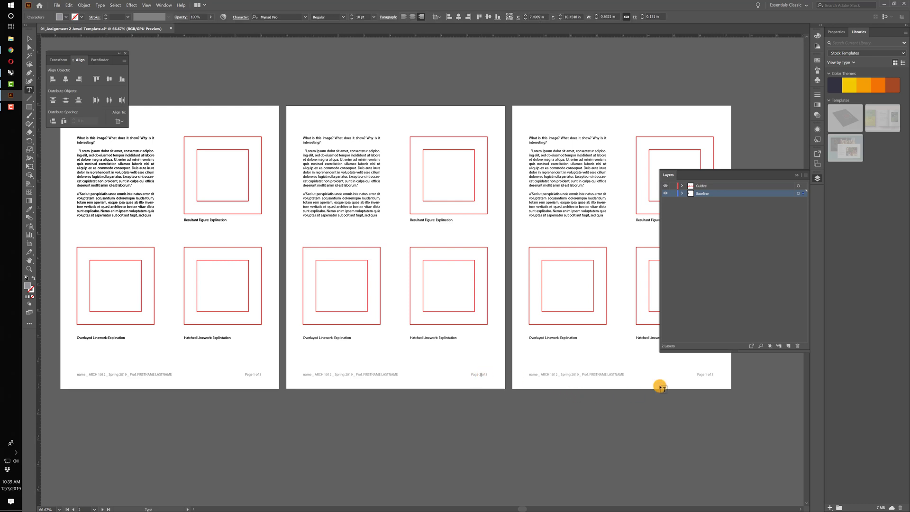
left_click(706, 374)
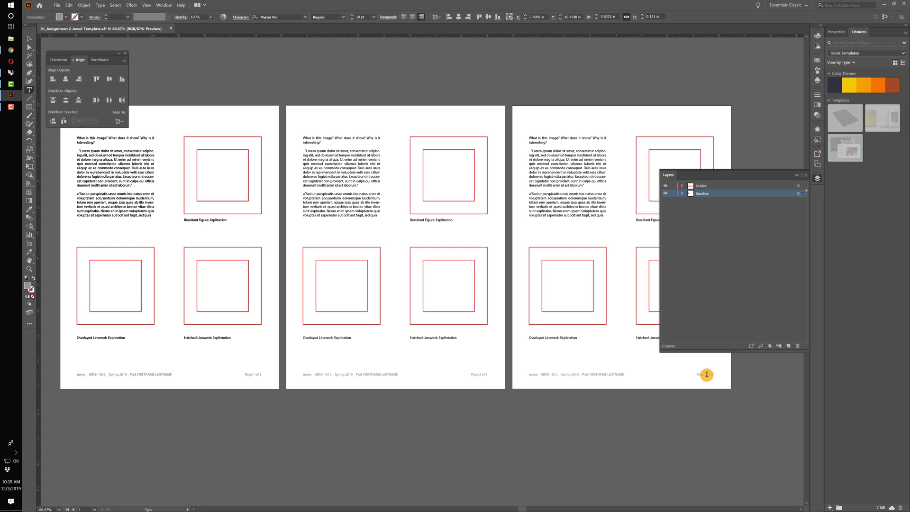
double_click(707, 374)
left_click(29, 39)
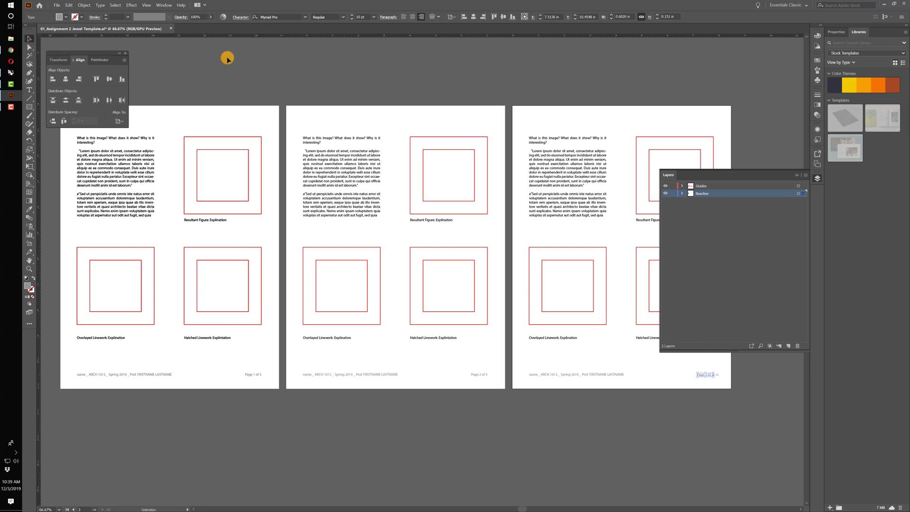
left_click(254, 102)
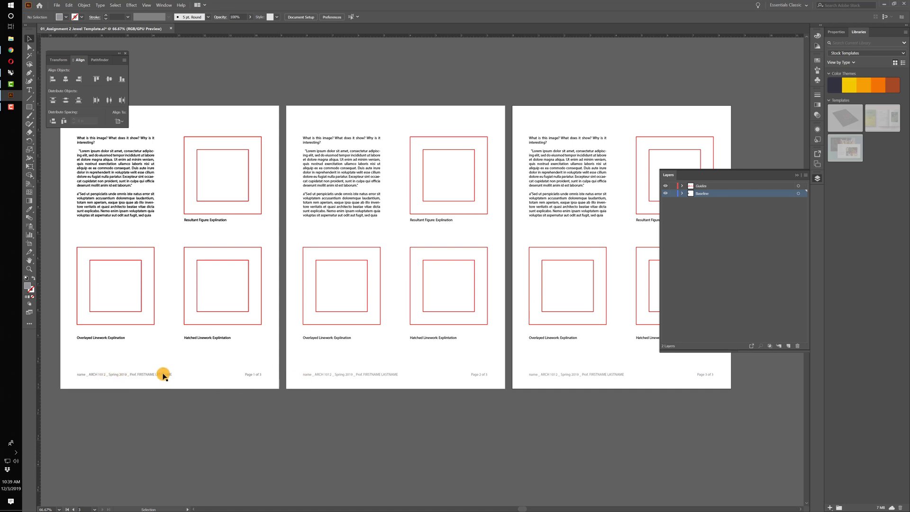
- Set the year in the first page's footer to 2020
left_click(124, 374)
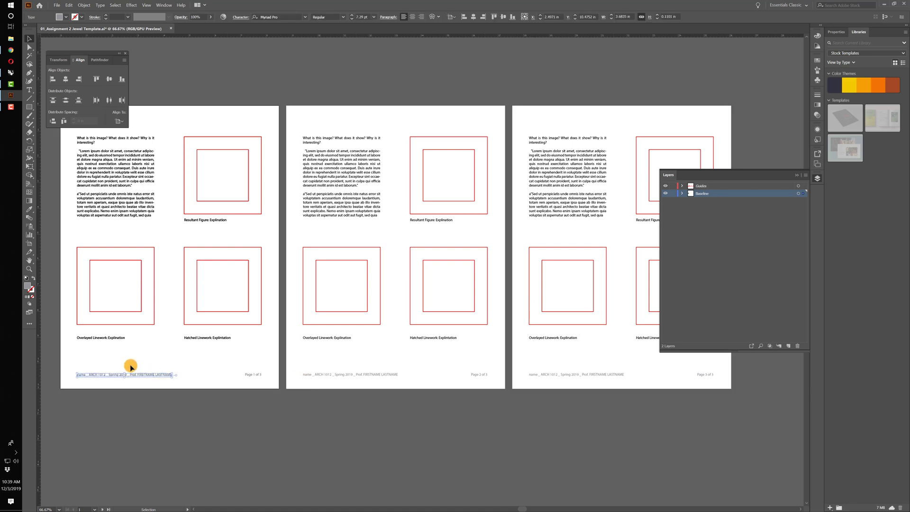
left_click(120, 378)
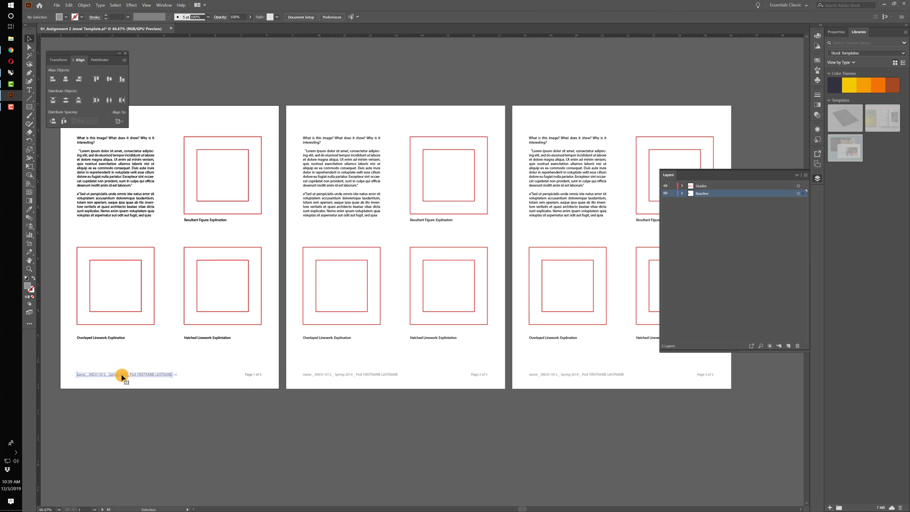
double_click(120, 375)
triple_click(122, 375)
left_click(123, 375)
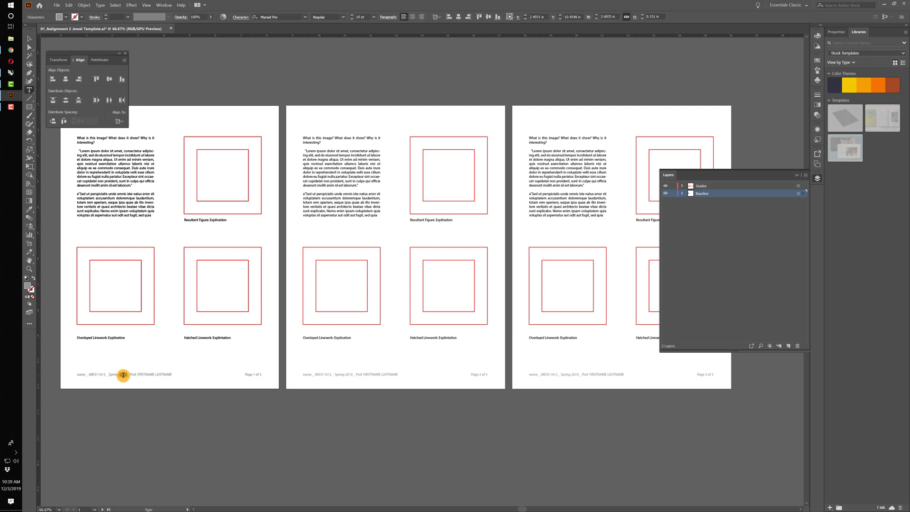
key("BackSpace")
key("BackSpace")
type("20")
- Set the year in the footers of the second and third pages to 2020 and leave text editing
double_click(348, 375)
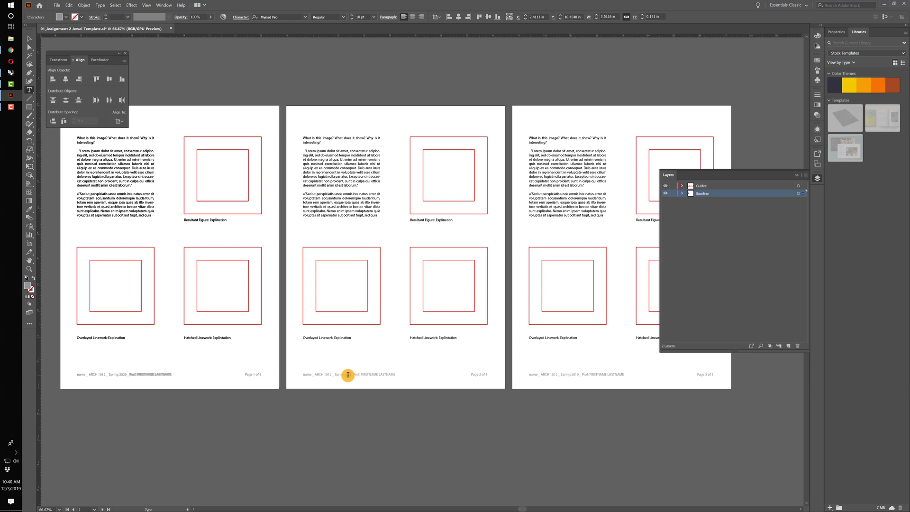
type("2020")
double_click(575, 374)
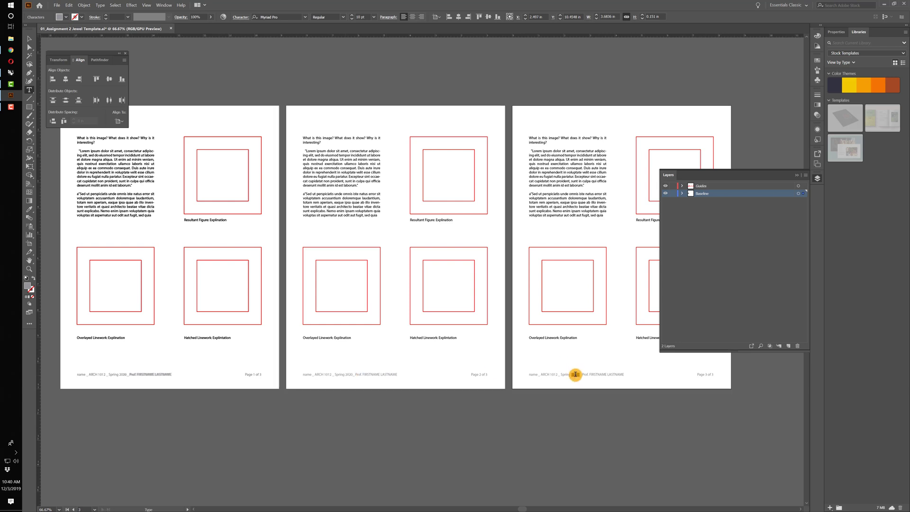
type("2020")
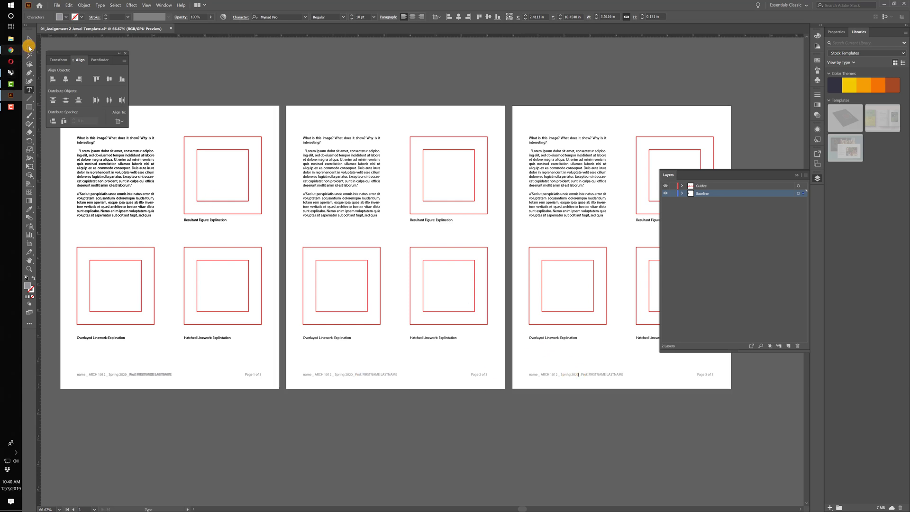
left_click(29, 39)
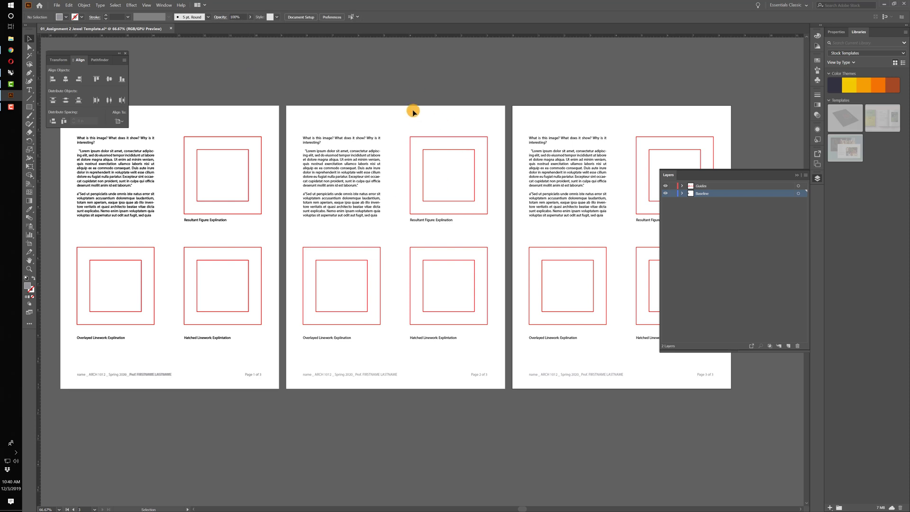
scroll(413, 112, "up", 1)
scroll(376, 116, "left", 2)
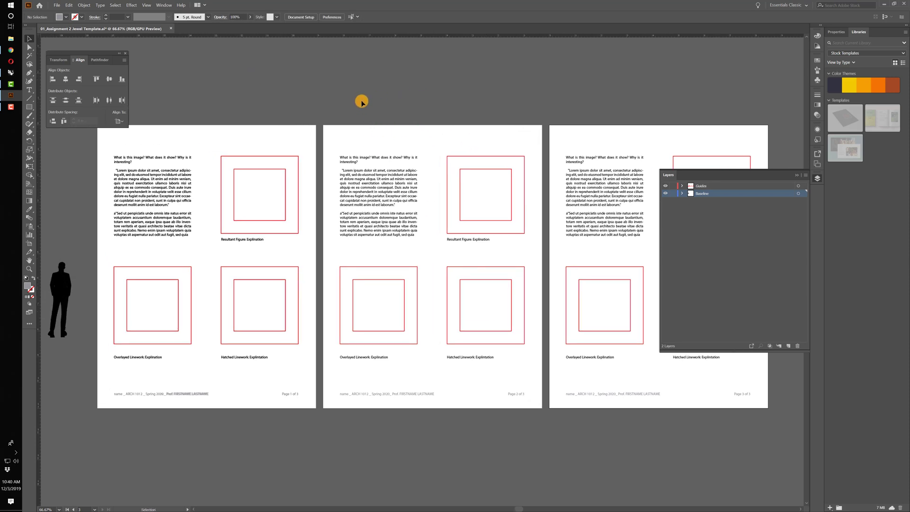
- Switch to Rhino, select the linework, hatched and resultant drawings together, and start exporting them
key("alt+Tab")
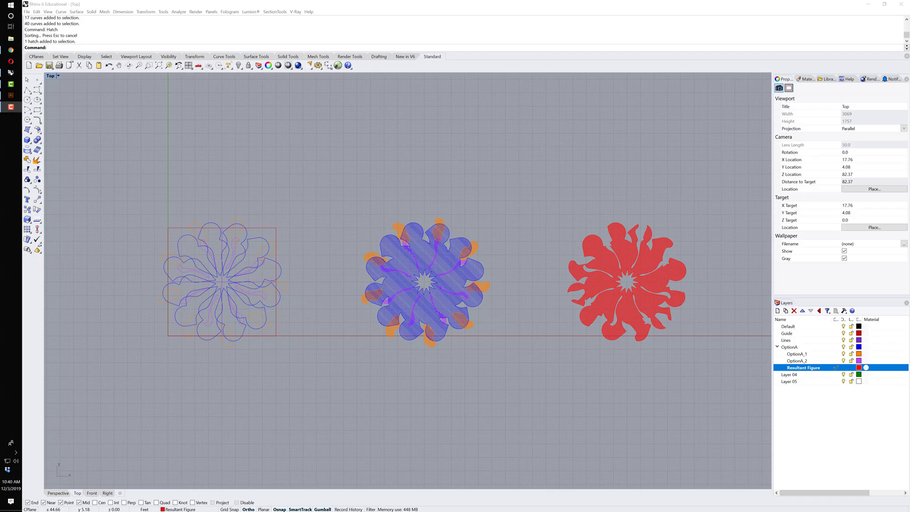
right_click_drag(611, 400, 590, 401)
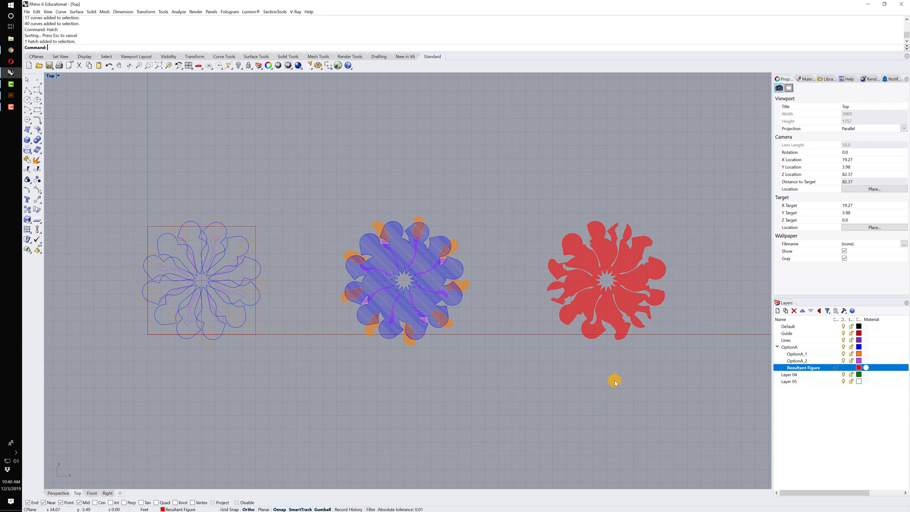
left_click_drag(719, 384, 237, 189)
left_click(144, 212)
mouse_move(87, 152)
left_mouse_down()
mouse_move(144, 211)
mouse_move(709, 382)
left_mouse_up()
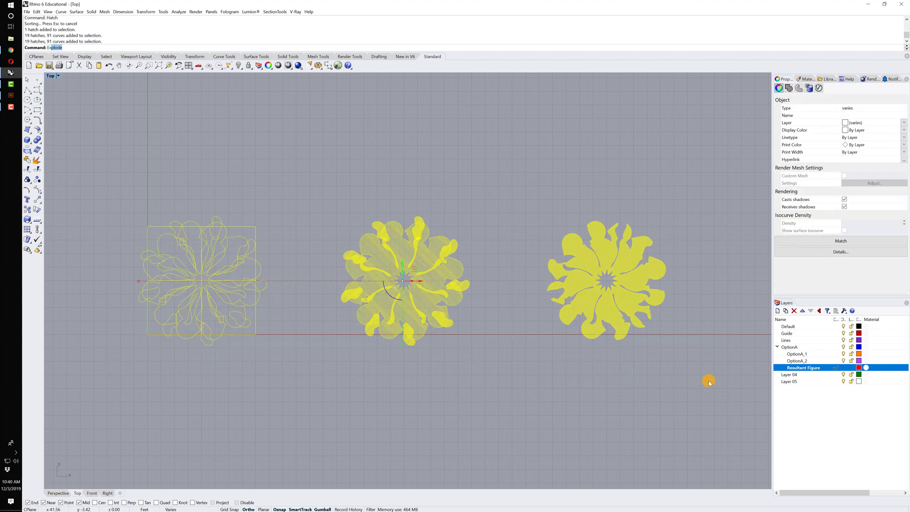
type("rt")
key("Return")
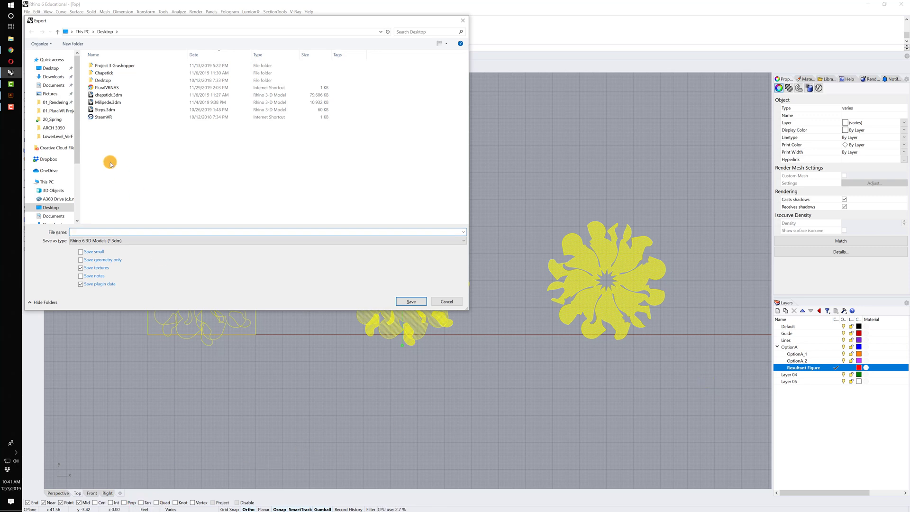
- Save the export as the Illustrator file 2D Overlay Version 1.ai in Dropbox's 01_Teaching Temple/20_Spring folder
left_click(48, 159)
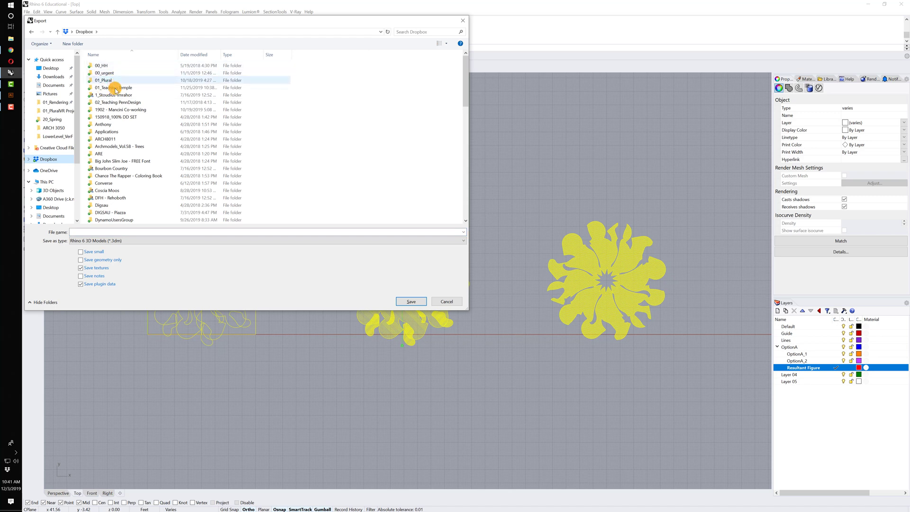
double_click(105, 88)
double_click(115, 88)
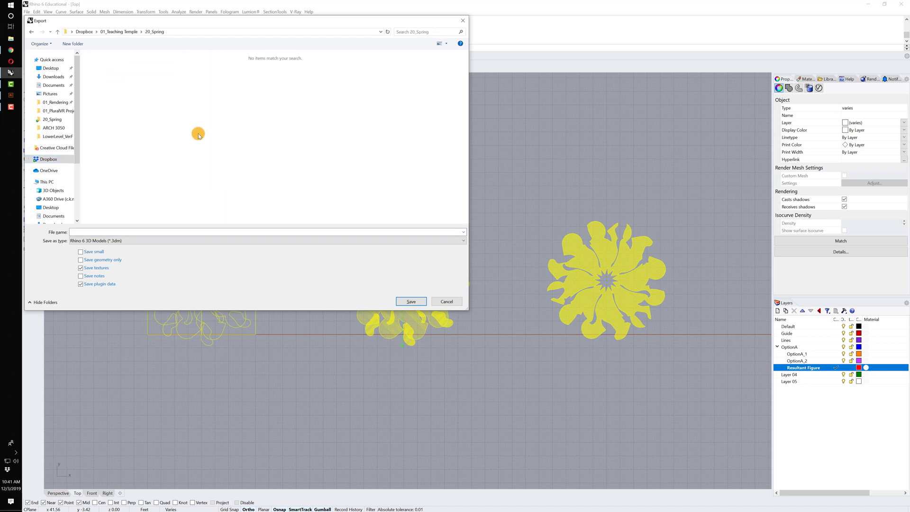
left_click(133, 240)
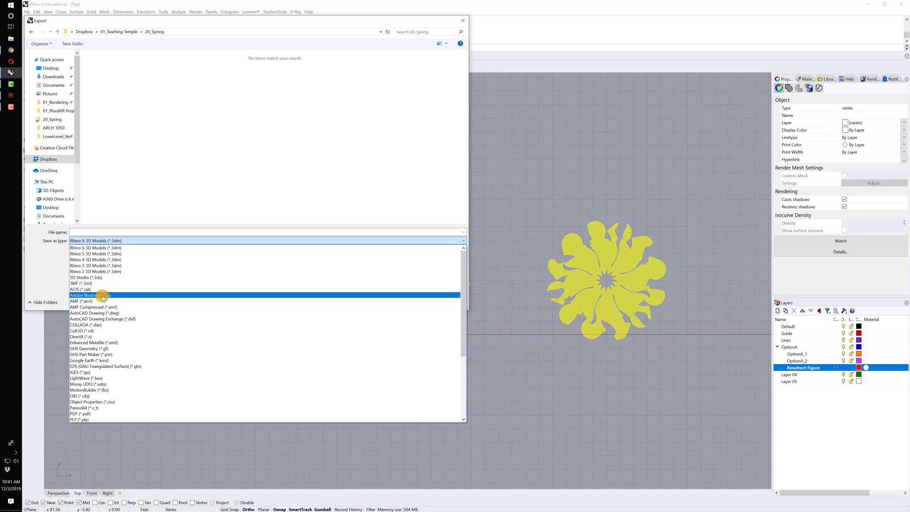
left_click(102, 231)
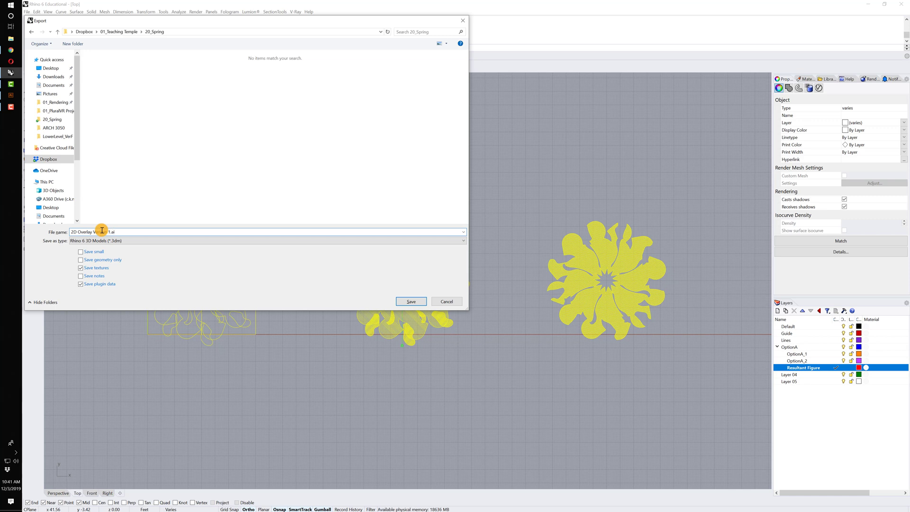
left_click(410, 302)
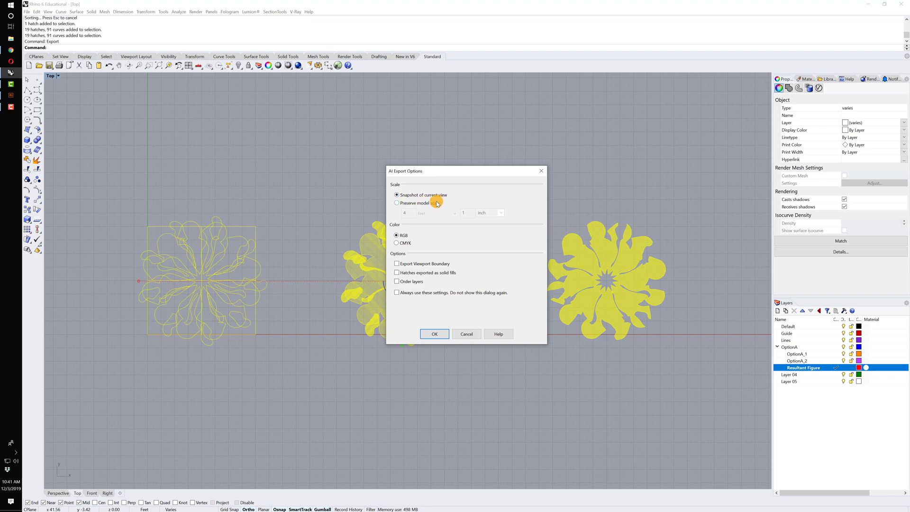
- Export with the model scale preserved at 1 foot = .25 inch in RGB
left_click(426, 204)
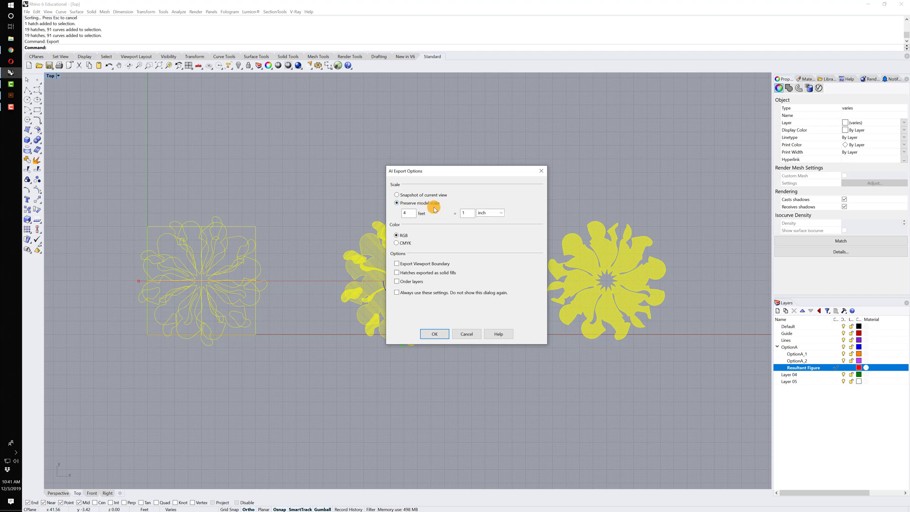
left_click(406, 214)
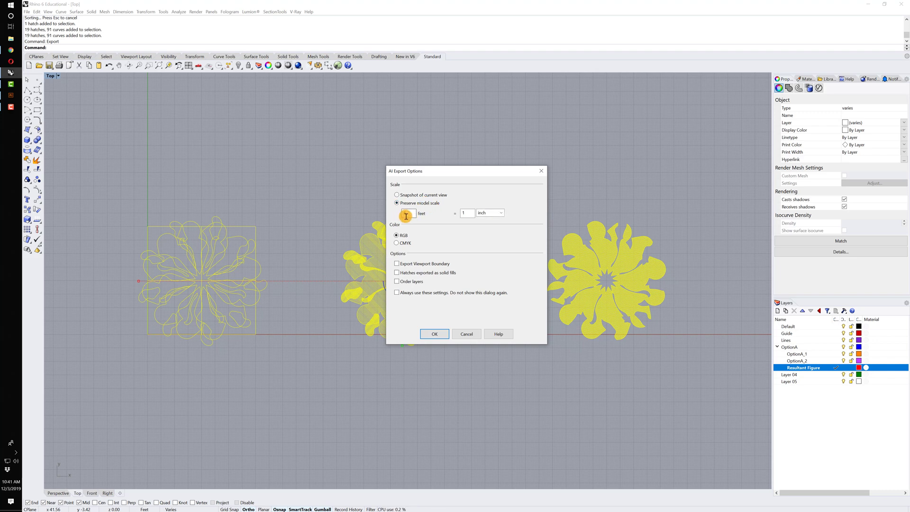
left_click(469, 214)
left_click_drag(415, 213, 380, 214)
type("1")
key("Tab")
type(".25")
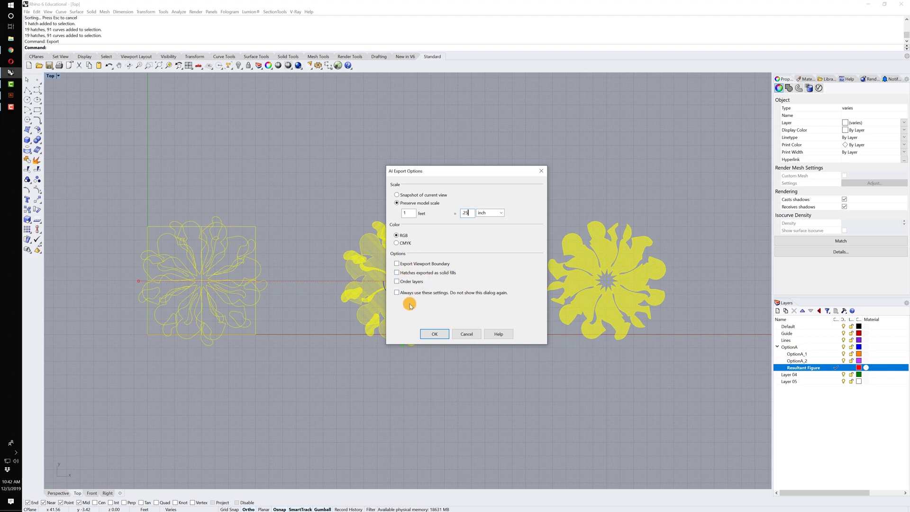
left_click(440, 335)
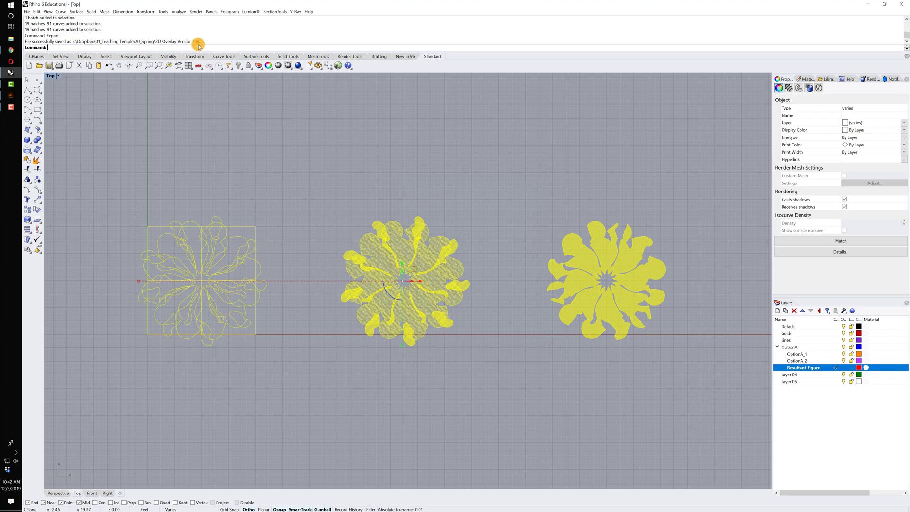
- Switch to Illustrator and open 2D Overlay Version 1.ai from the 20_Spring folder
left_click(11, 95)
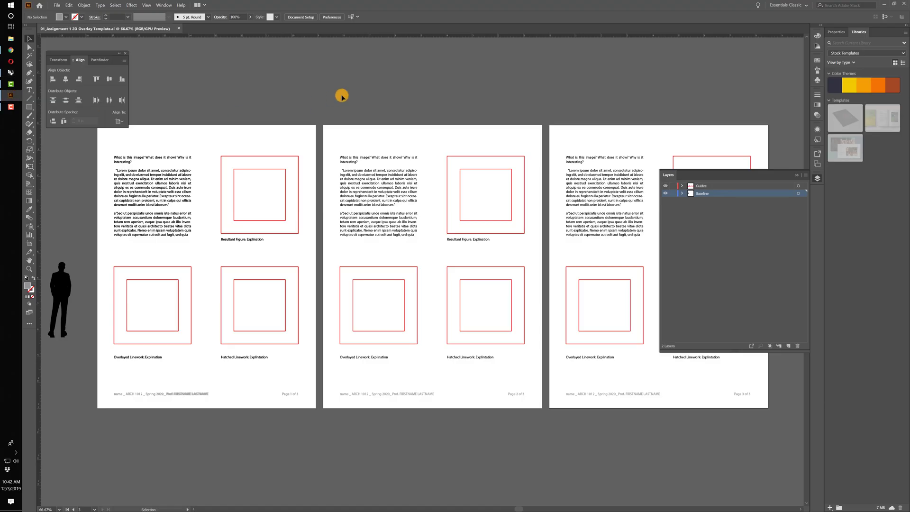
key("ctrl+o")
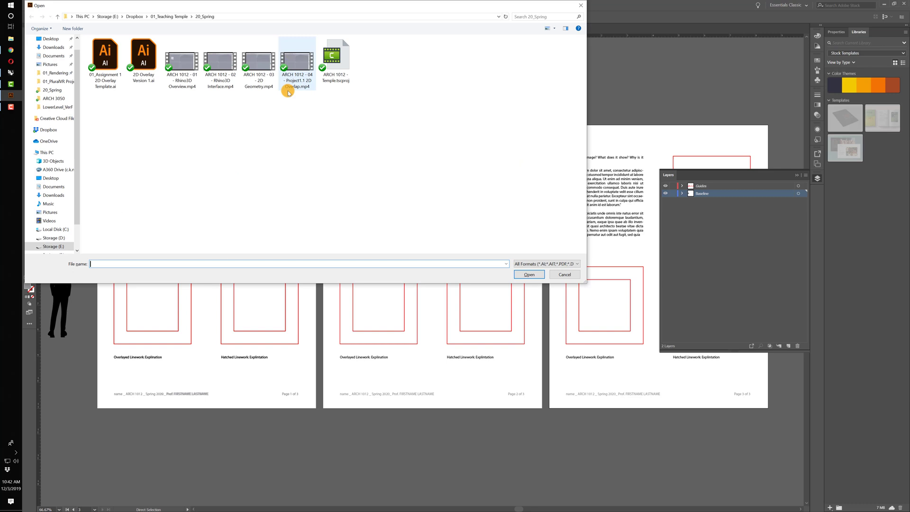
left_click(144, 57)
double_click(144, 56)
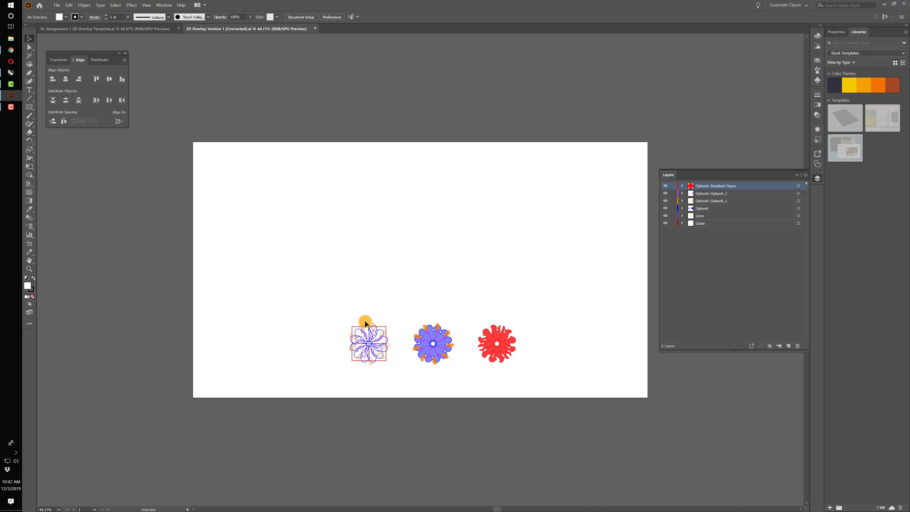
key("ctrl+equal")
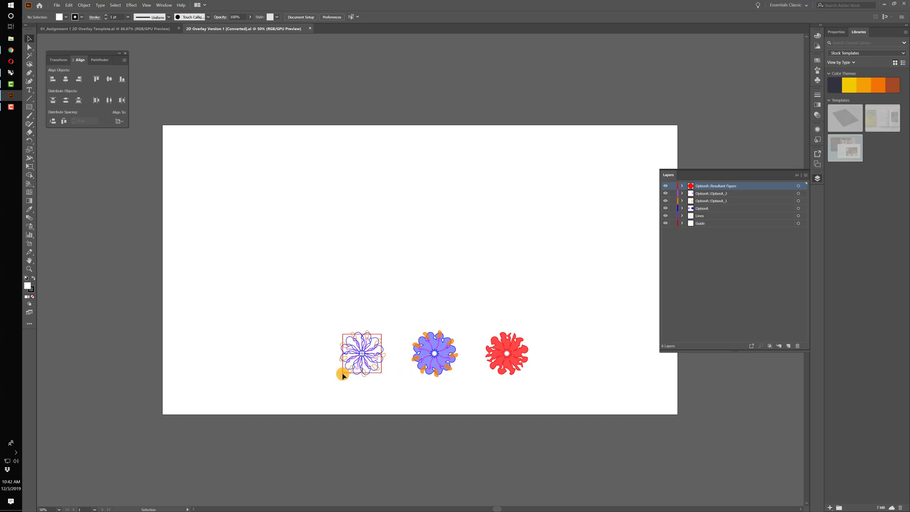
- Switch to Rhino and try moving the three drawings far away from the origin
left_click(11, 72)
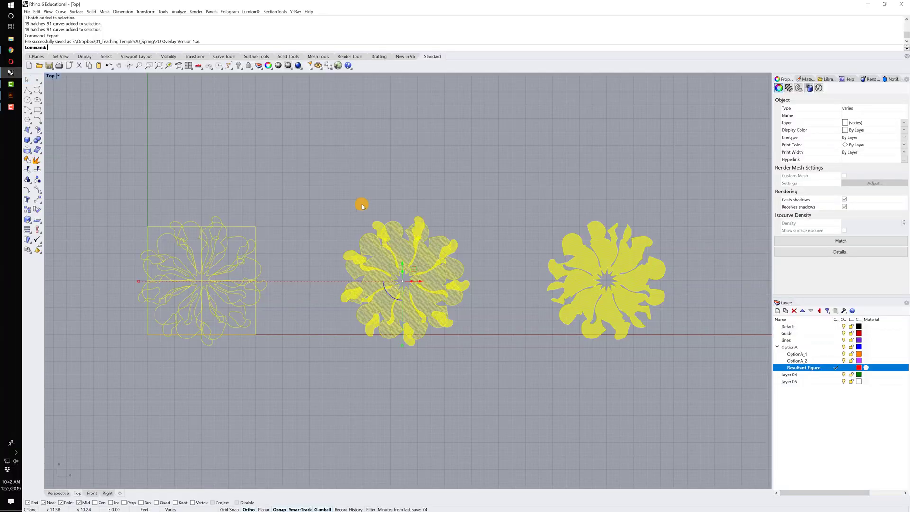
right_click_drag(382, 160, 345, 270)
scroll(346, 271, "down", 6)
left_click_drag(350, 276, 731, 116)
right_click_drag(730, 114, 597, 143)
left_click_drag(595, 147, 204, 305)
left_click(602, 129)
left_click(303, 294)
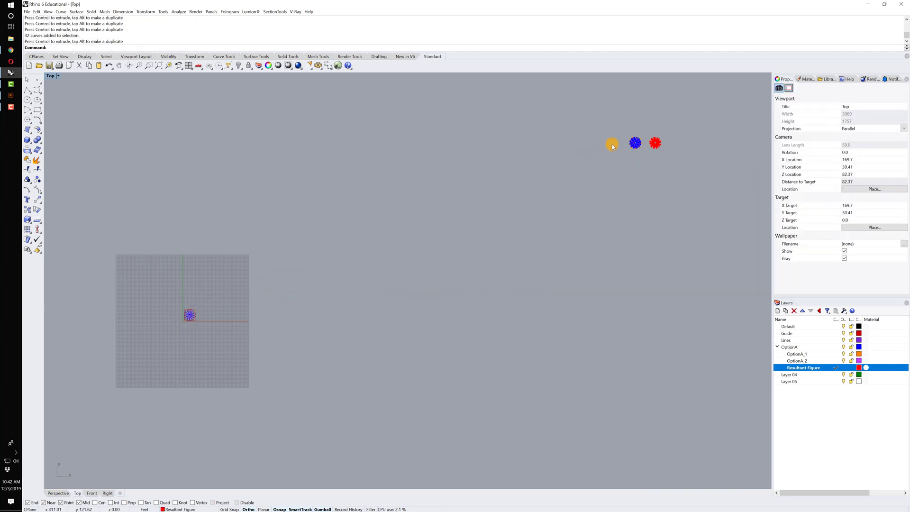
left_click_drag(715, 179, 613, 130)
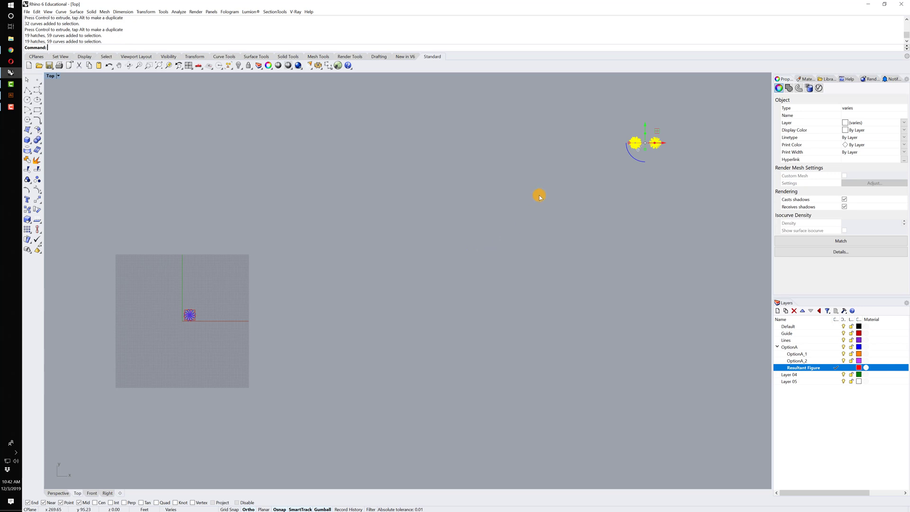
- Undo the moves of the three drawings and clear the selection
key("ctrl+z")
key("ctrl+z")
key("ctrl+z")
key("Escape")
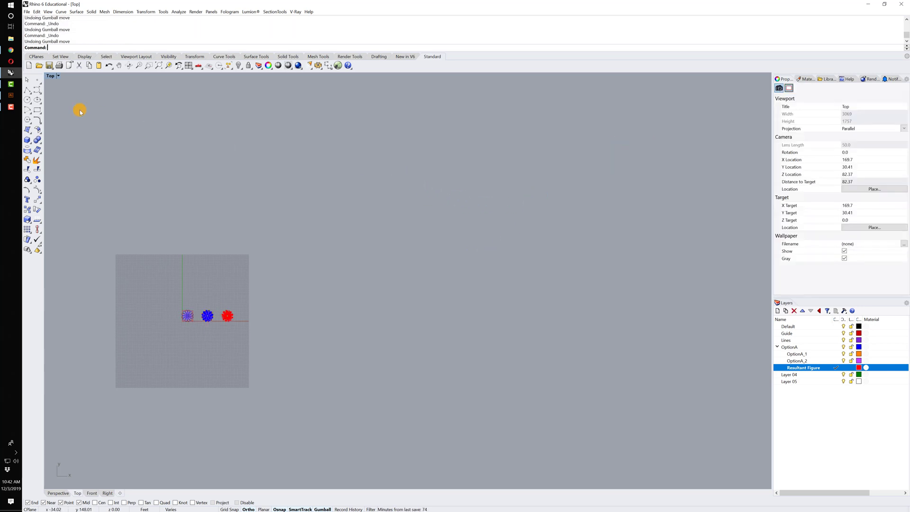
- Return to Illustrator and check the imported layers by hiding all except Guide and showing them again one after another
left_click(11, 94)
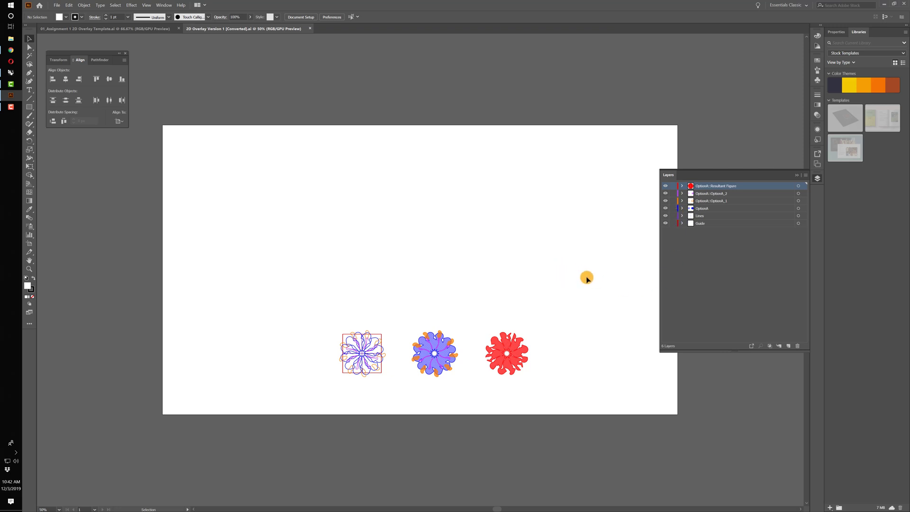
left_click_drag(588, 277, 558, 269)
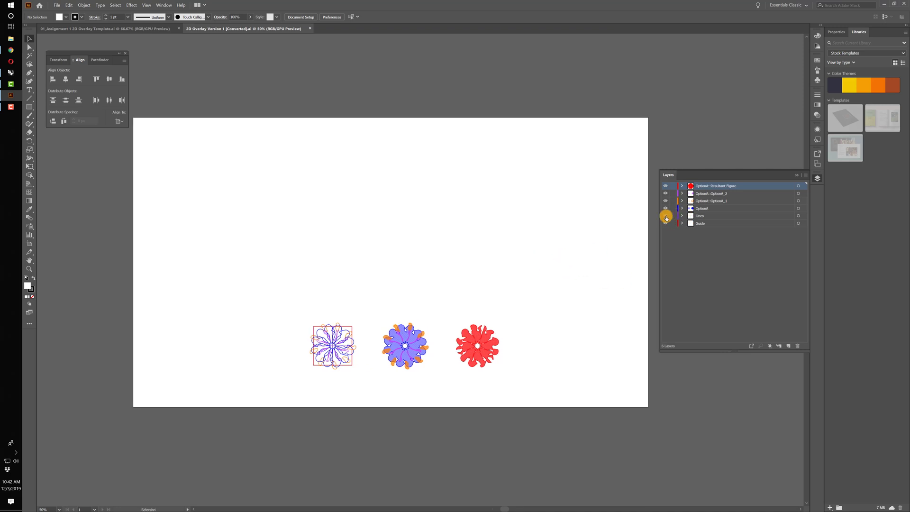
left_click_drag(666, 217, 666, 188)
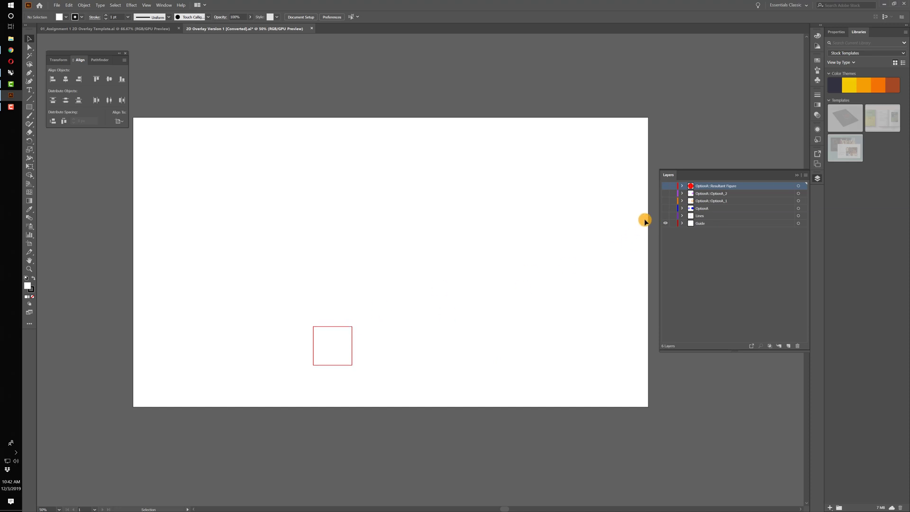
left_click(665, 217)
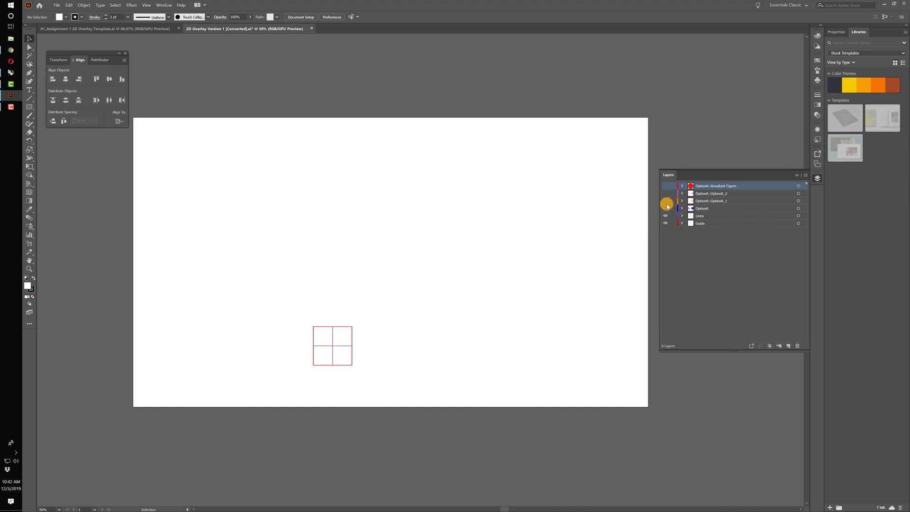
left_click(666, 209)
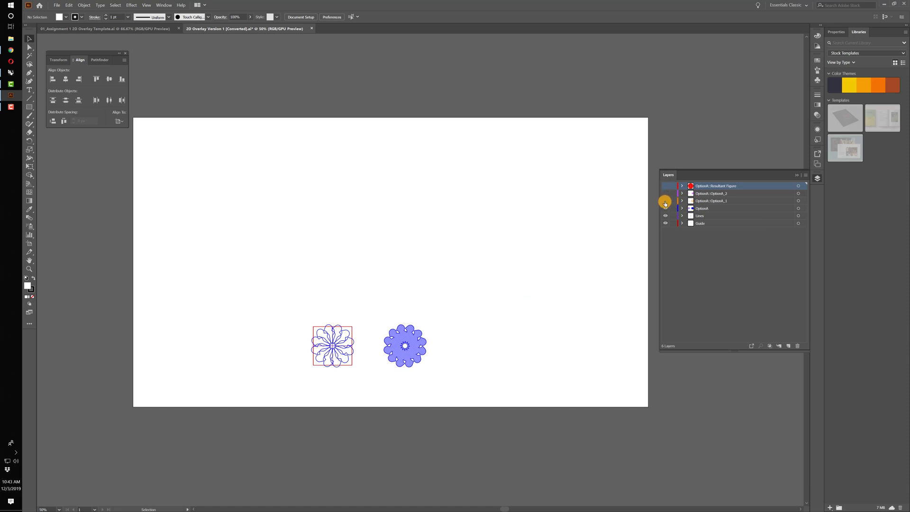
left_click_drag(665, 203, 665, 192)
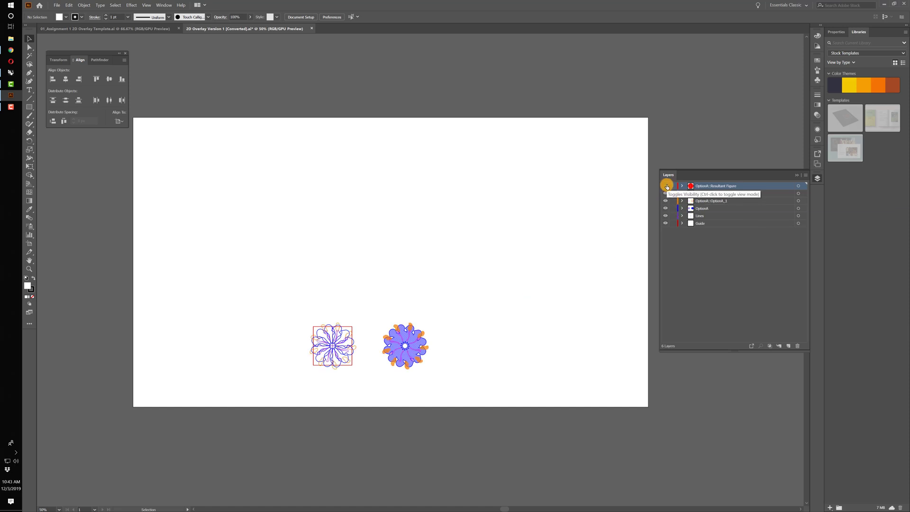
left_click(666, 185)
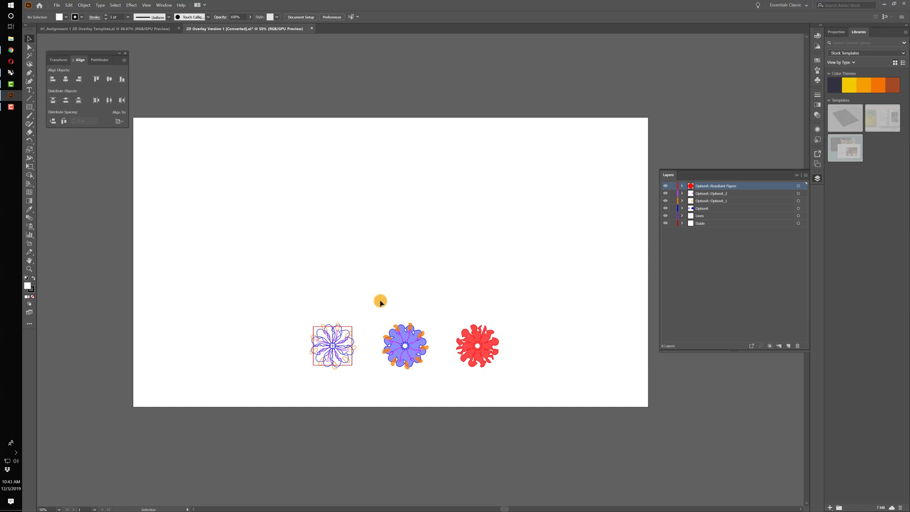
- Set the stroke colour of all three imported drawings to black (000000) and deselect them
left_click_drag(275, 286, 563, 399)
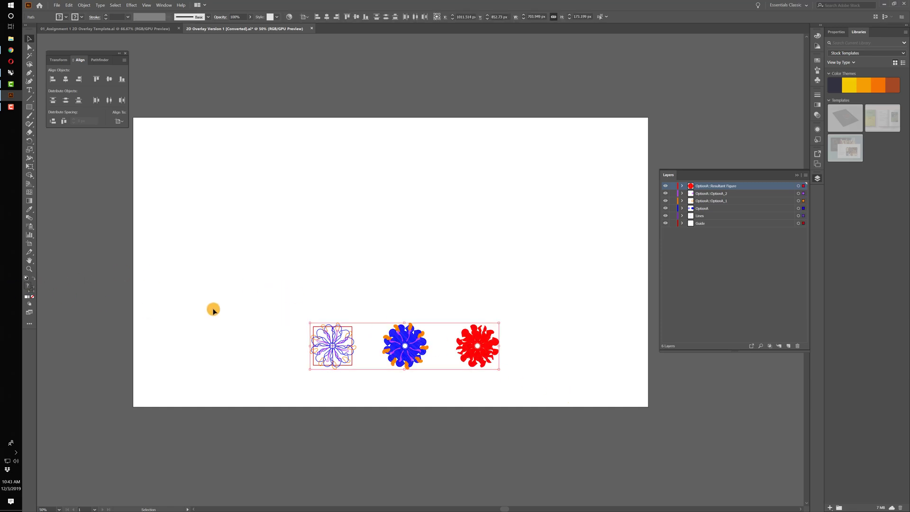
left_click(27, 297)
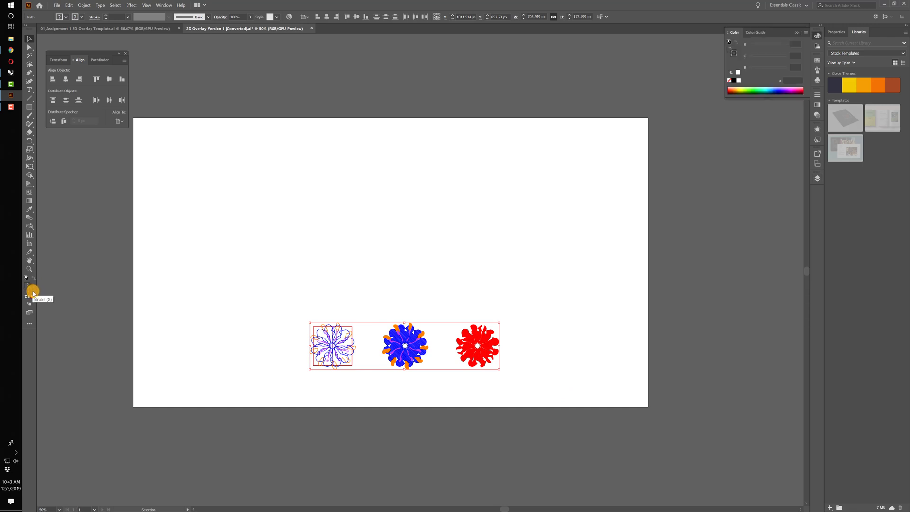
left_click(33, 292)
left_click(731, 83)
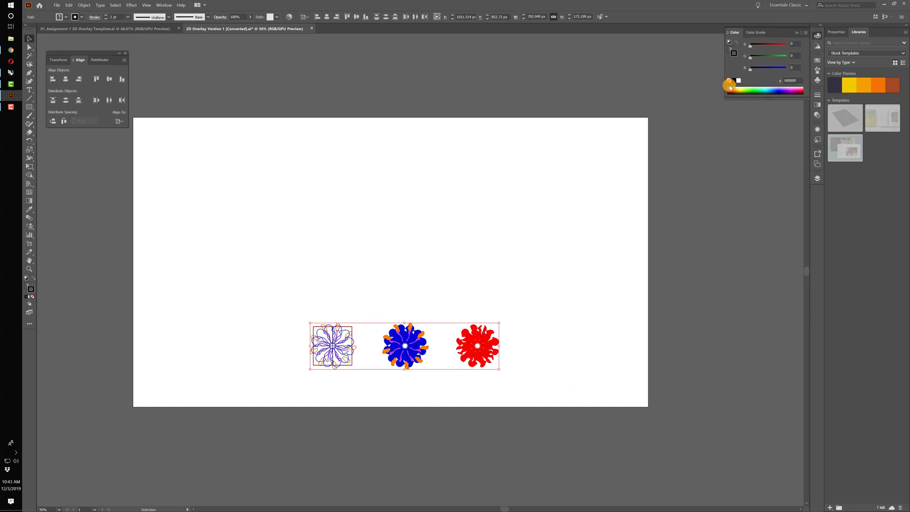
left_click(481, 218)
scroll(417, 263, "up", 3, "alt")
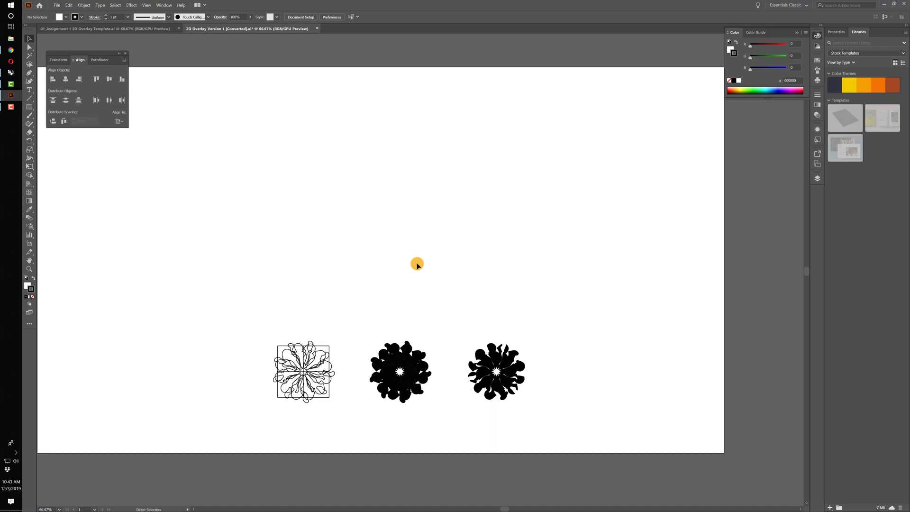
scroll(417, 263, "down", 4)
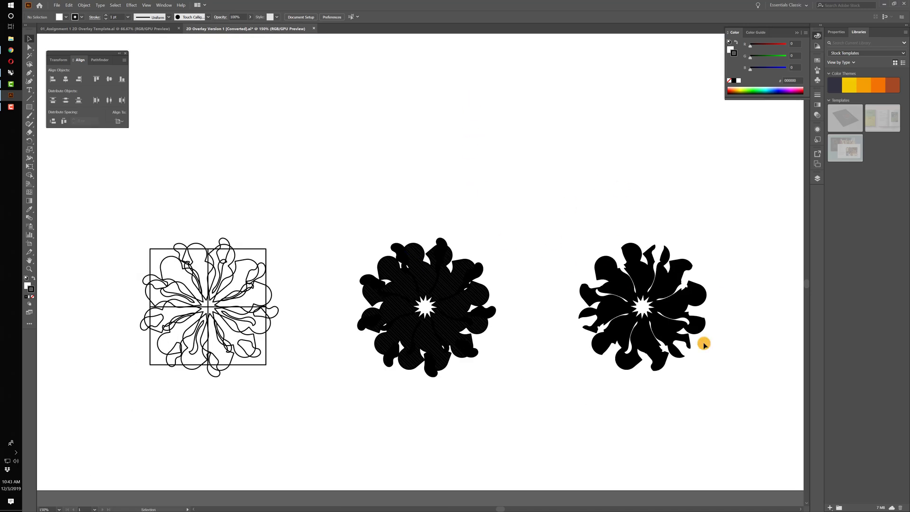
- Set the stroke weight of all three drawings to 0.25 pt and deselect them
left_click_drag(756, 435, 112, 198)
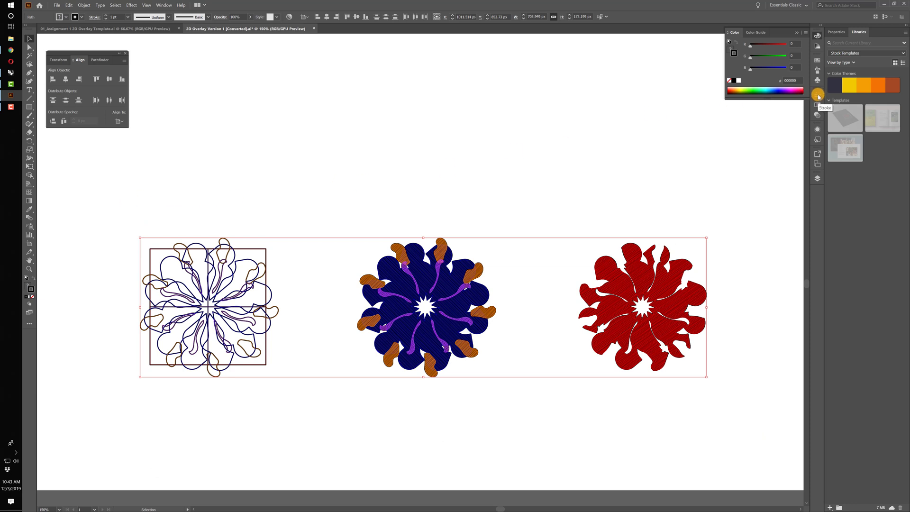
left_click(164, 5)
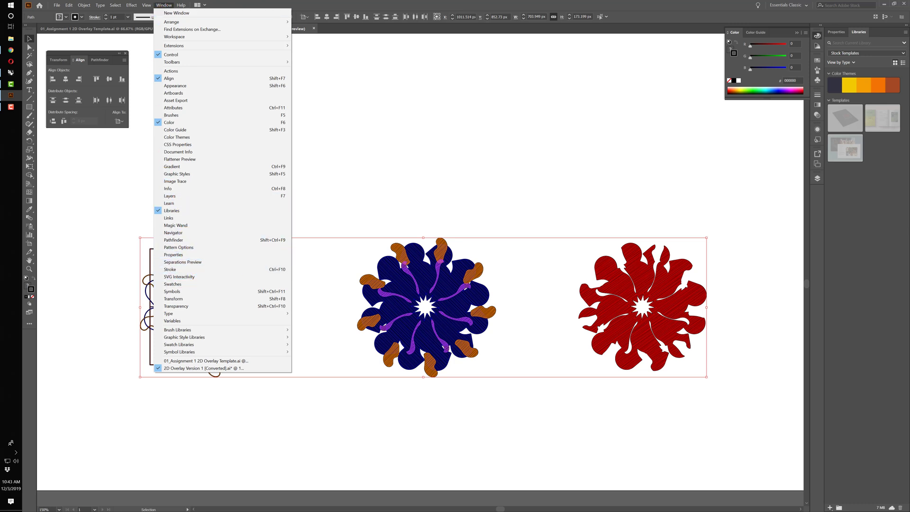
key("Escape")
left_click(164, 5)
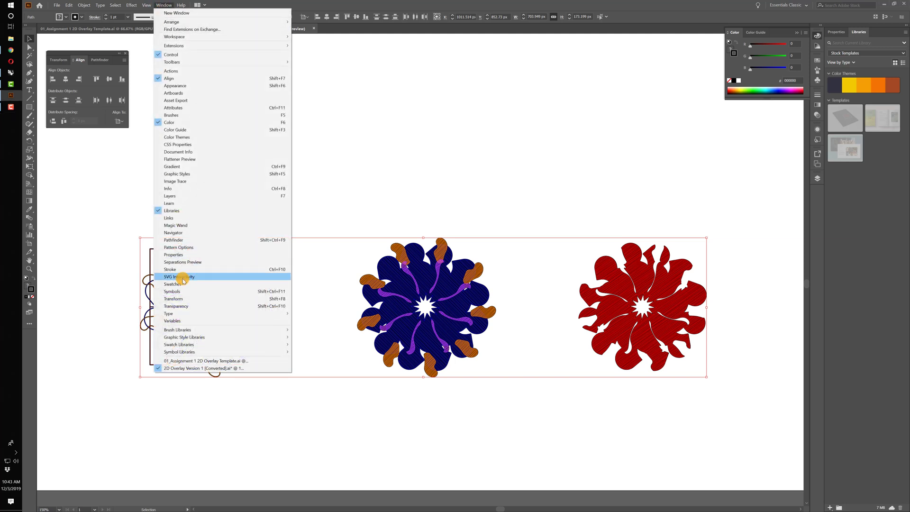
left_click(242, 268)
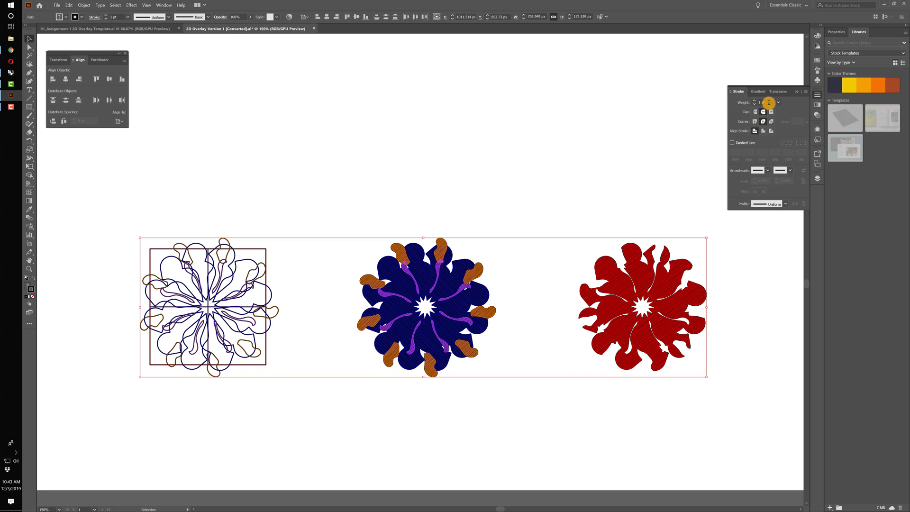
left_click(735, 100)
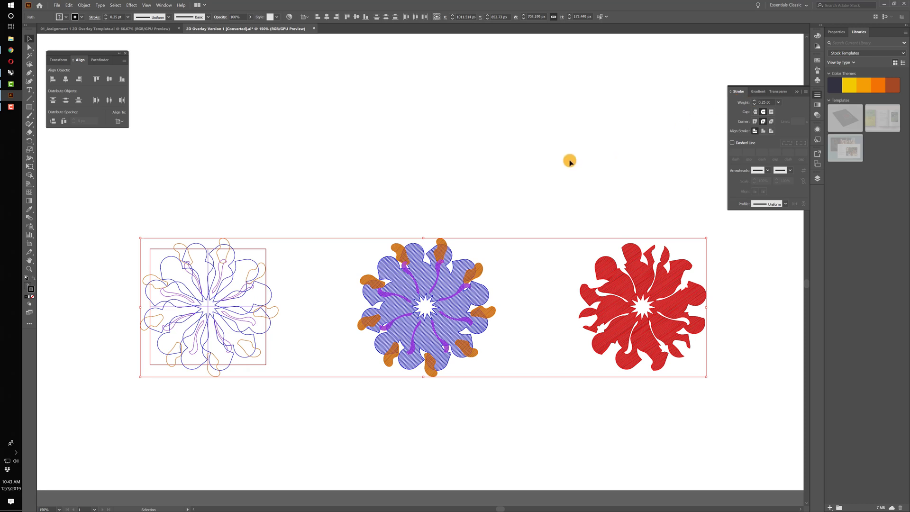
left_click(510, 158)
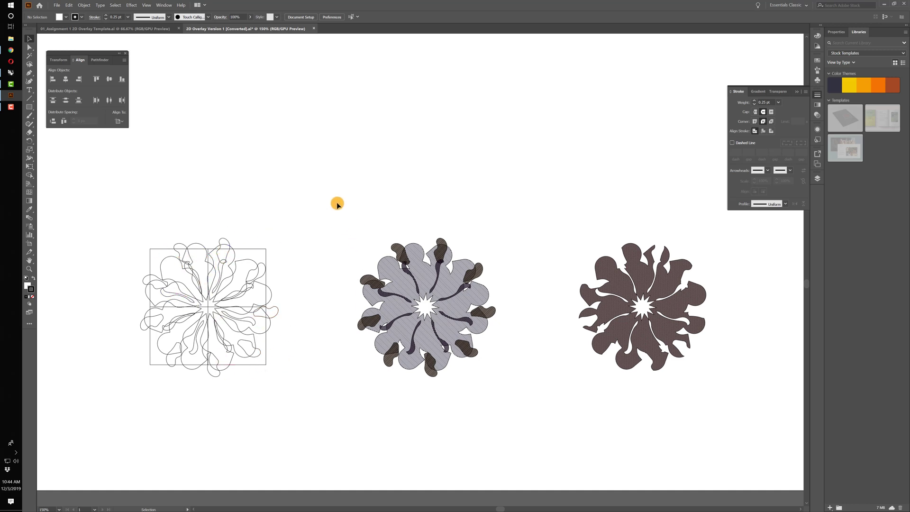
- Lock the hatched and resultant drawings, and lock the Guide and Lines layers
left_click_drag(323, 188, 760, 404)
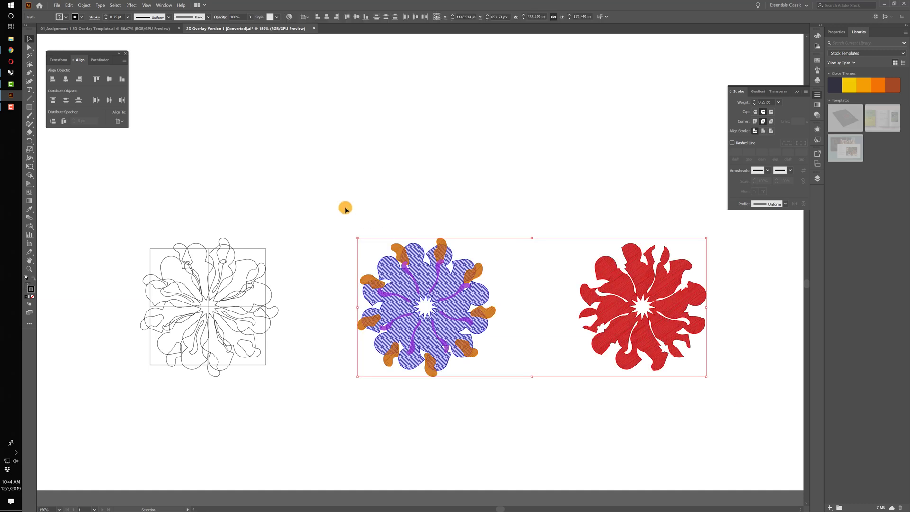
left_click(81, 6)
mouse_move(131, 51)
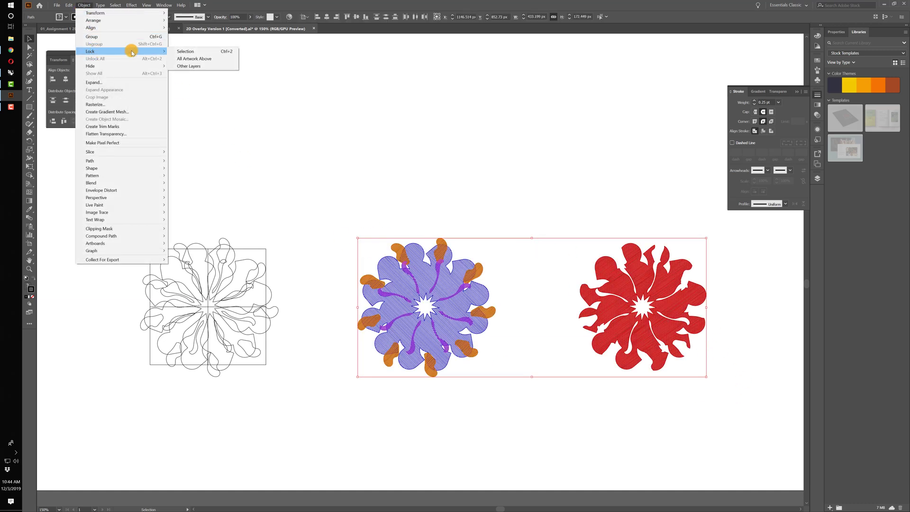
left_click(193, 52)
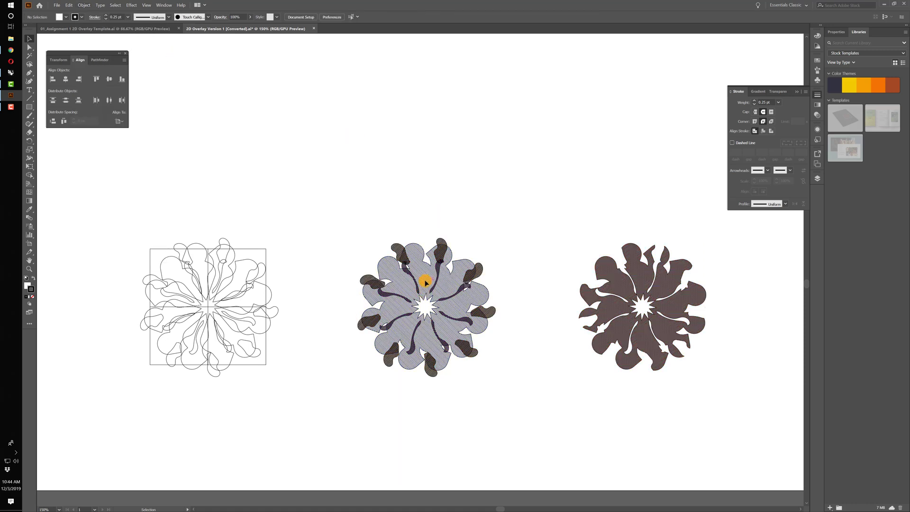
left_click(817, 179)
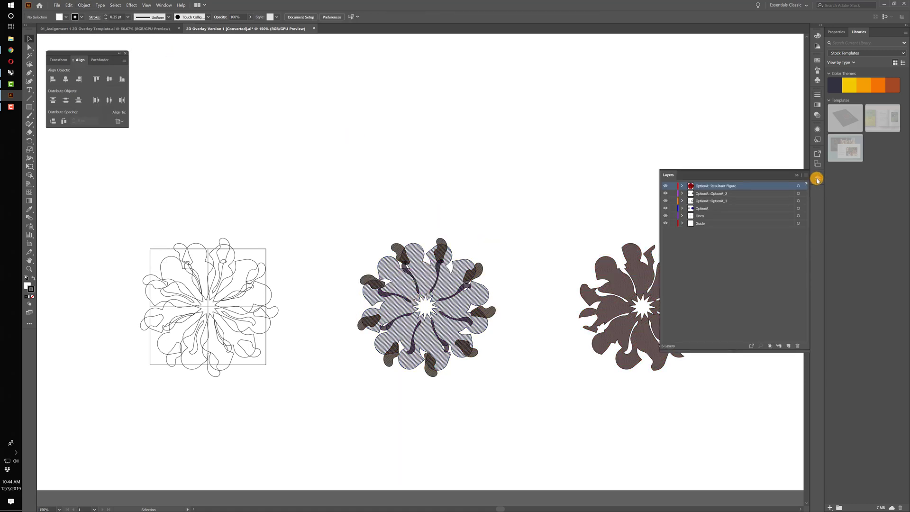
left_click(673, 223)
left_click(673, 216)
- Set the stroke weight of the linework on the OptionA layer to 1 pt and deselect it
left_click(798, 210)
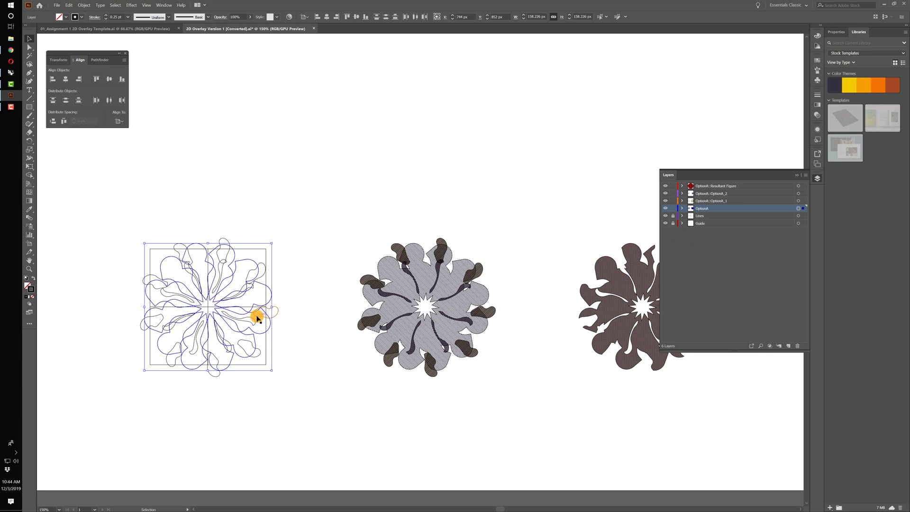
left_click(818, 96)
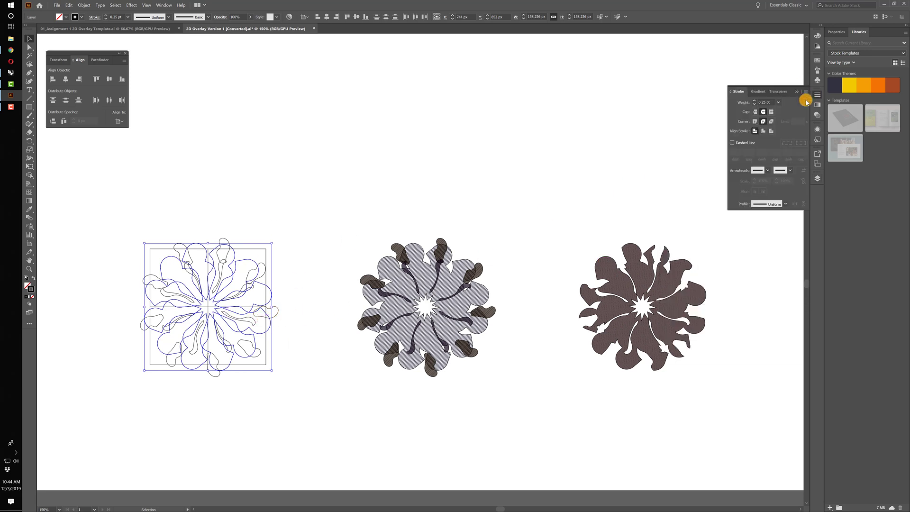
left_click_drag(770, 101, 737, 101)
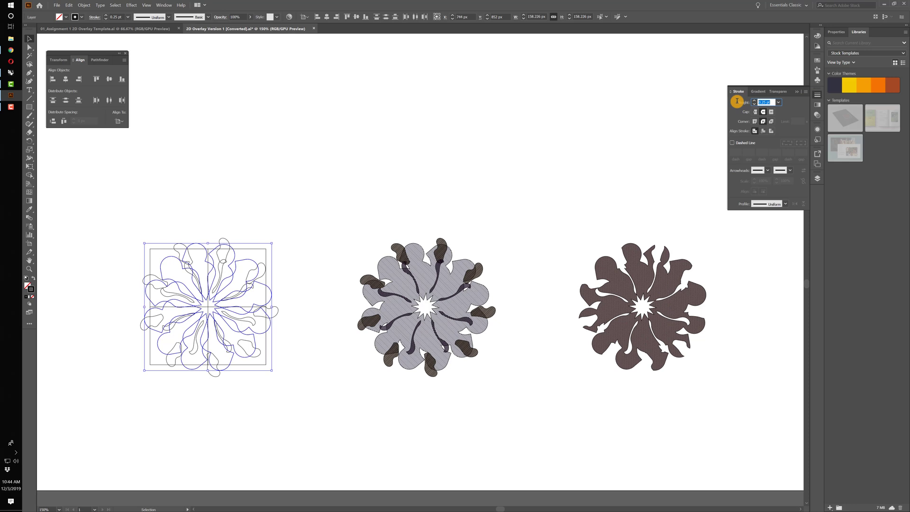
key("Return")
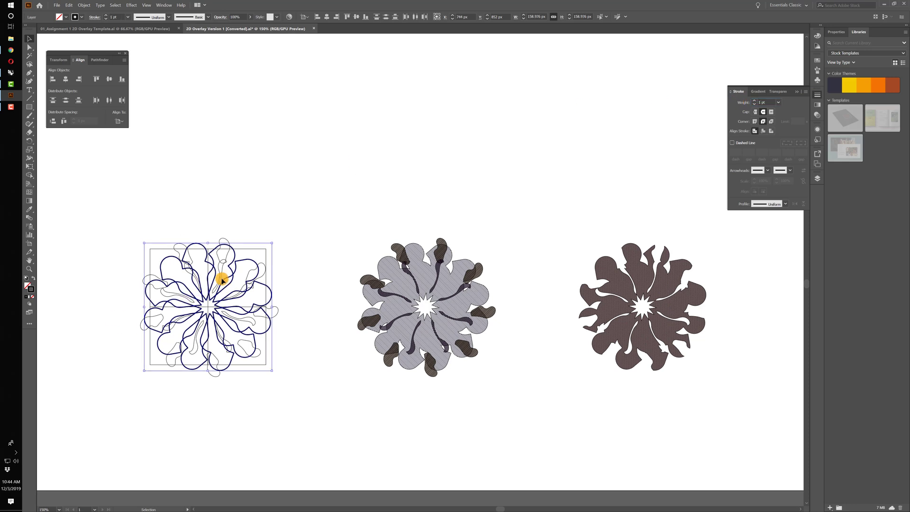
left_click(484, 199)
- Set the stroke weight of the linework on the OptionA::OptionA_1 layer to 0.75 pt and deselect it
left_click(817, 178)
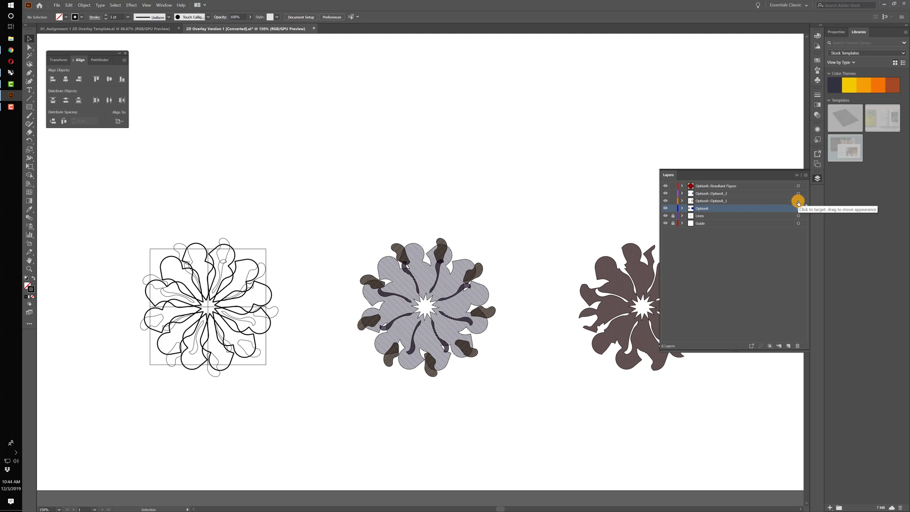
left_click(798, 201)
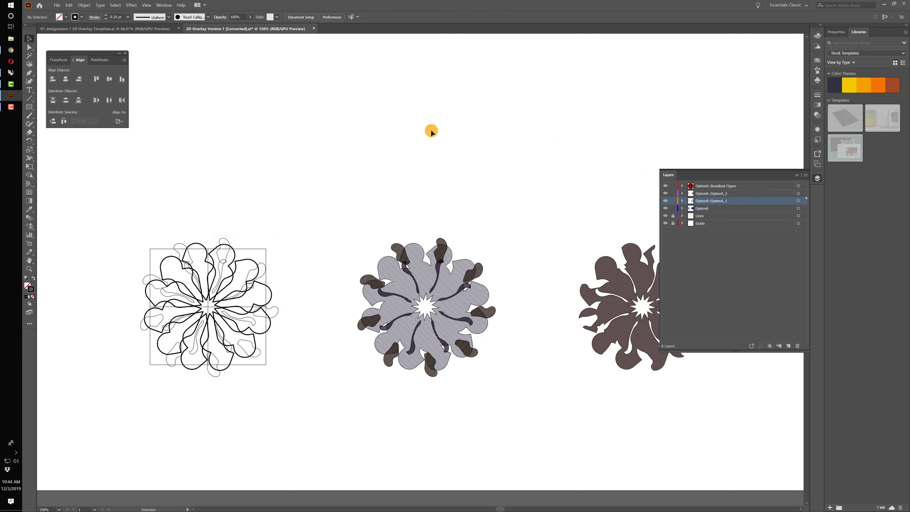
left_click(798, 201)
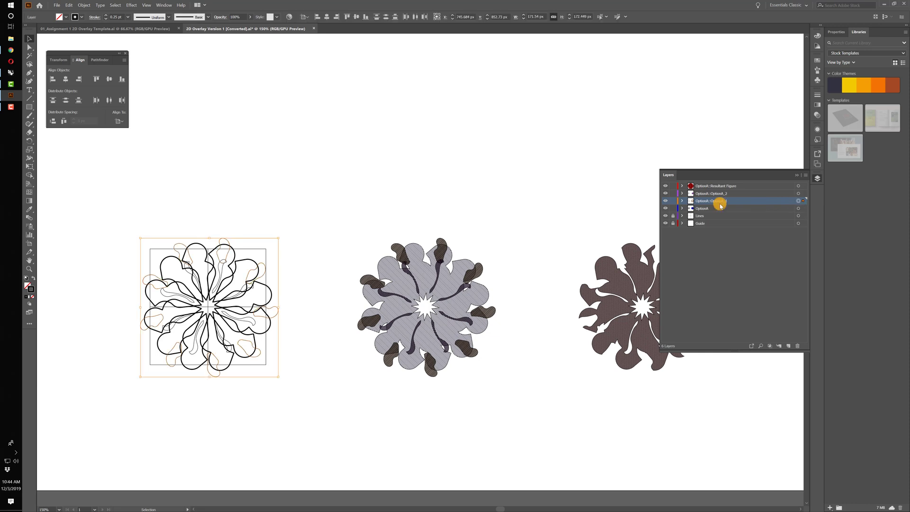
left_click(818, 96)
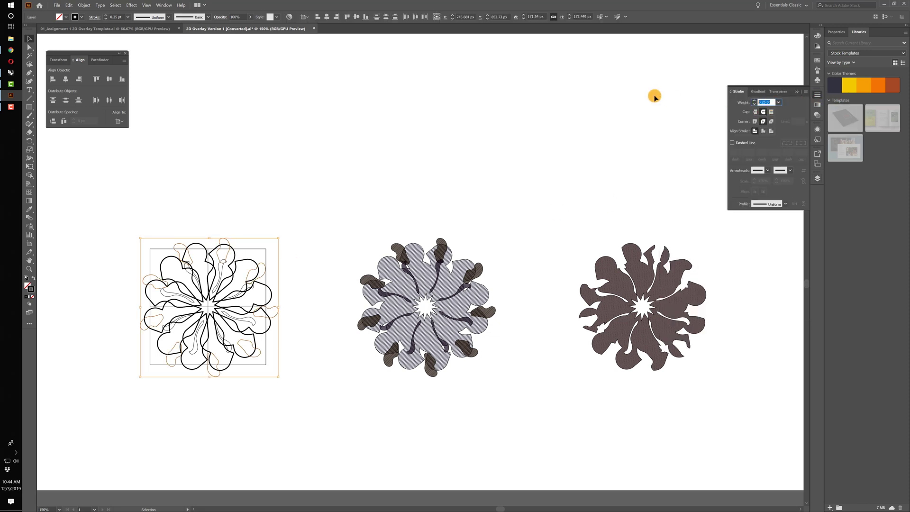
type(".75")
key("Return")
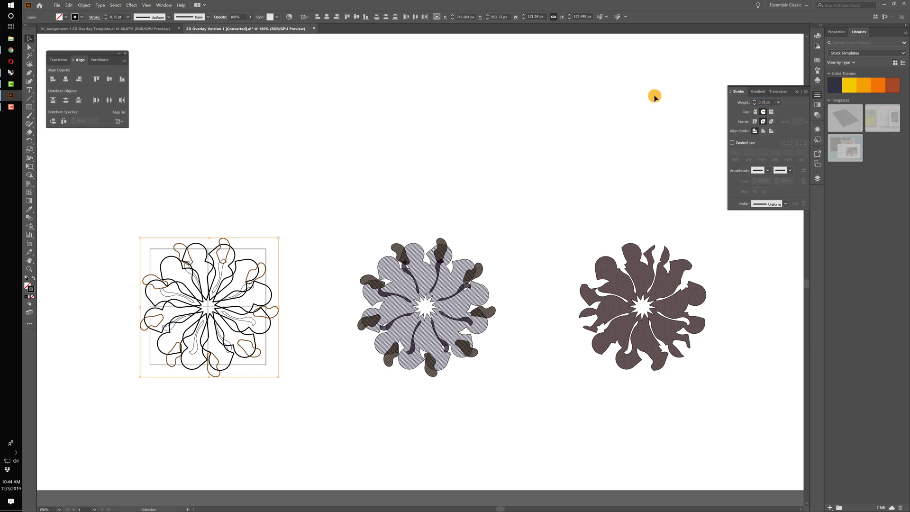
left_click(415, 129)
- Set the stroke weight of the linework on the OptionA::OptionA_2 layer to 0.5 pt and deselect it
left_click(817, 177)
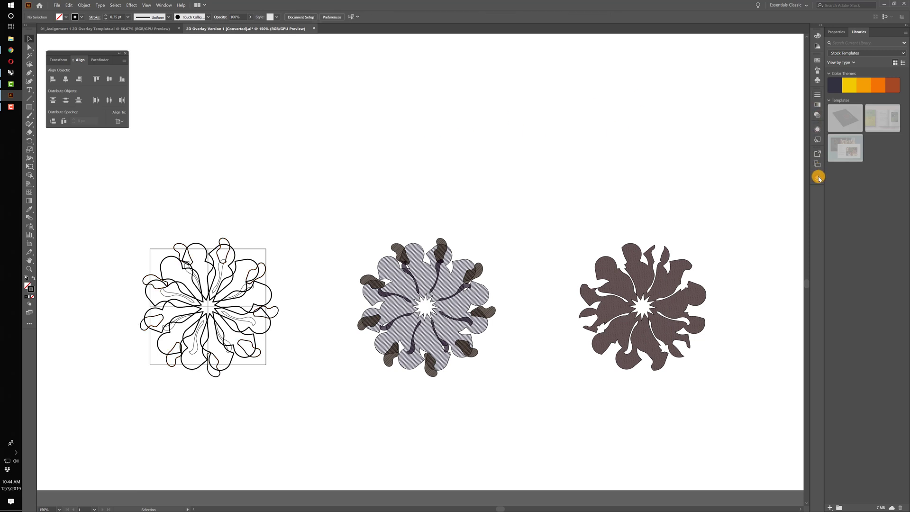
left_click(799, 194)
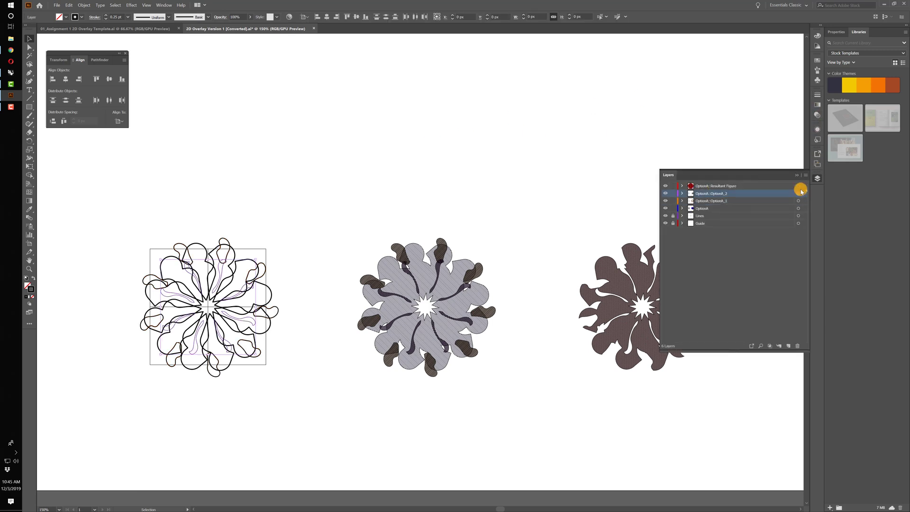
left_click(817, 96)
left_click(769, 102)
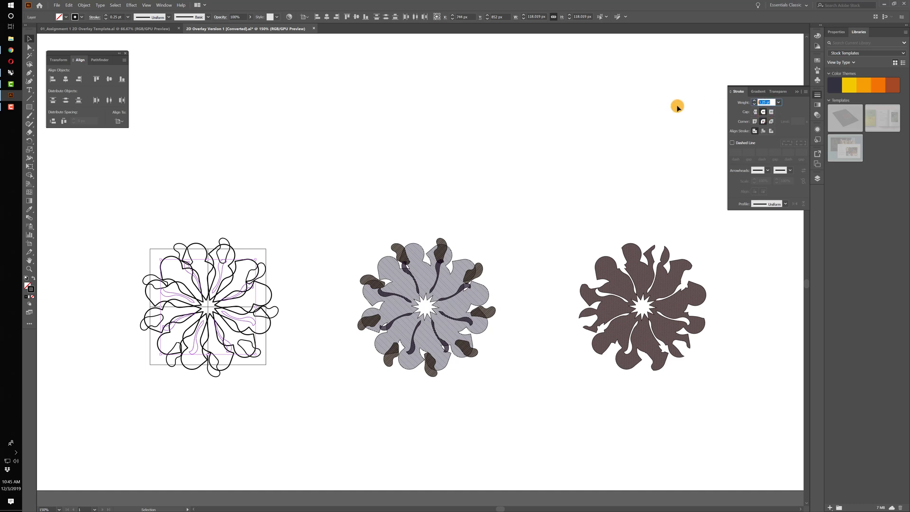
type(".5")
key("Return")
left_click(350, 148)
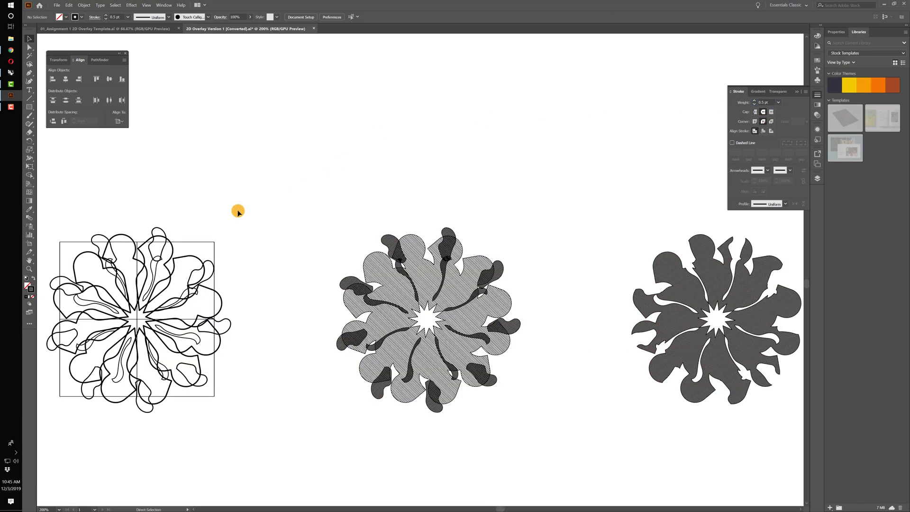
- Reduce the stroke weight of the linework on the OptionA layer to 0.5 pt and deselect it
scroll(381, 226, "up", 2, "alt")
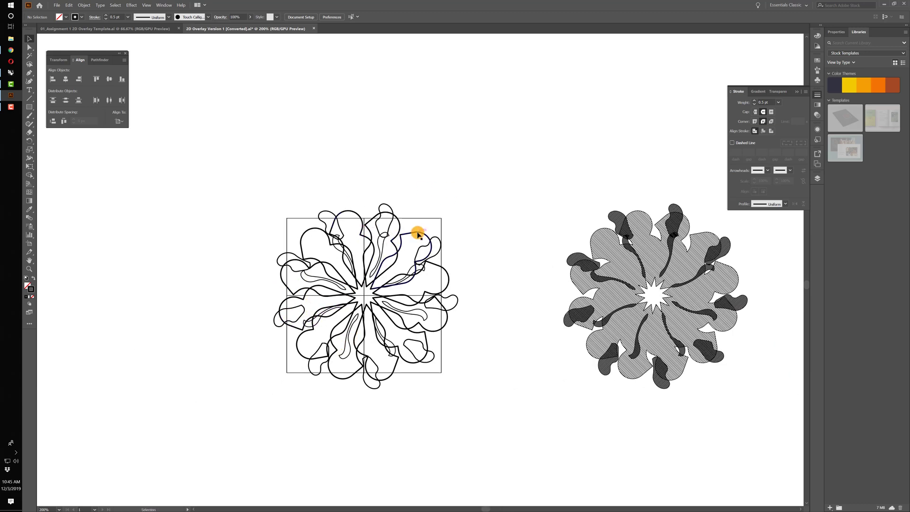
left_click(818, 179)
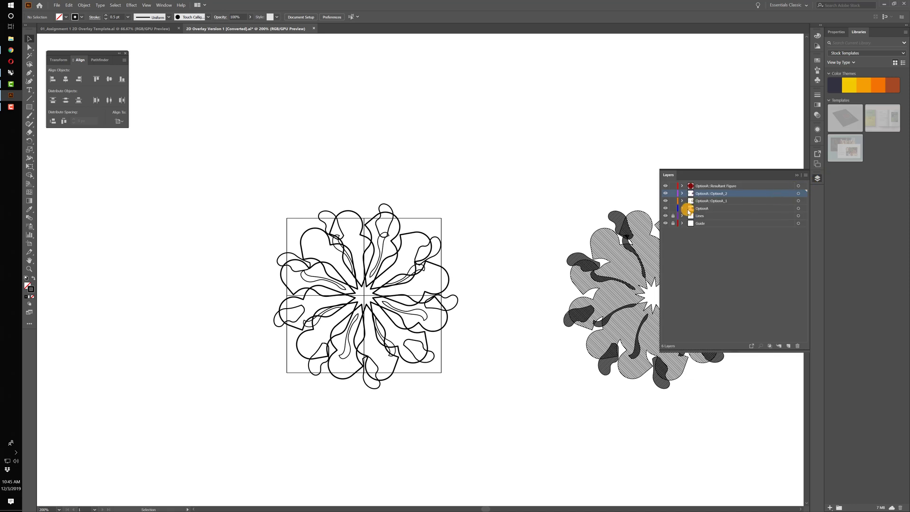
left_click(799, 210)
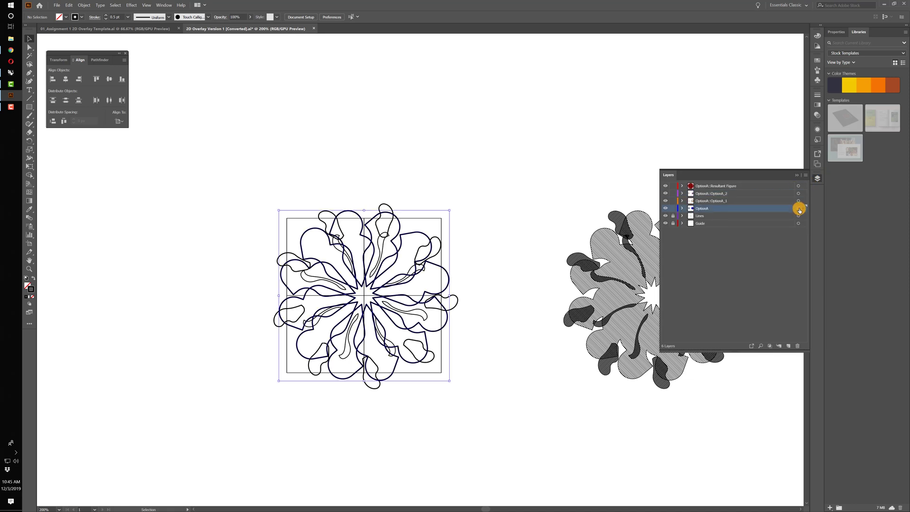
left_click(817, 94)
left_click(772, 102)
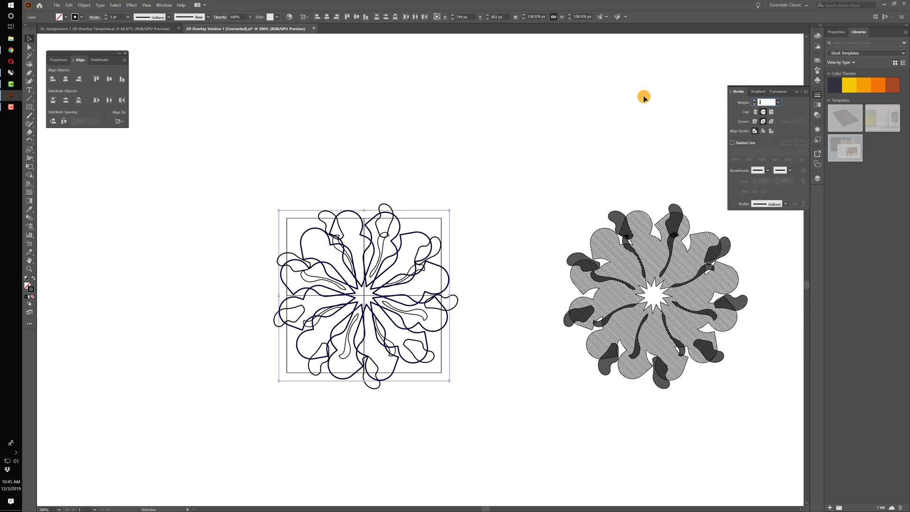
type("0.5")
key("Return")
left_click(455, 107)
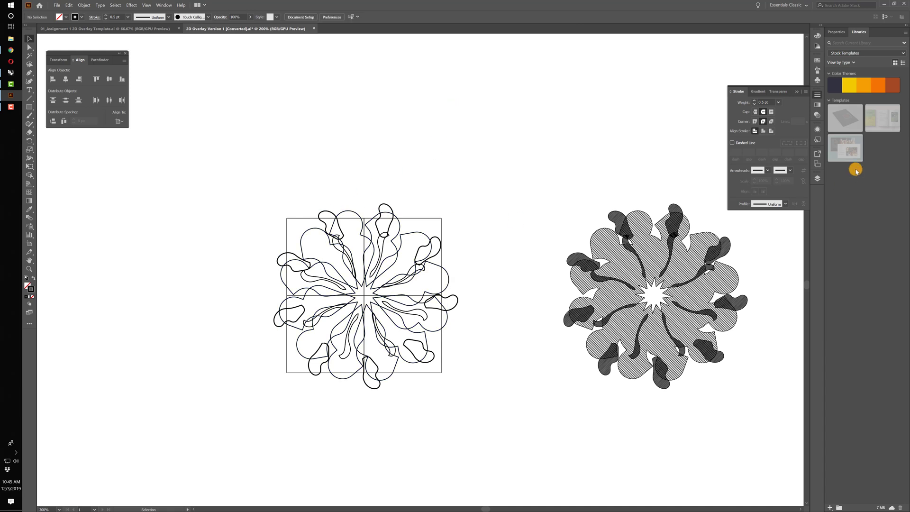
- Hide the Guide and Lines layers so the square frame and centre lines are not shown
left_click(817, 178)
left_click(666, 224)
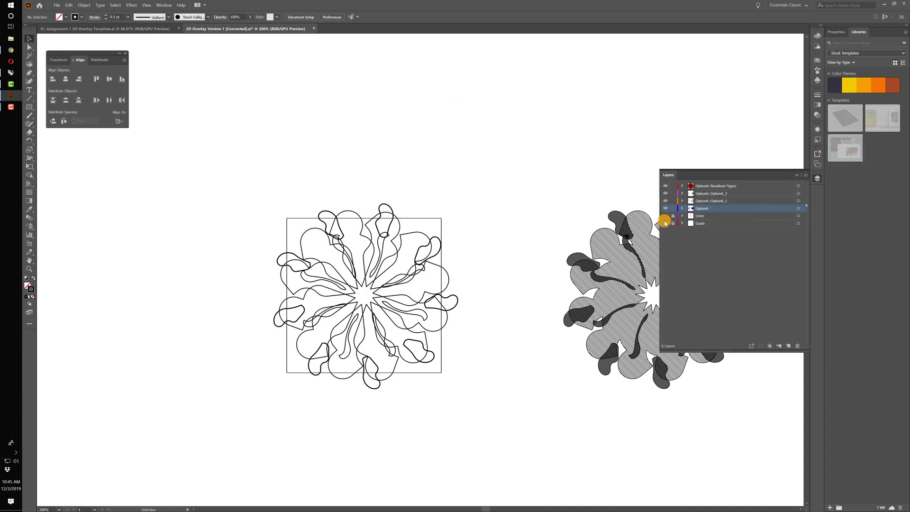
left_click(665, 216)
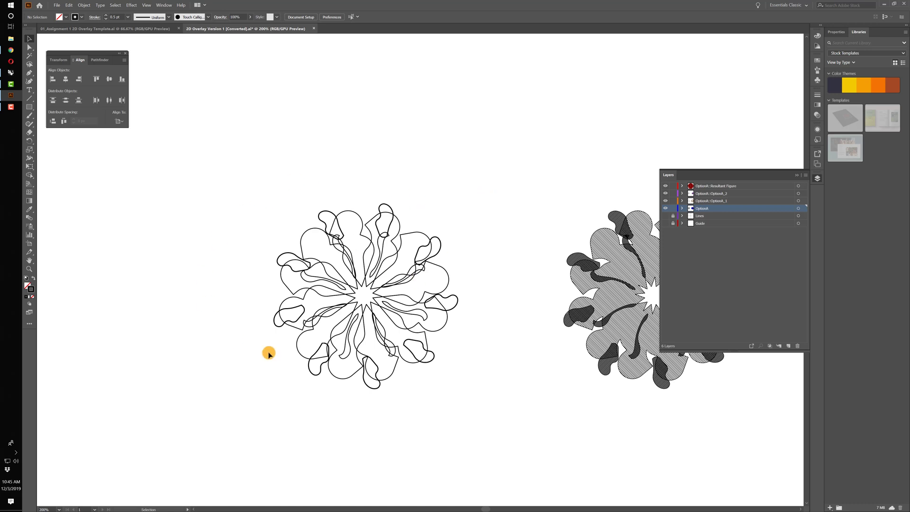
- Unlock all locked objects, including the hatched and resultant drawings, and clear the selection
left_click_drag(493, 175, 319, 169)
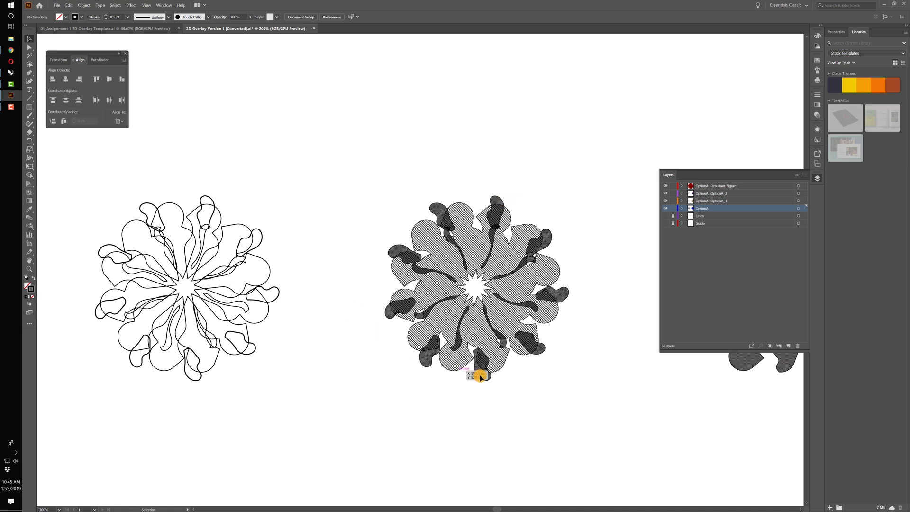
left_click_drag(573, 266, 286, 259)
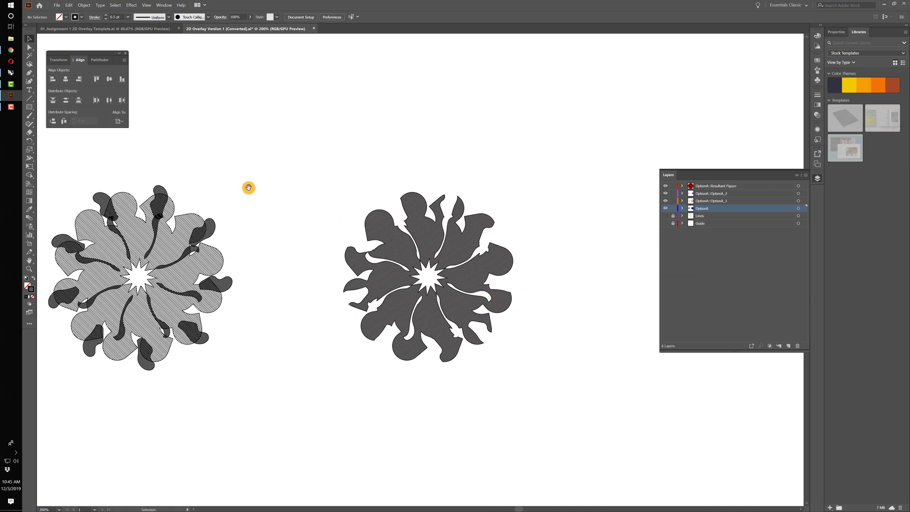
left_click_drag(247, 187, 311, 185)
left_click(84, 4)
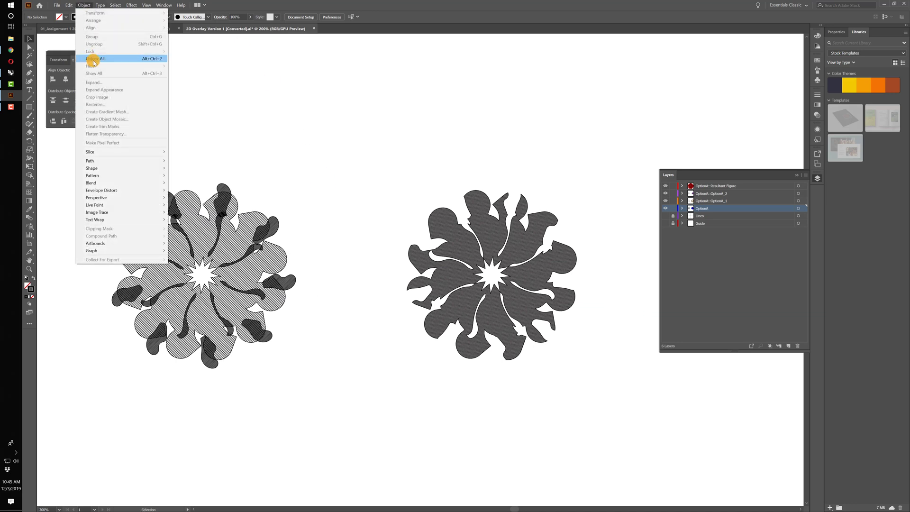
left_click(94, 59)
left_click(443, 203)
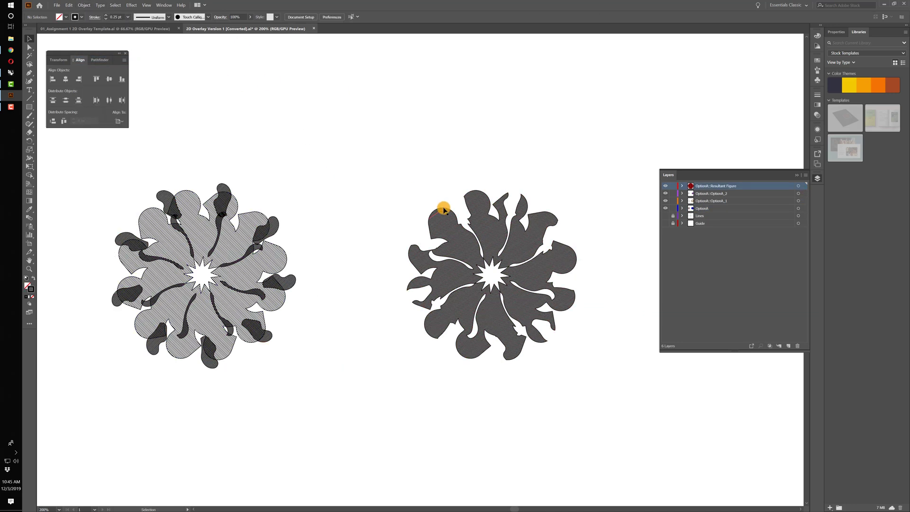
key("ctrl+plus")
key("ctrl+plus")
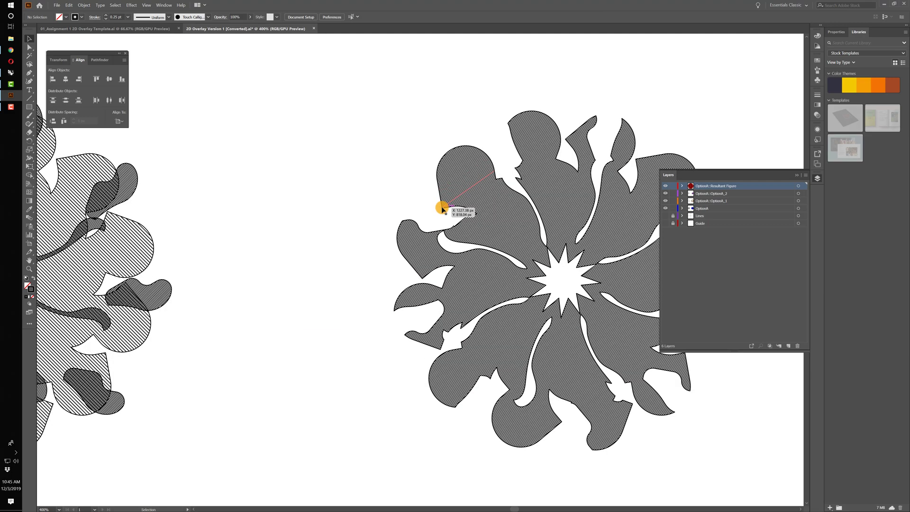
- Examine a hatch line and the petal outline of the resultant figure by selecting each, and clear the selection
left_click(440, 198)
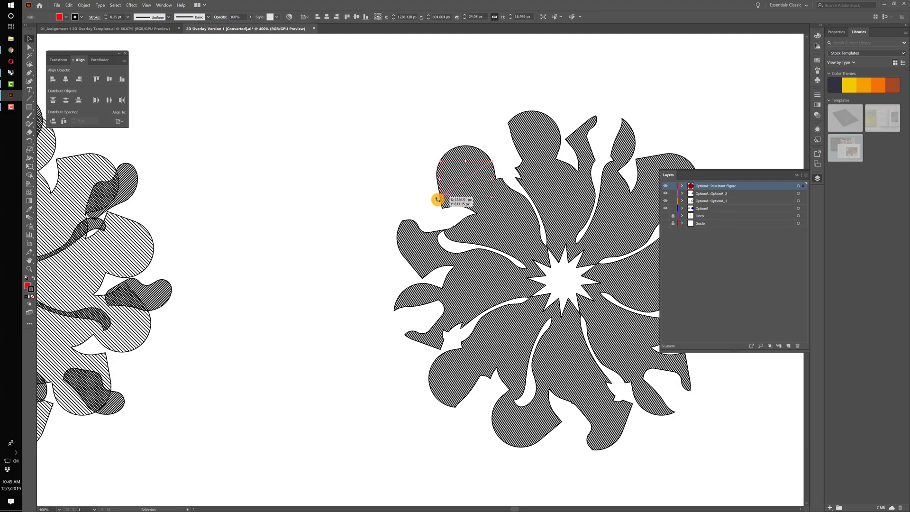
key("ctrl+plus")
key("ctrl+plus")
key("ctrl+plus")
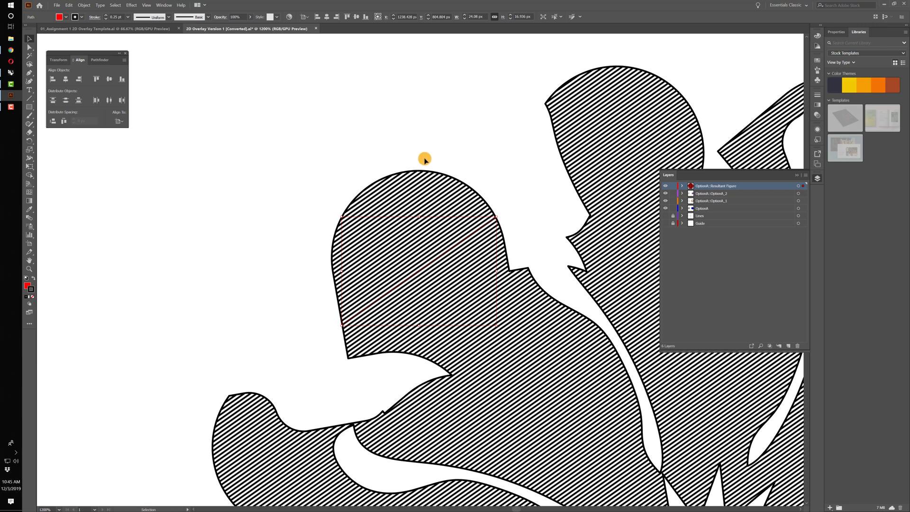
left_click(422, 157)
left_click(418, 171)
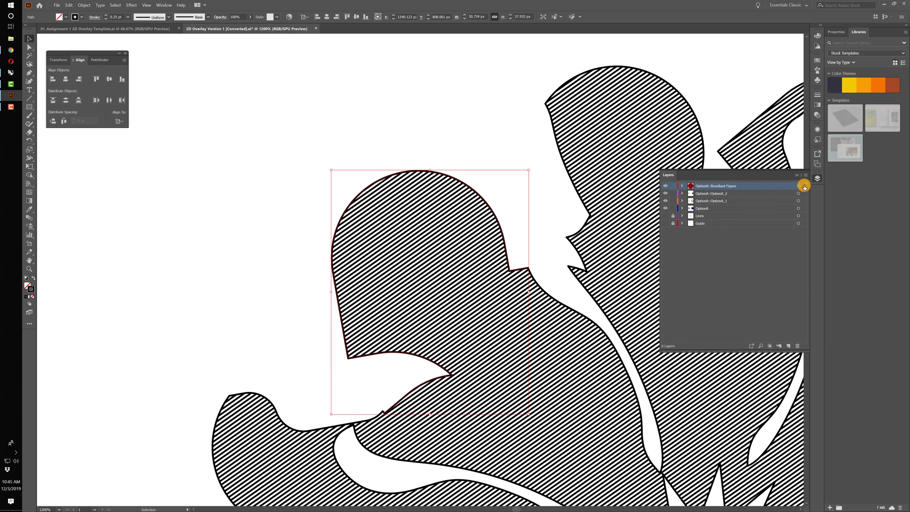
left_click(478, 120)
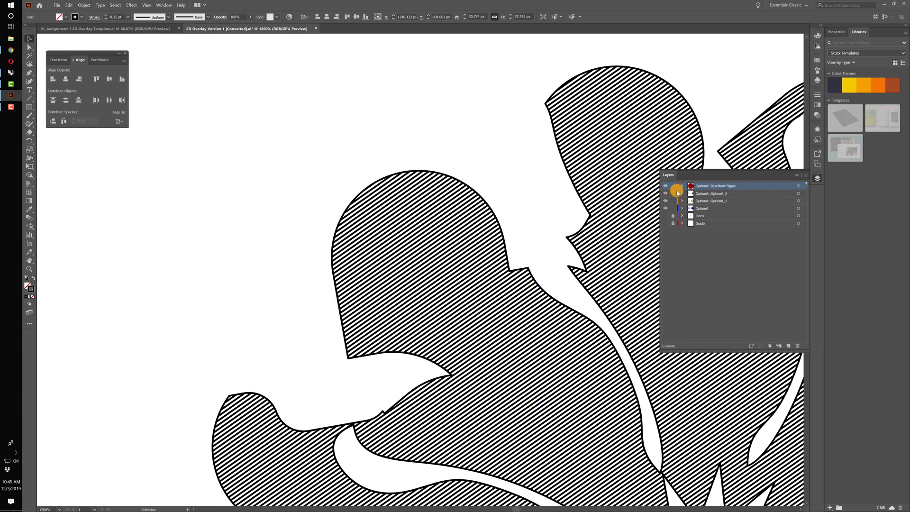
- Hide the OptionA, OptionA::OptionA_1 and OptionA::OptionA_2 layers to isolate the resultant figure
left_click_drag(665, 194, 664, 211)
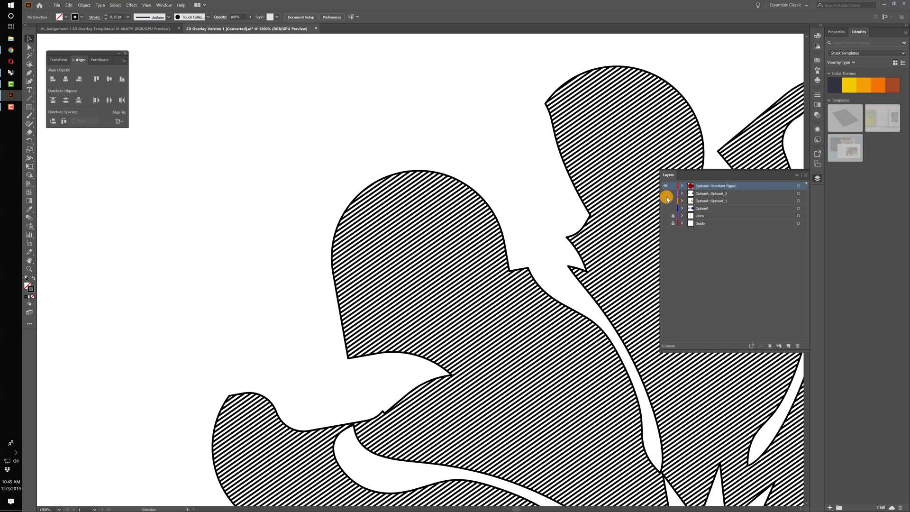
key("ctrl+minus")
key("ctrl+minus")
key("ctrl+minus")
key("ctrl+minus")
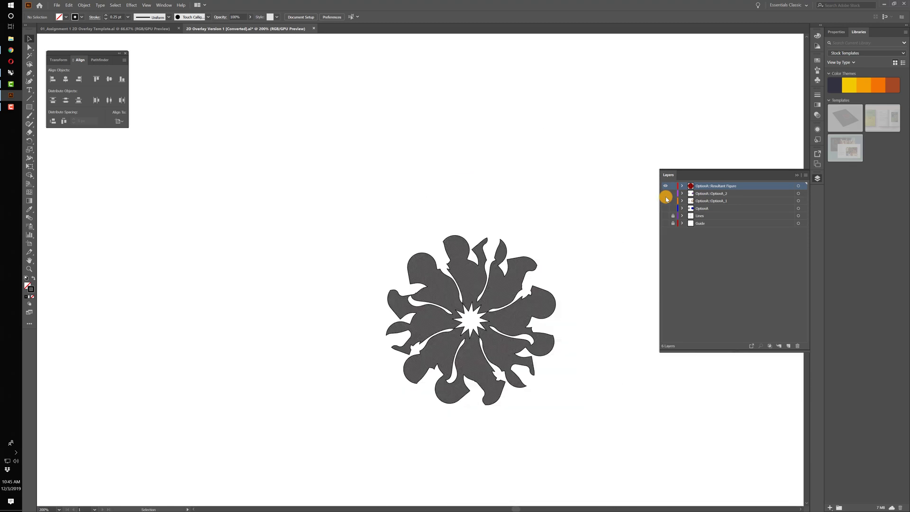
key("ctrl+plus")
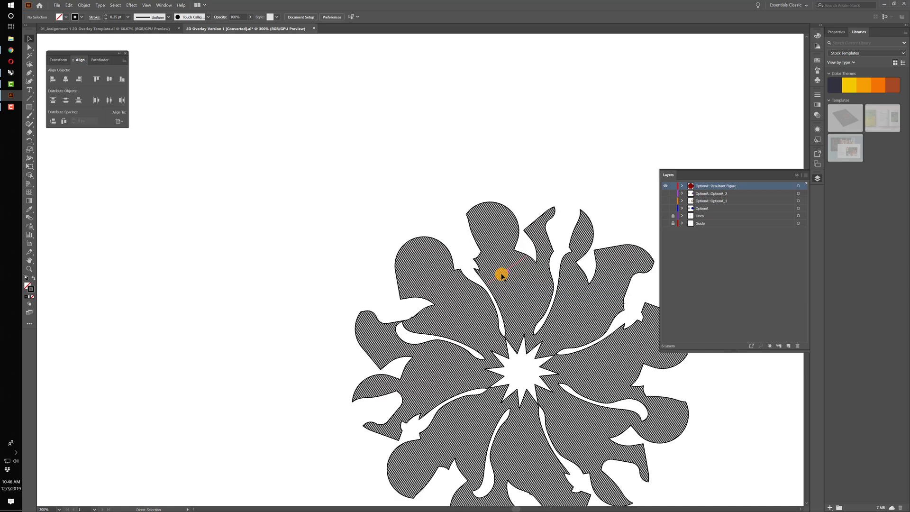
- Display the stroke settings and check how the resultant figure's hatch lines and outline segments select as separate paths
left_click_drag(453, 226, 335, 152)
left_click(327, 229)
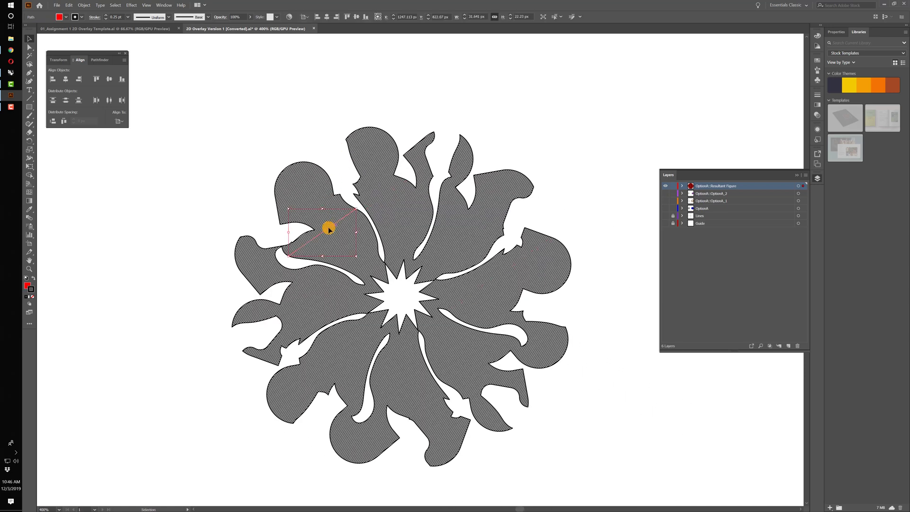
left_click(815, 93)
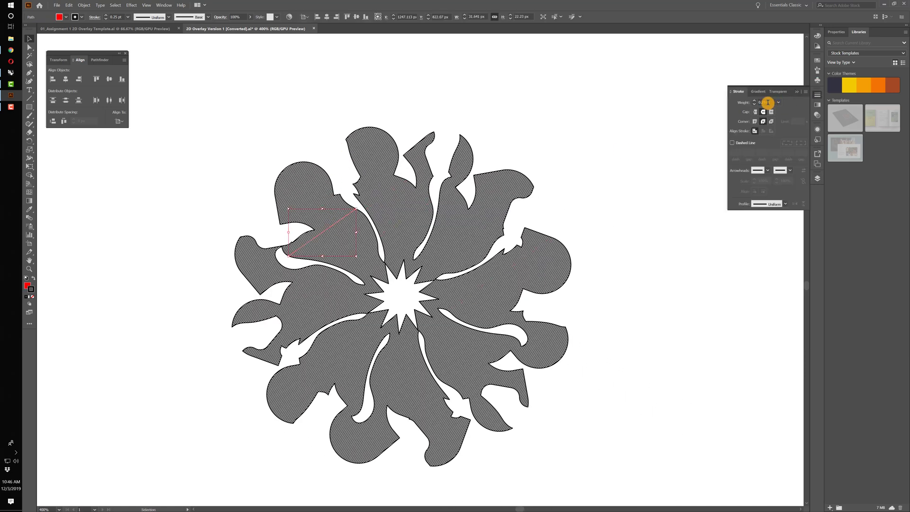
key("a")
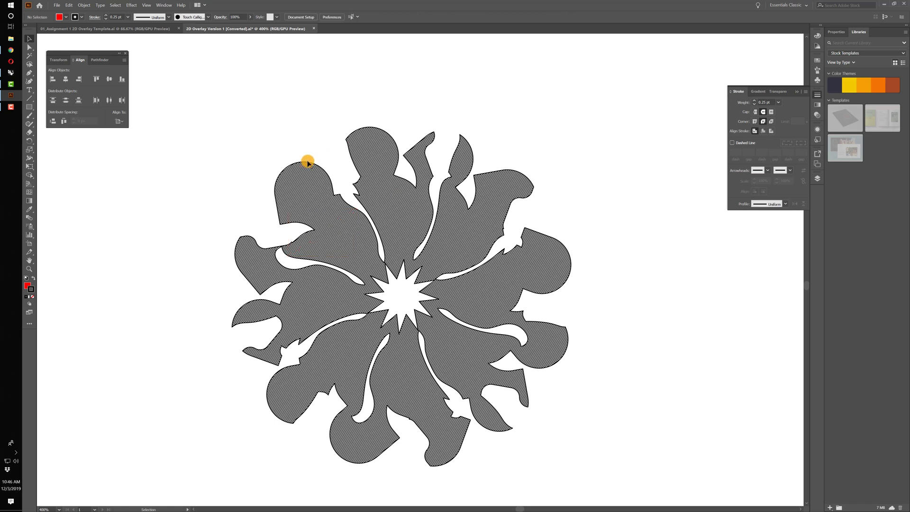
left_click(303, 159)
key("ctrl+equal")
key("ctrl+equal")
key("v")
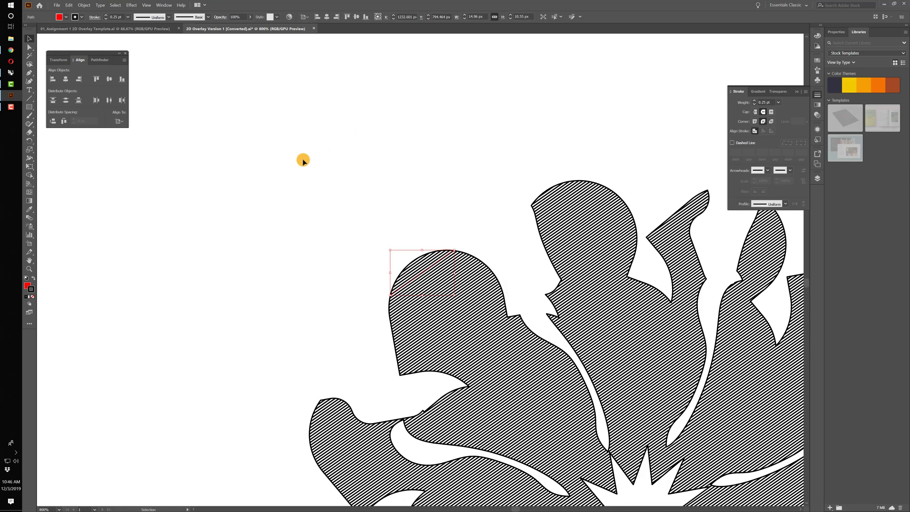
key("ctrl+shift+a")
left_click(443, 252)
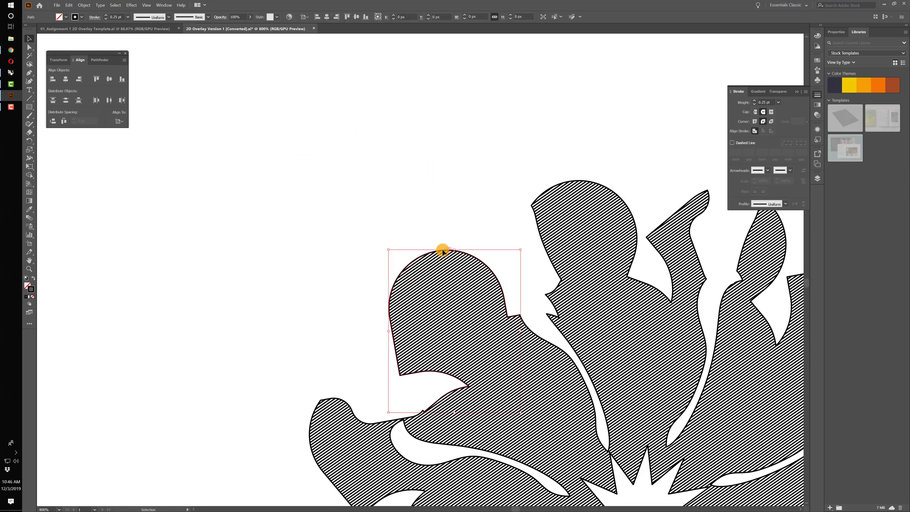
scroll(441, 184, "down", 3)
scroll(441, 185, "right", 5)
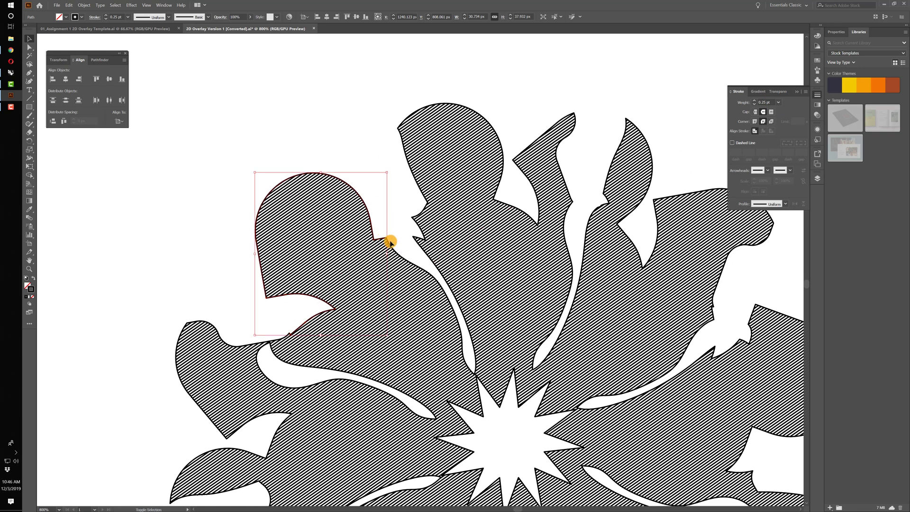
left_click(419, 260)
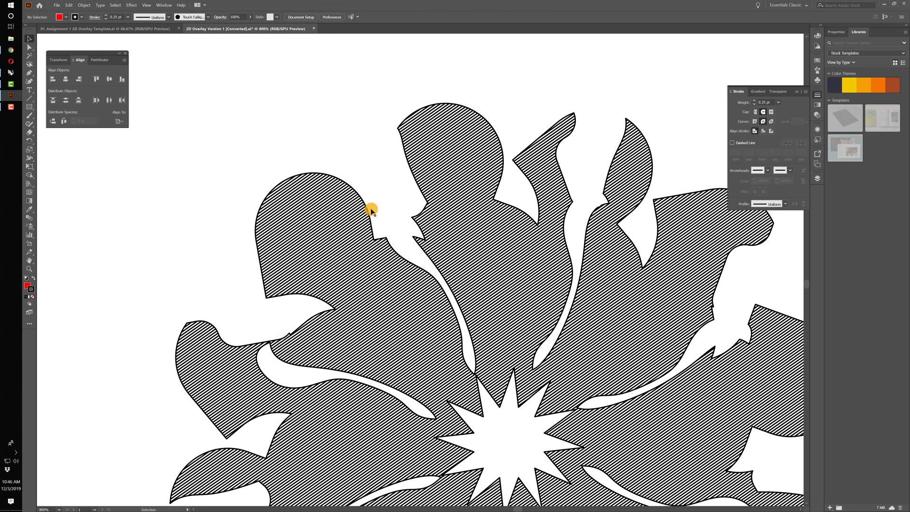
- Select the whole resultant figure, set its stroke weight to 0.5 pt and deselect it
scroll(372, 105, "down", 3)
scroll(372, 106, "right", 1)
key("ctrl+minus")
key("ctrl+minus")
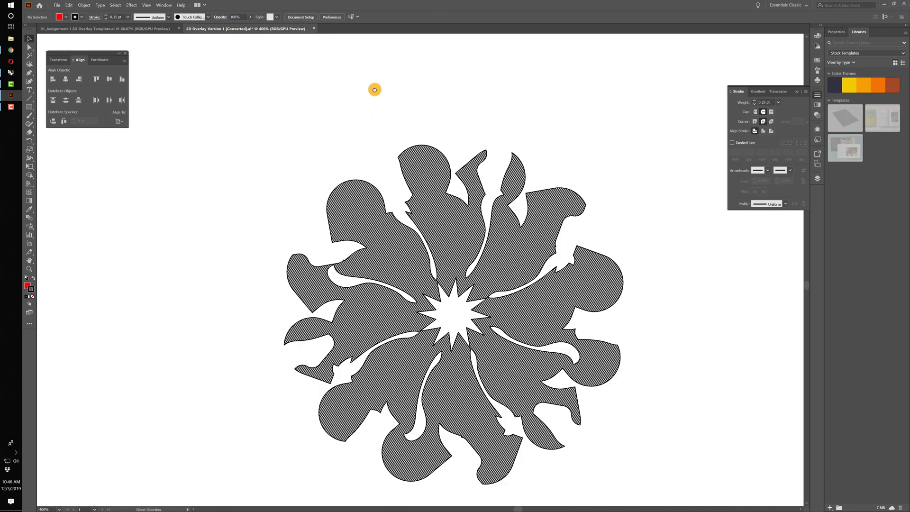
key("v")
left_click_drag(237, 71, 726, 427)
scroll(726, 427, "down", 1)
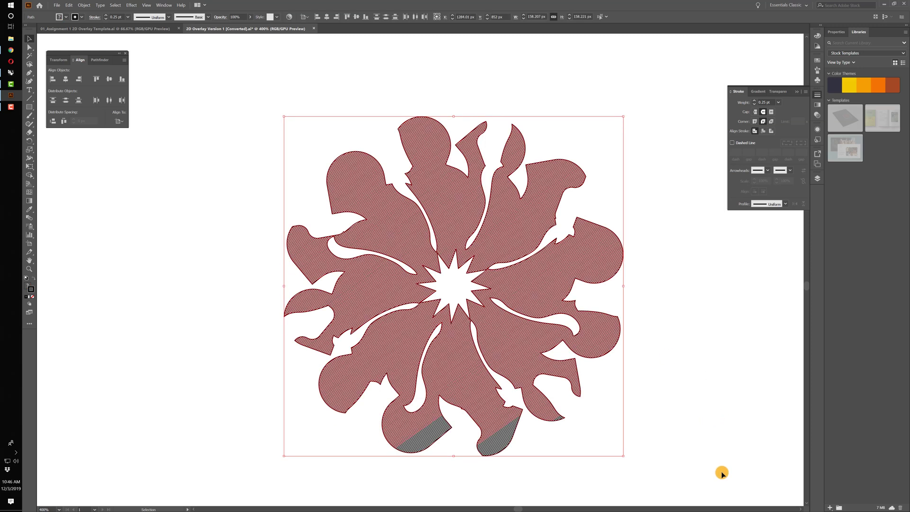
left_click(766, 102)
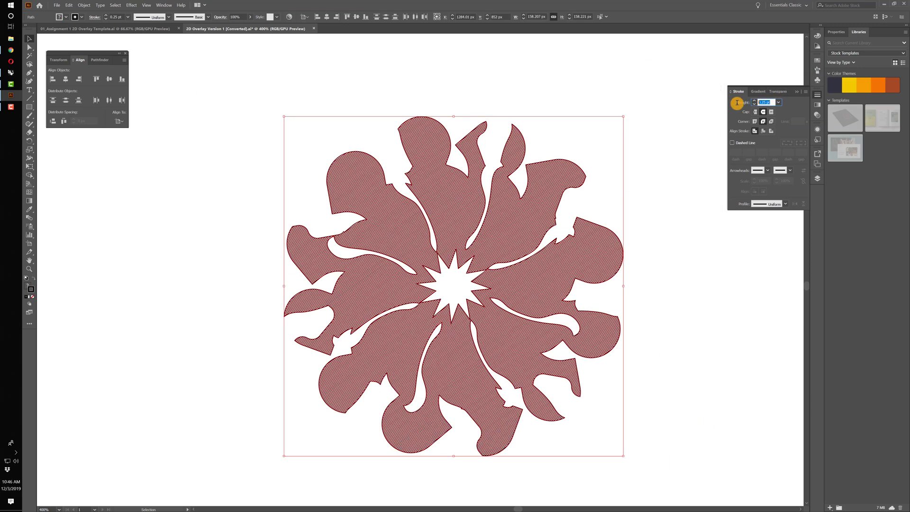
type(".5")
key("Return")
left_click(619, 79)
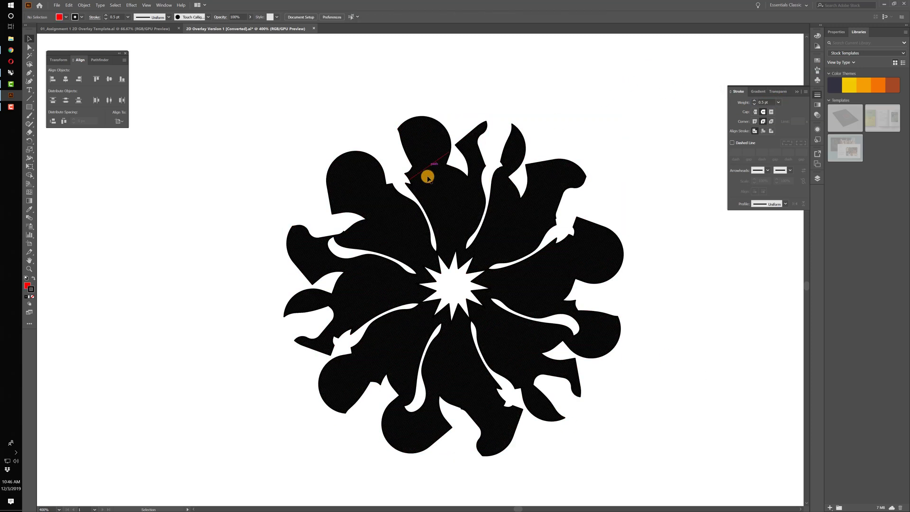
- Select all outlines and hatch lines of the resultant figure and delete them from the artboard
left_click(456, 211)
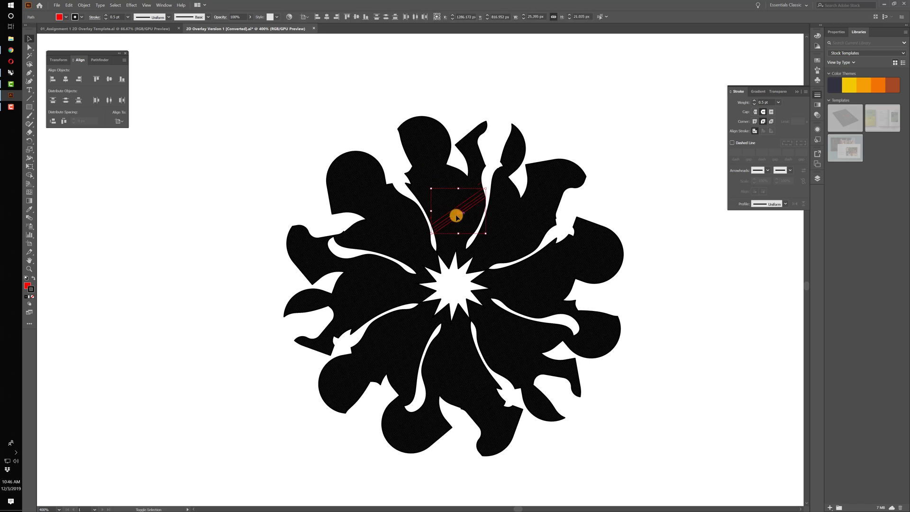
left_click(595, 129)
key("ctrl+0")
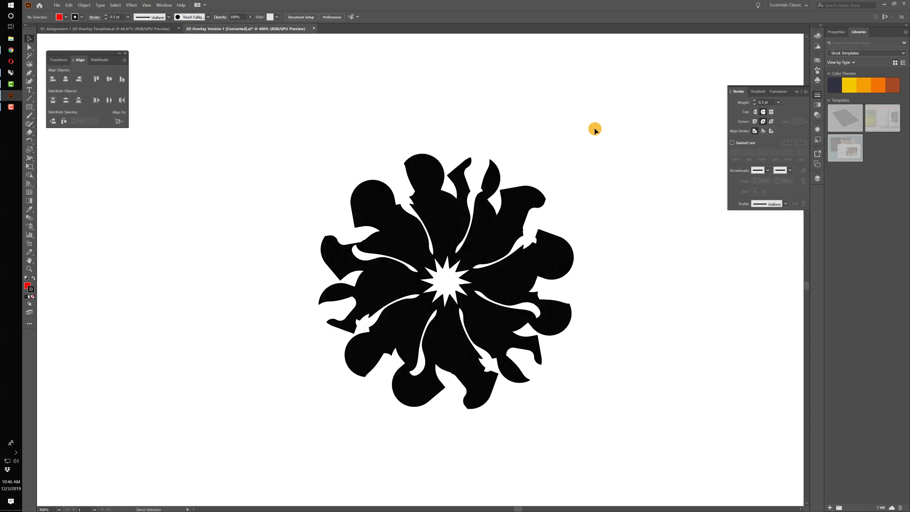
left_click_drag(621, 246, 501, 445)
key("Delete")
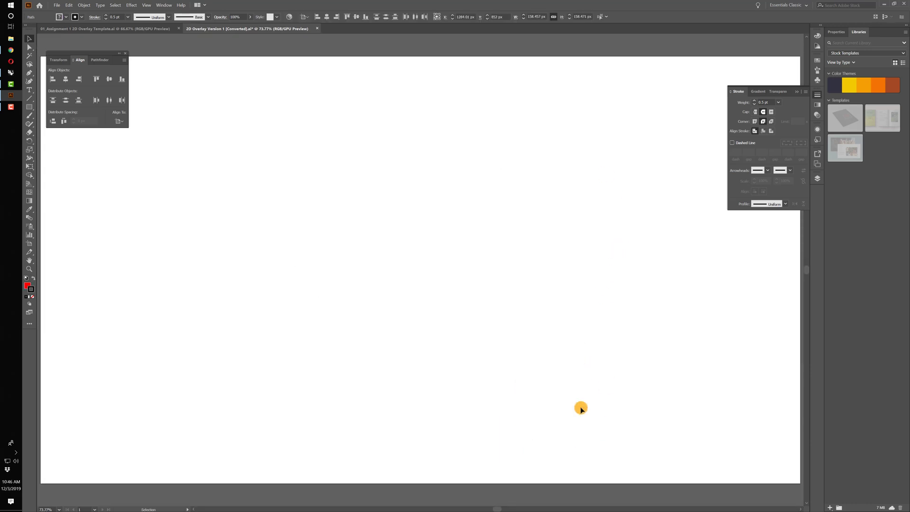
- Switch to Rhino, select all hatches with SelHatch and hide them so only the curves are shown
left_click(11, 72)
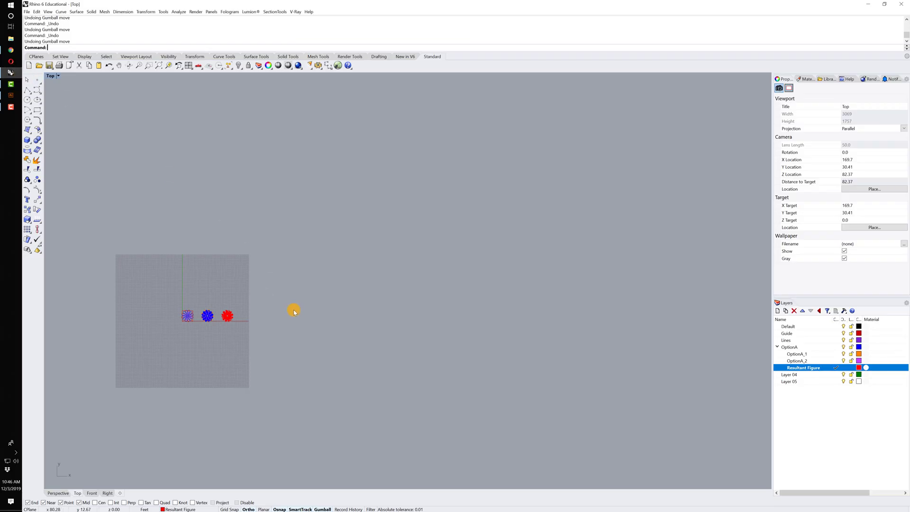
scroll(325, 259, "up", 5)
scroll(325, 260, "up", 6)
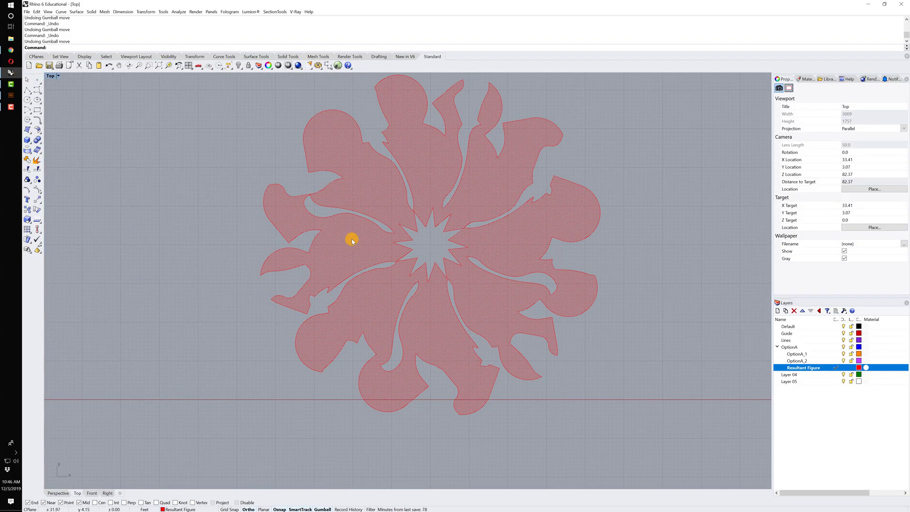
type("Sel")
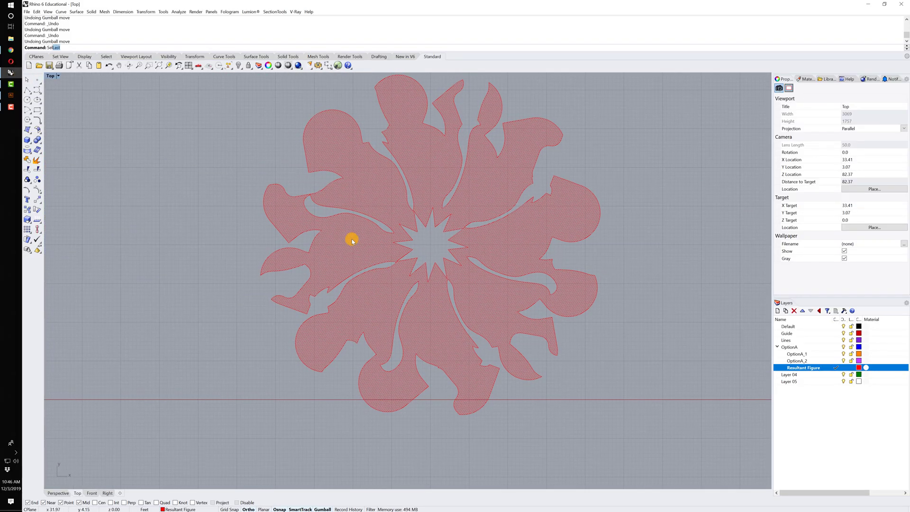
type("Hatch")
key("Return")
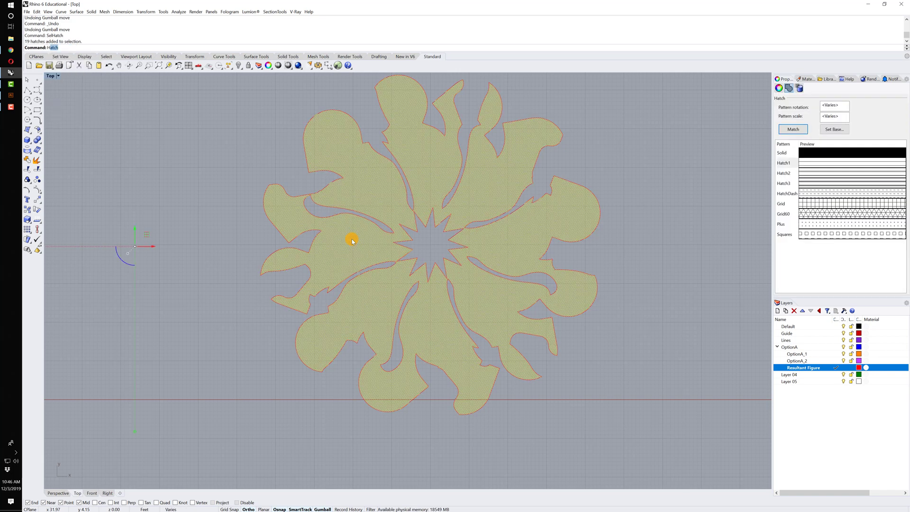
type("Hide")
key("Return")
- Select all outline curves of the resultant figure and join them with the Join command
scroll(351, 239, "down", 5)
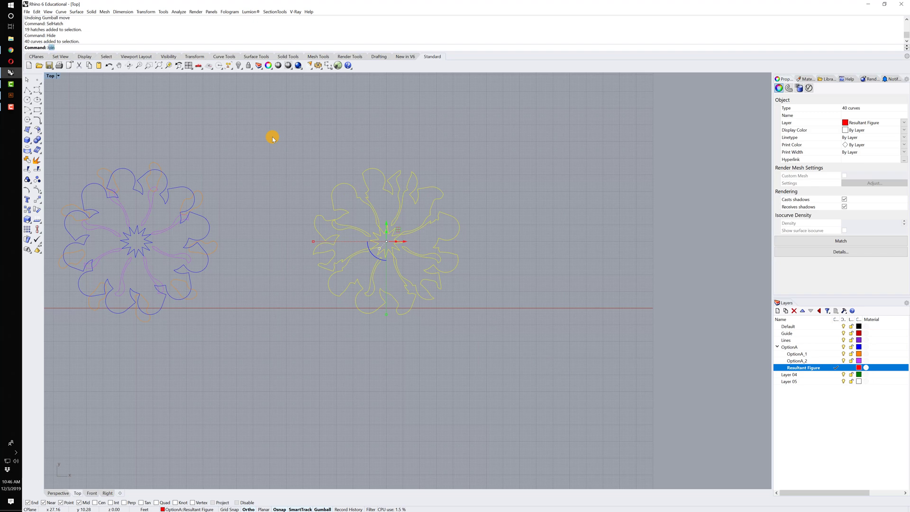
type("Join")
key("Return")
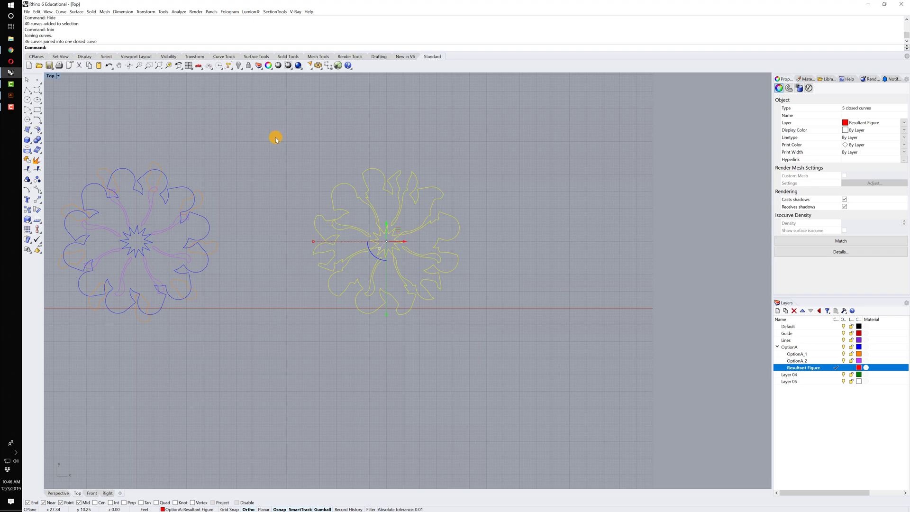
- Check the joined outline and inner curves of the resultant figure by selecting them one at a time
key("Escape")
left_click(344, 186)
scroll(351, 224, "up", 3)
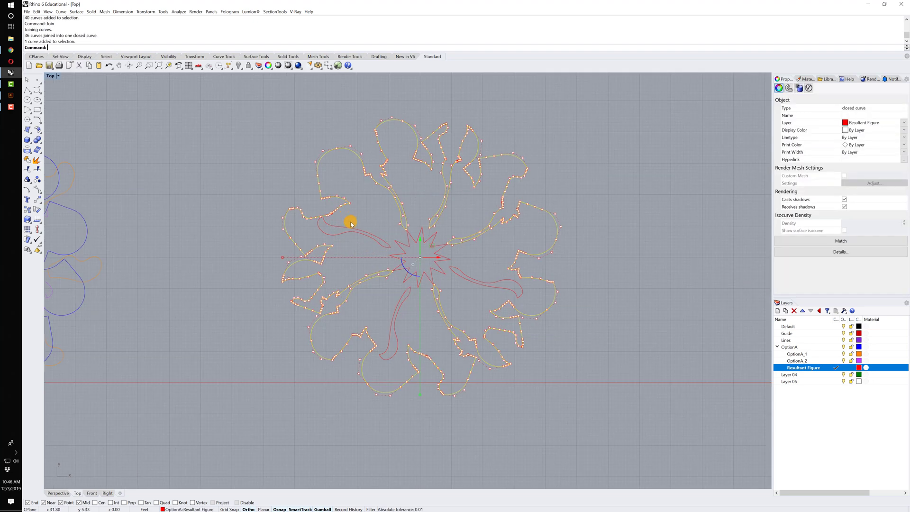
left_click(477, 283)
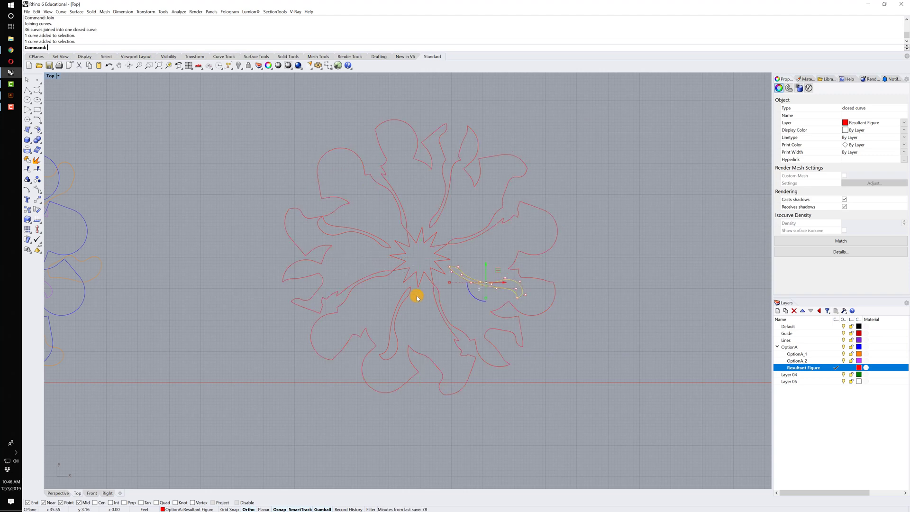
left_click(401, 302)
left_click(433, 299)
left_click(404, 301)
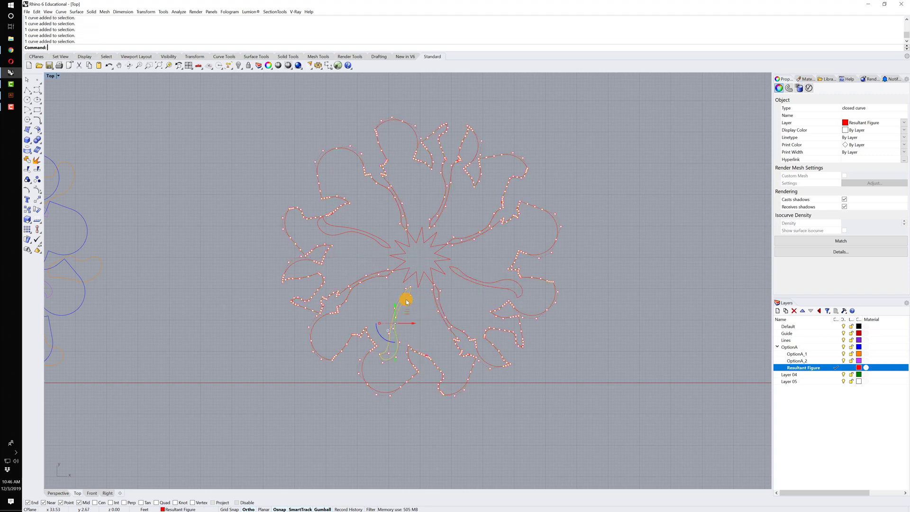
scroll(504, 241, "down", 2)
- Clear the selection and show all hidden hatches again
left_click(570, 337)
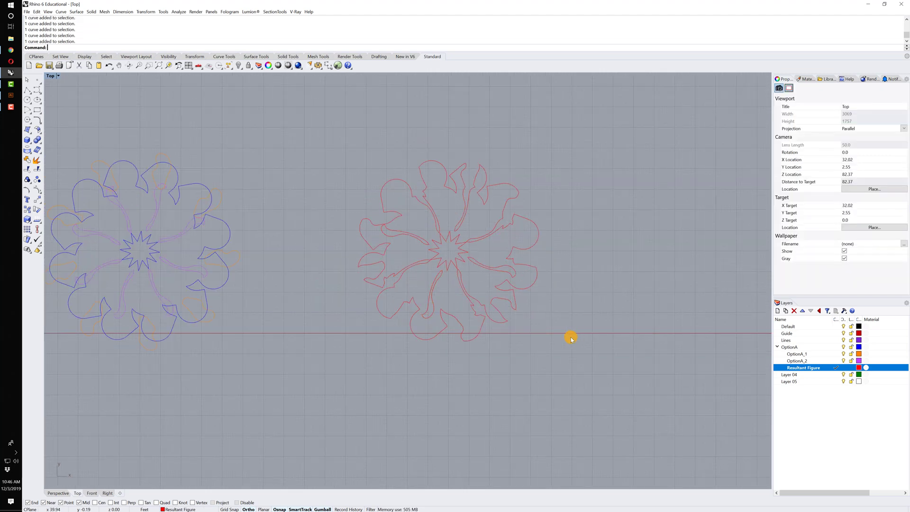
key("Return")
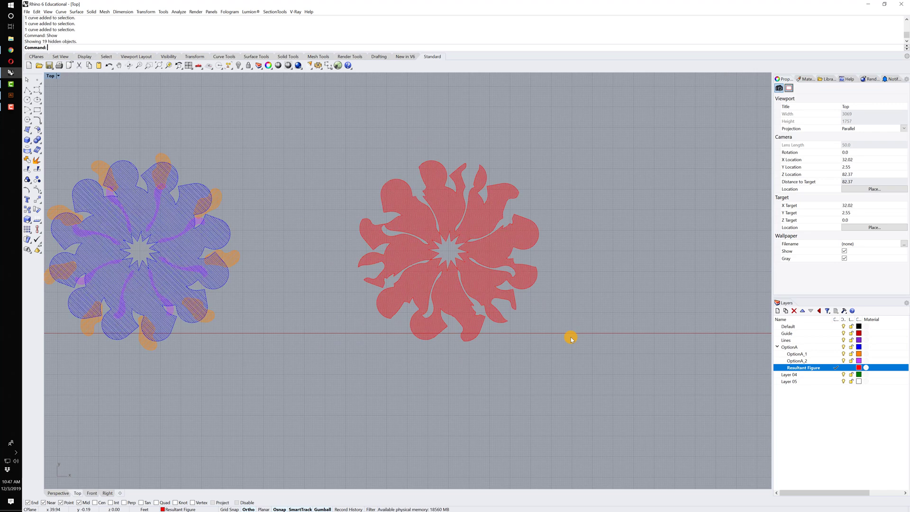
- Select the resultant figure and export it as the Illustrator file 2D Overlay Version 1_RF.ai, preserving model scale at 1 foot = 0.25 inch
scroll(571, 337, "down", 5)
left_click_drag(645, 370, 519, 222)
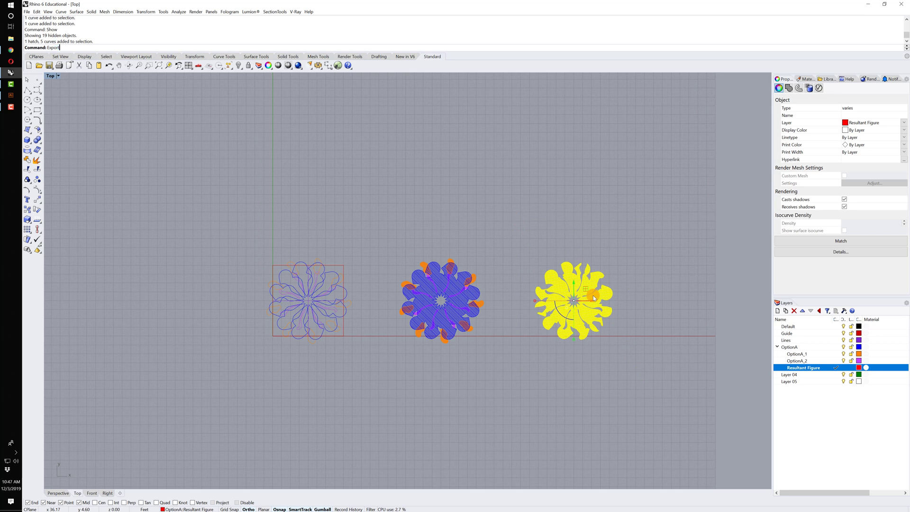
key("Return")
left_click(154, 85)
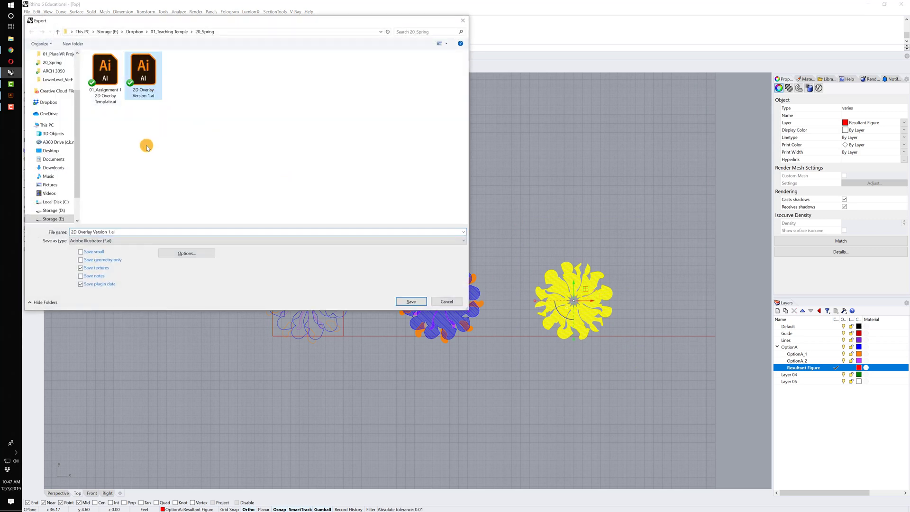
left_click(115, 231)
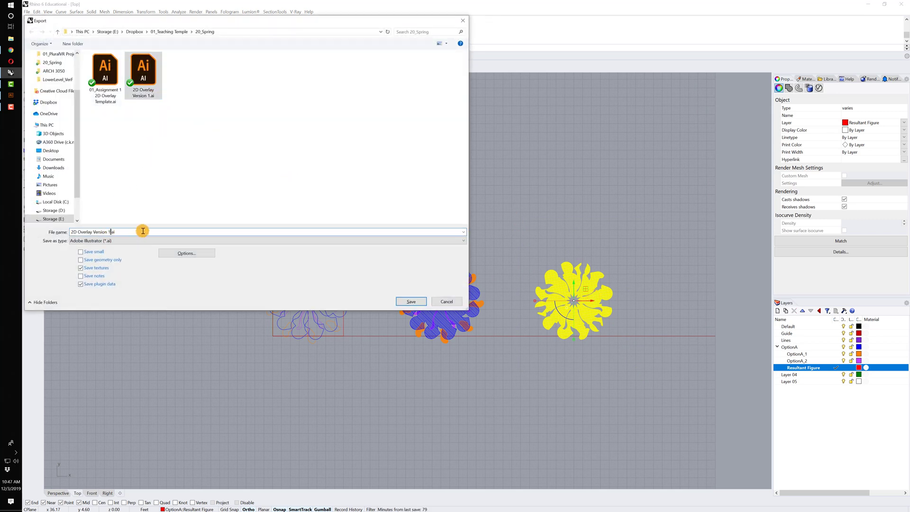
type("_RF")
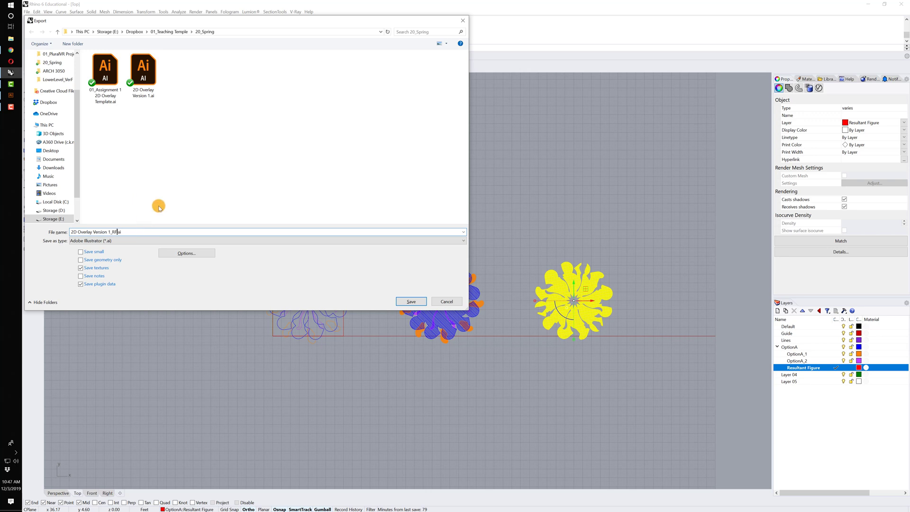
left_click(103, 232)
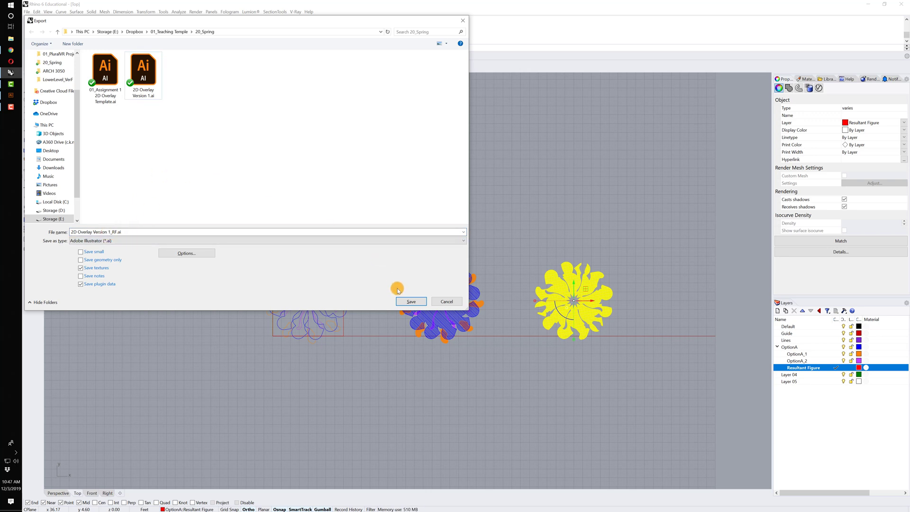
left_click(408, 301)
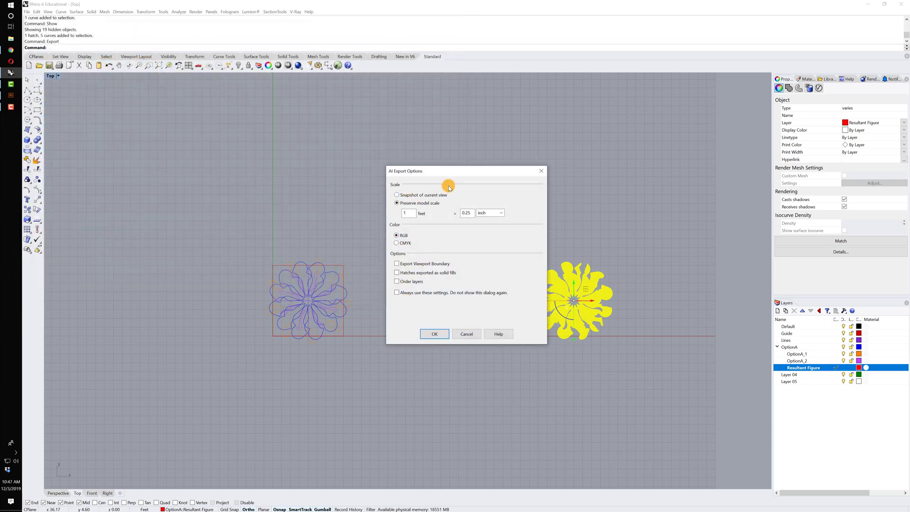
left_click(435, 334)
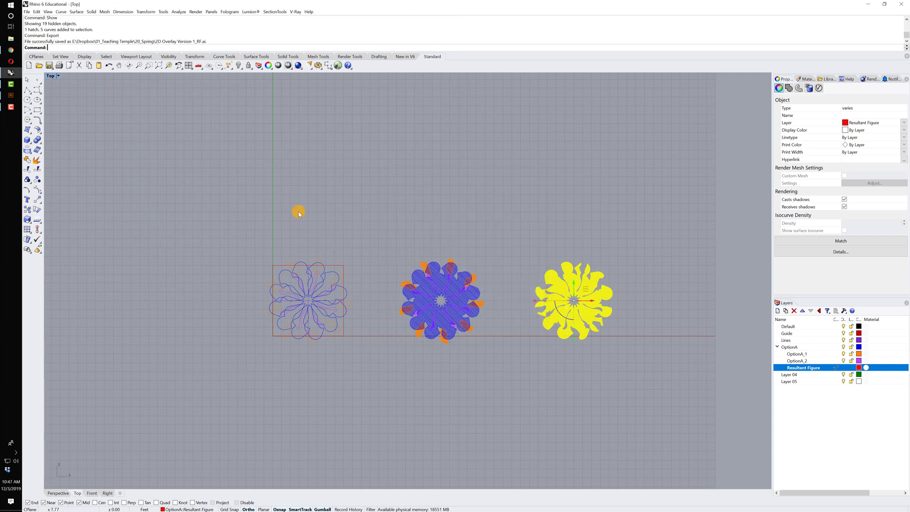
- Switch to Illustrator and open the exported 2D Overlay Version 1_RF.ai
left_click(8, 96)
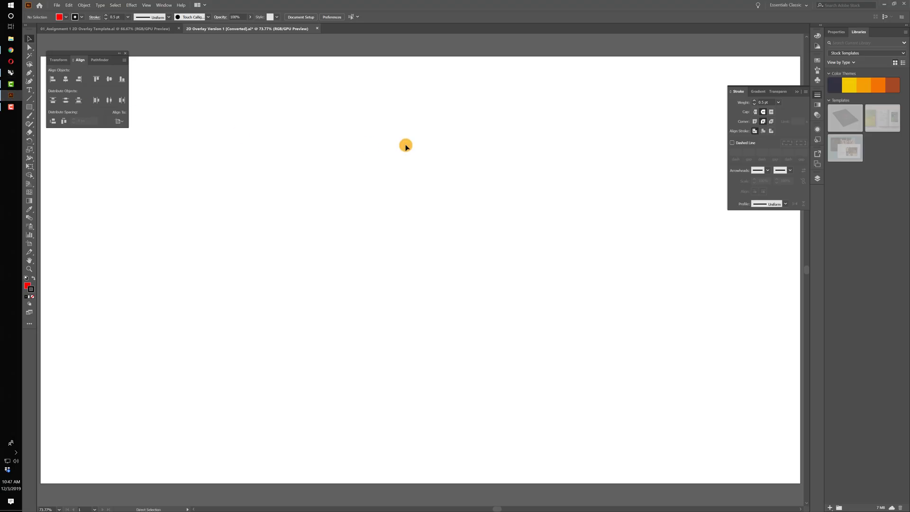
key("ctrl+o")
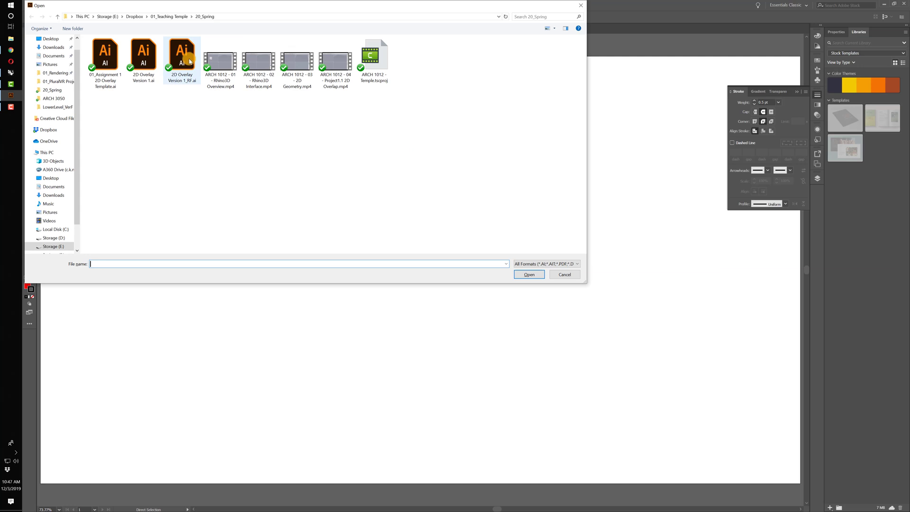
double_click(189, 61)
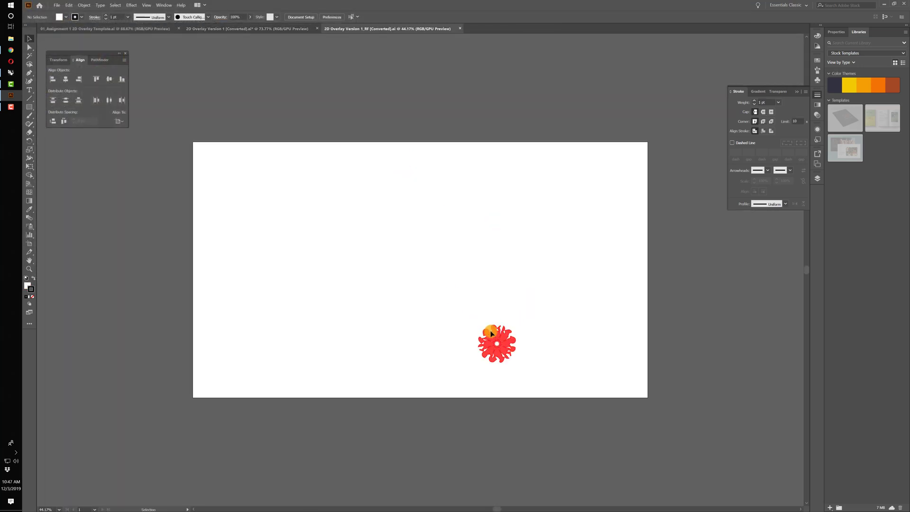
- Set the stroke colour of the entire resultant figure, hatch and outlines included, to black
key("ctrl+1")
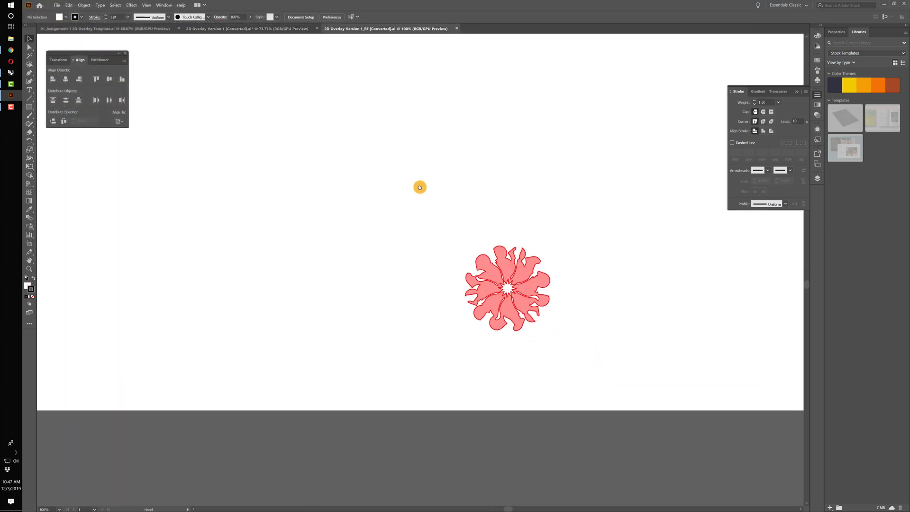
key("ctrl+a")
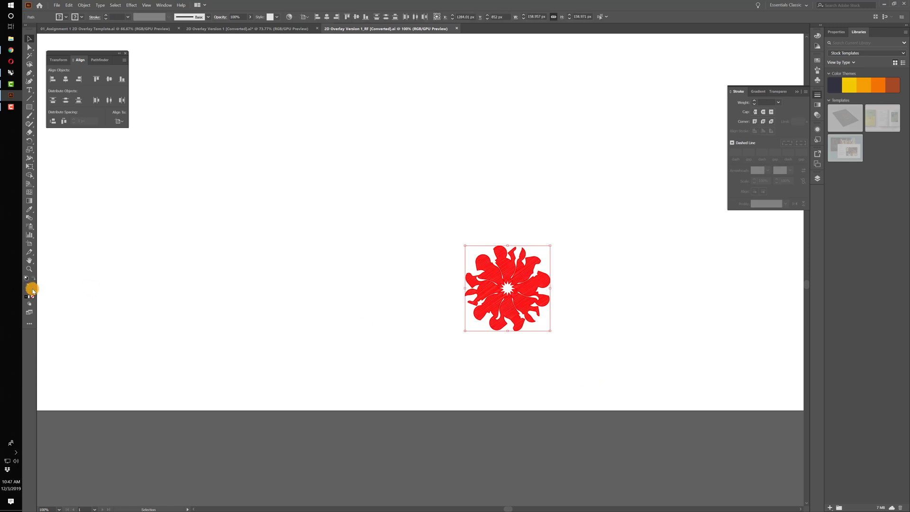
double_click(34, 290)
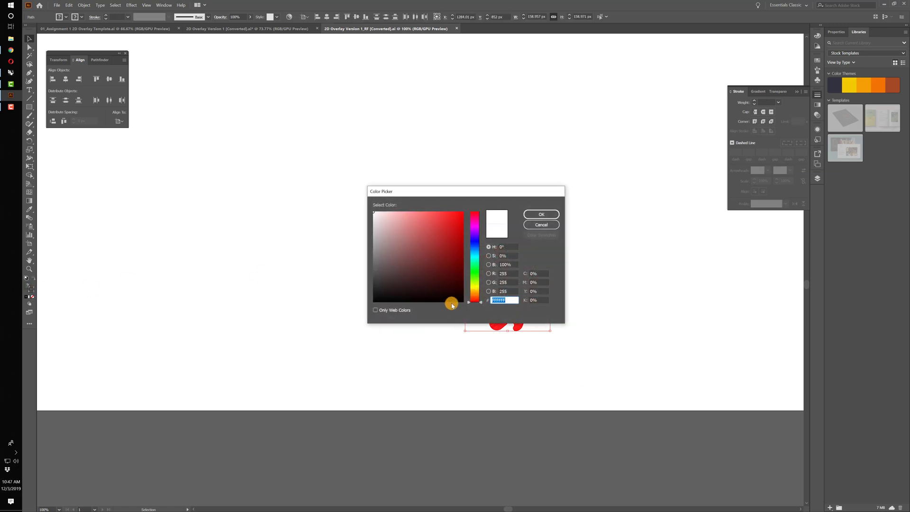
left_click_drag(450, 284, 463, 307)
left_click(545, 214)
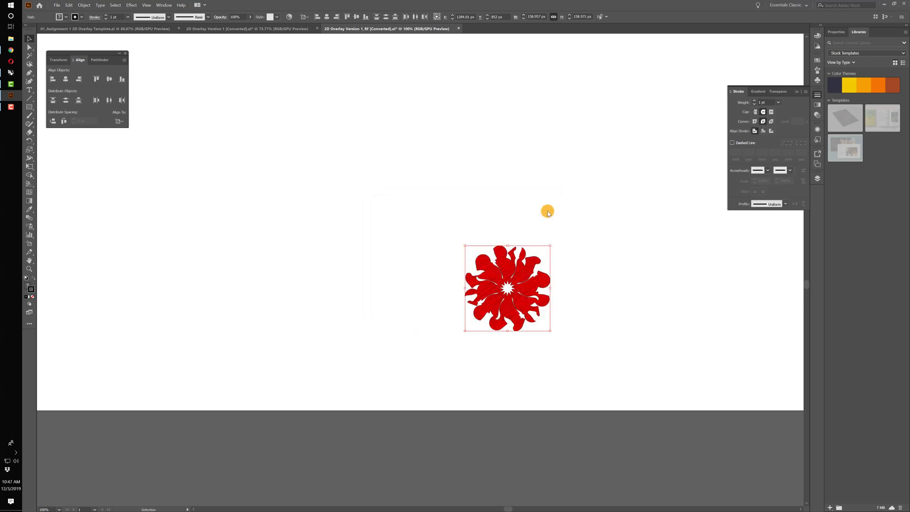
left_click(819, 37)
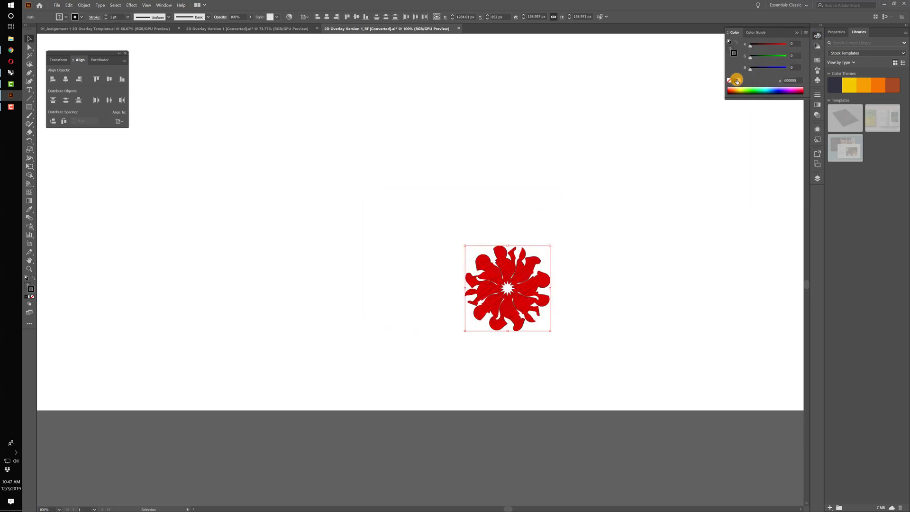
left_click(726, 150)
- Set the stroke weight of the entire resultant figure to 0.25 pt
left_click(817, 95)
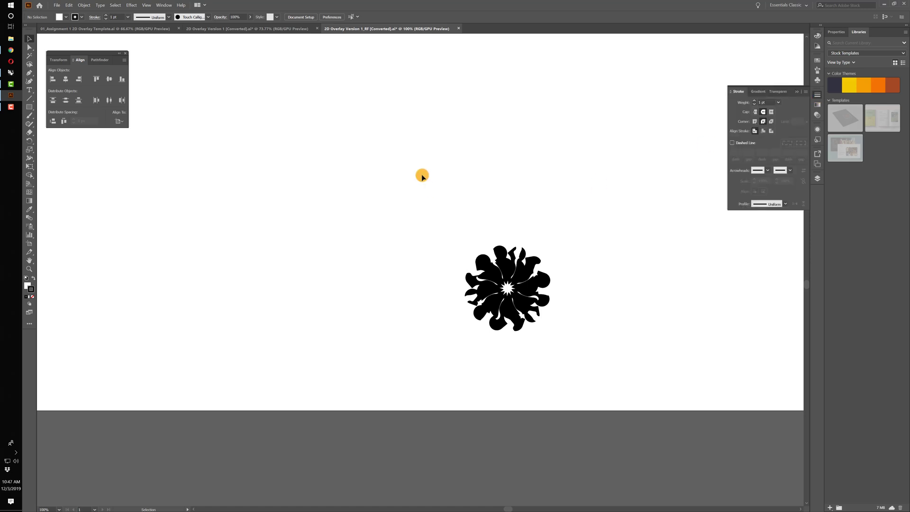
left_click_drag(413, 167, 631, 389)
left_click(742, 100)
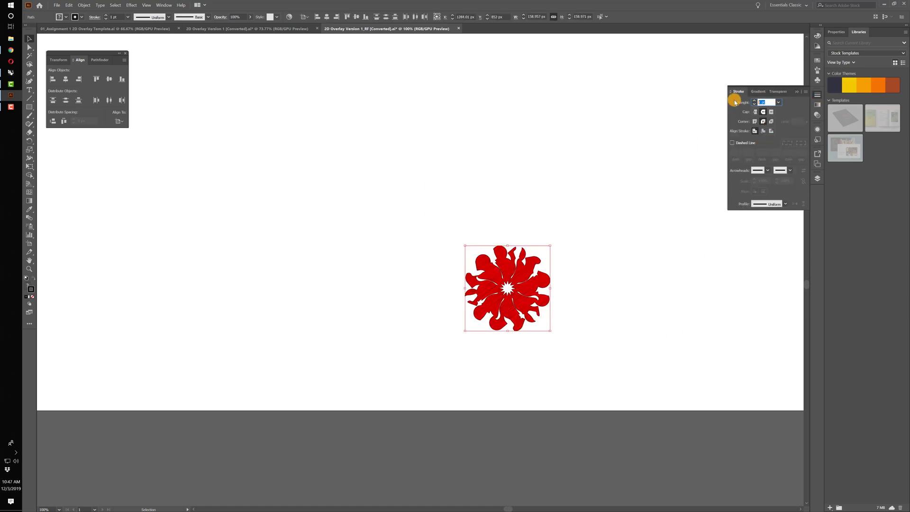
type(".25")
key("Return")
left_click(614, 242)
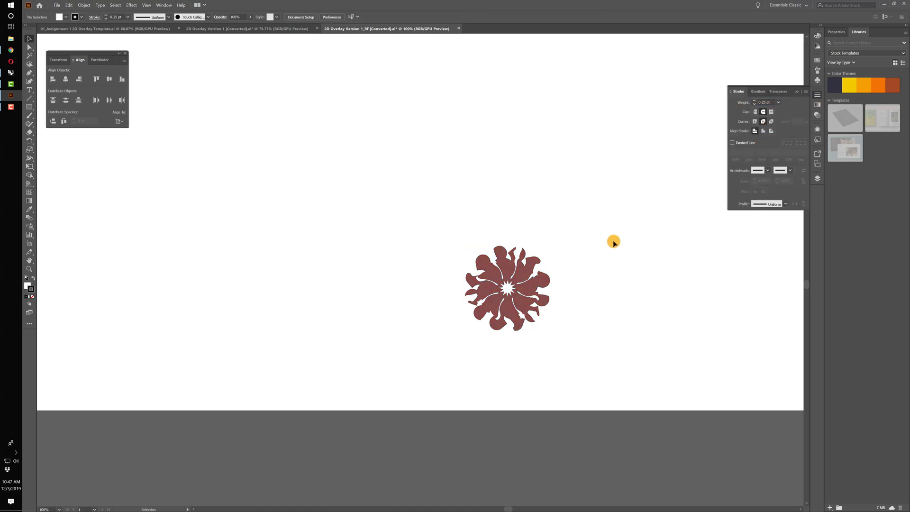
- Set the stroke weight of the figure's outer outline to 0.5 pt
key("ctrl+equal")
key("ctrl+equal")
key("ctrl+equal")
key("ctrl+equal")
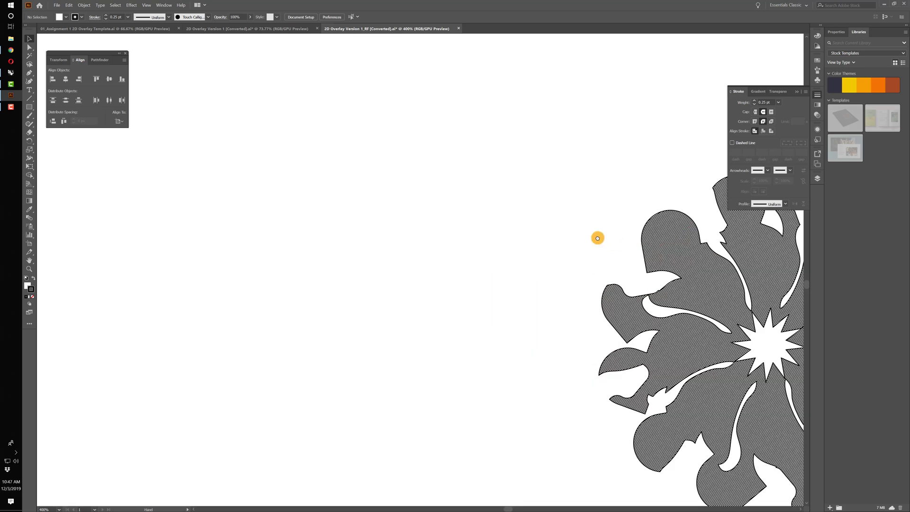
left_click_drag(597, 236, 332, 177)
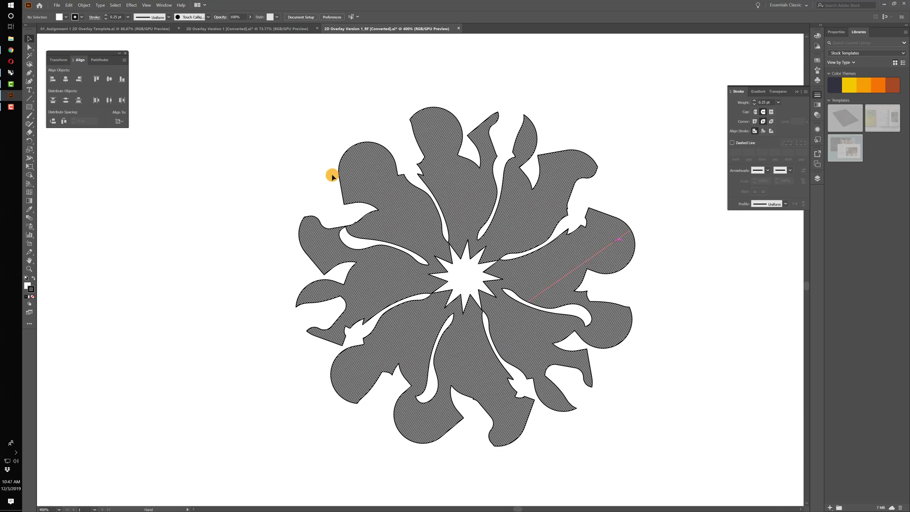
left_click(359, 144)
left_click(764, 102)
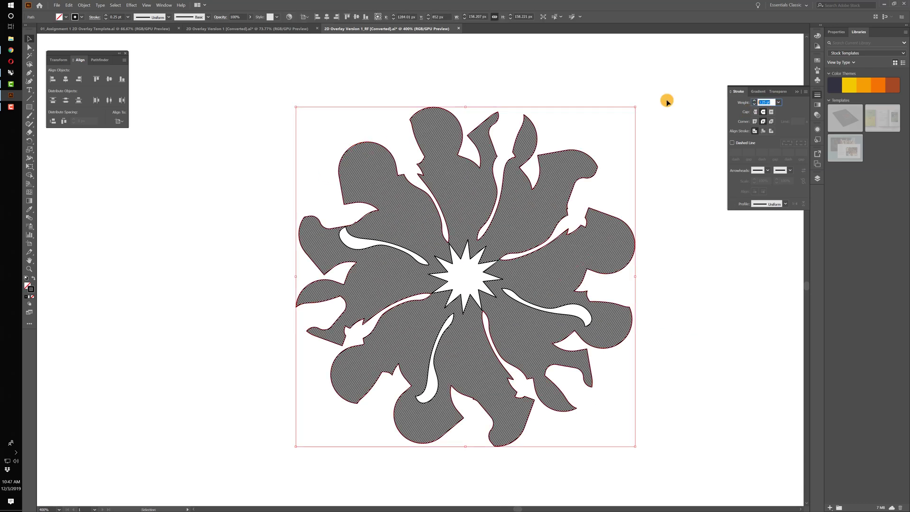
type("0.5")
key("Return")
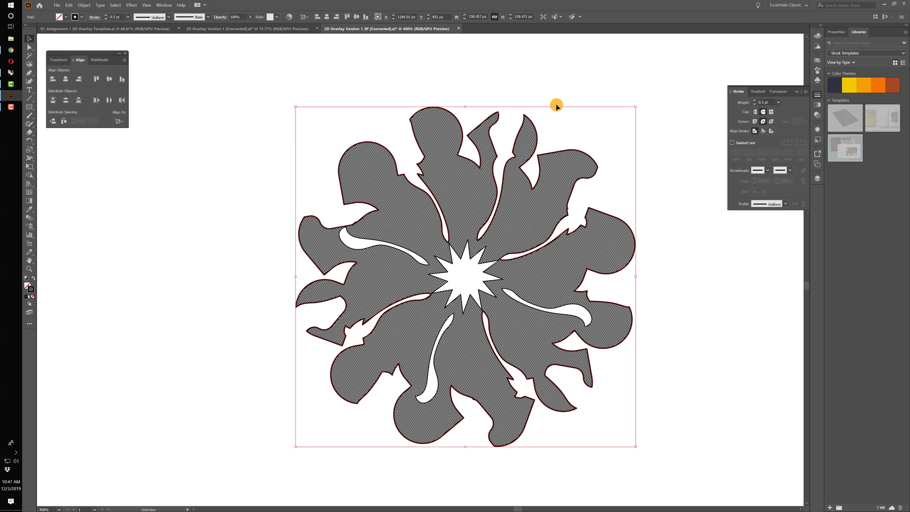
left_click(555, 104)
- Select the central star and the enclosed inner petal outlines and set their stroke weight to 0.5 pt
left_click(452, 265)
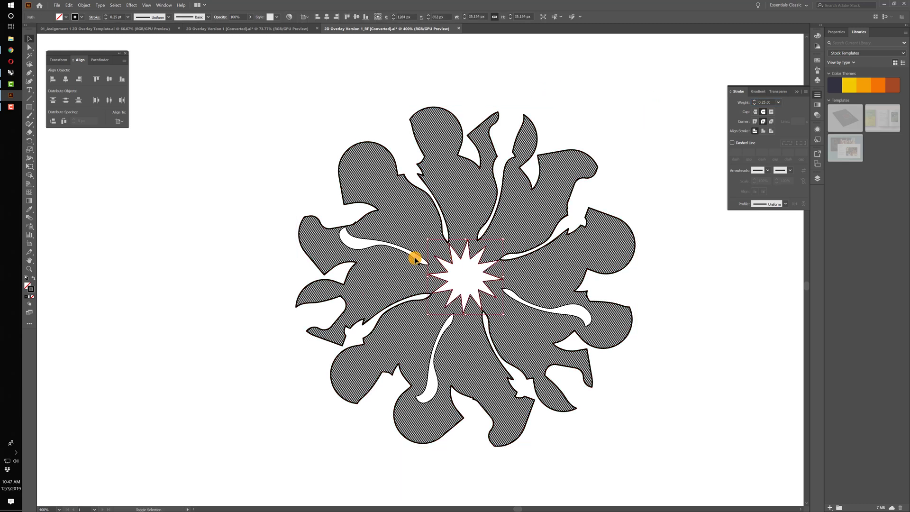
left_click(413, 259, "shift")
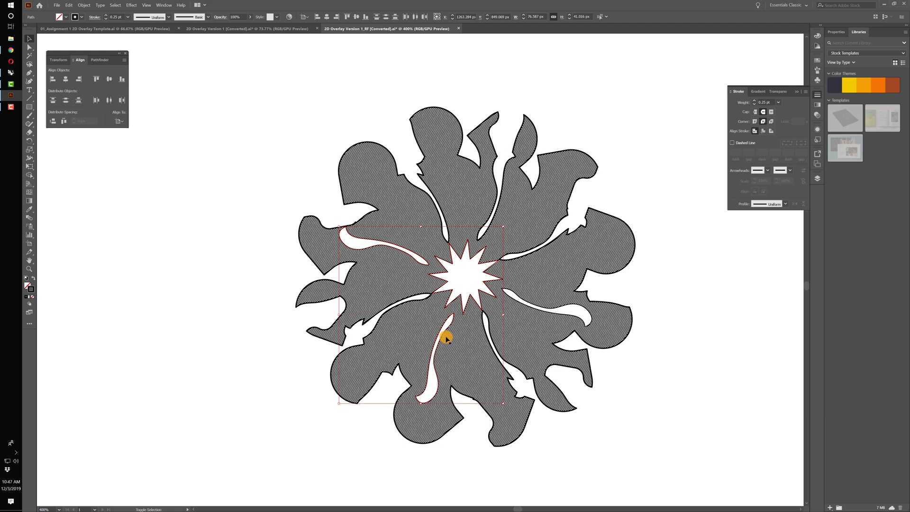
left_click(773, 100)
type(".5")
key("Return")
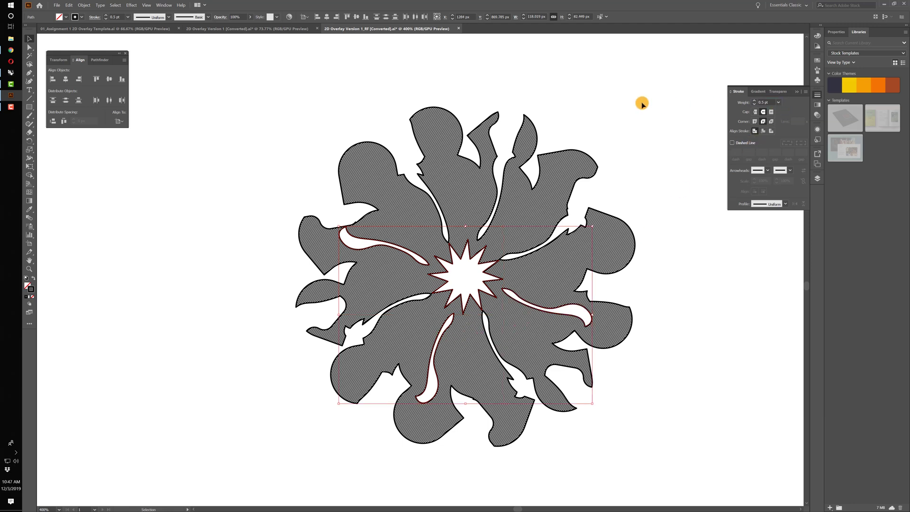
left_click(615, 95)
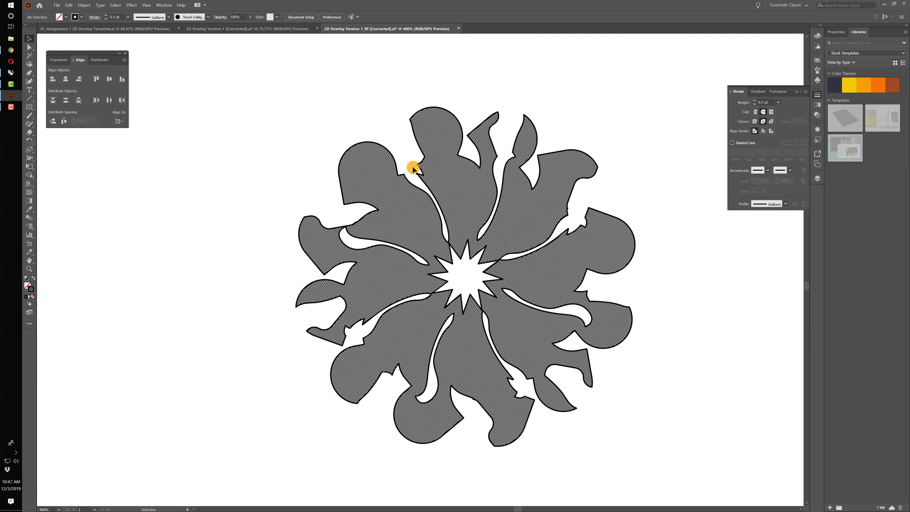
- Select and copy the complete resultant figure, and switch to the 2D Overlay Version 1 document
left_click_drag(711, 468, 217, 59)
key("a")
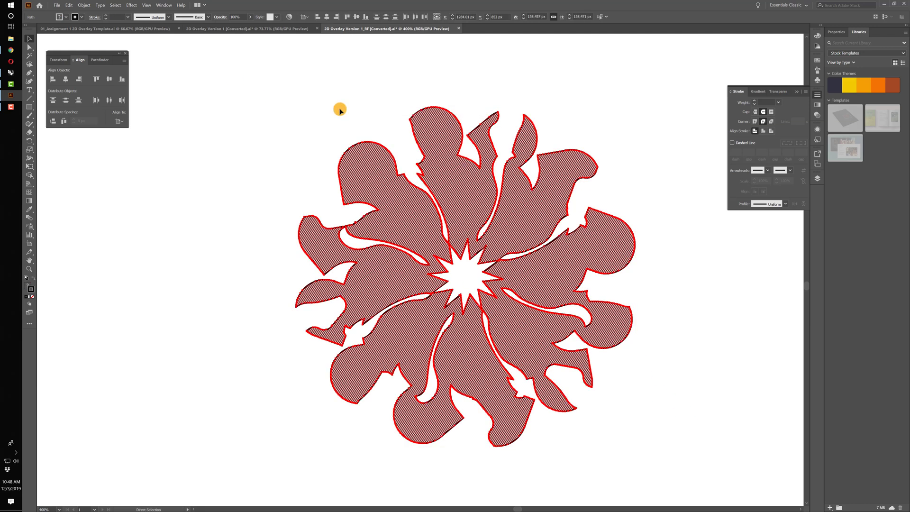
key("v")
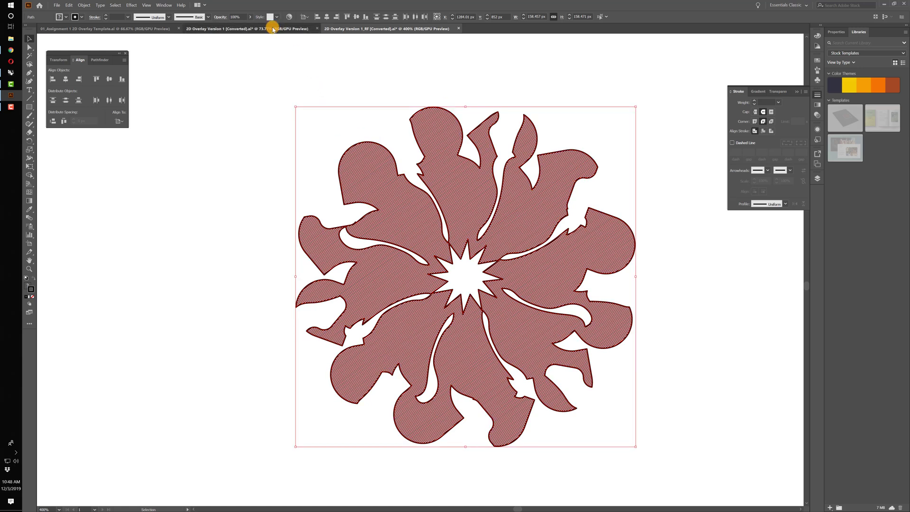
left_click(270, 28)
- Show all hidden layers and paste the copied figure in place on the Resultant Figure layer
left_click(817, 178)
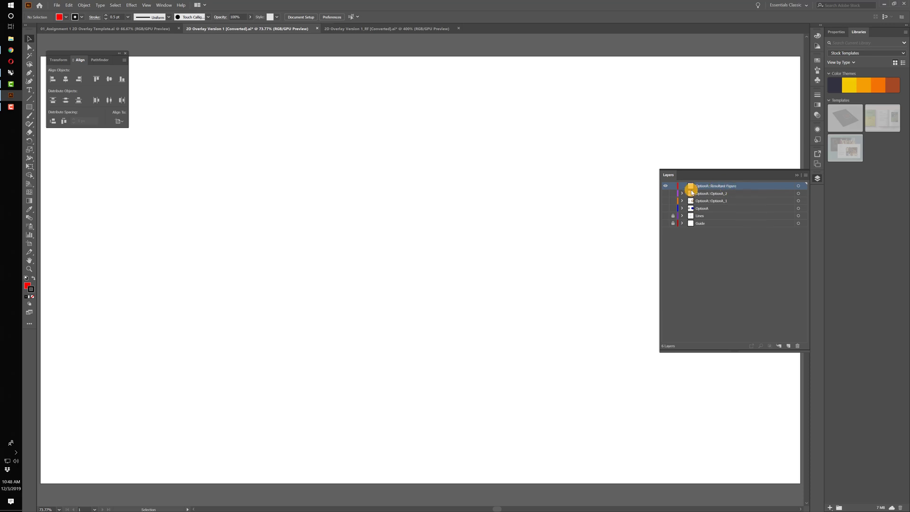
left_click_drag(667, 195, 670, 224)
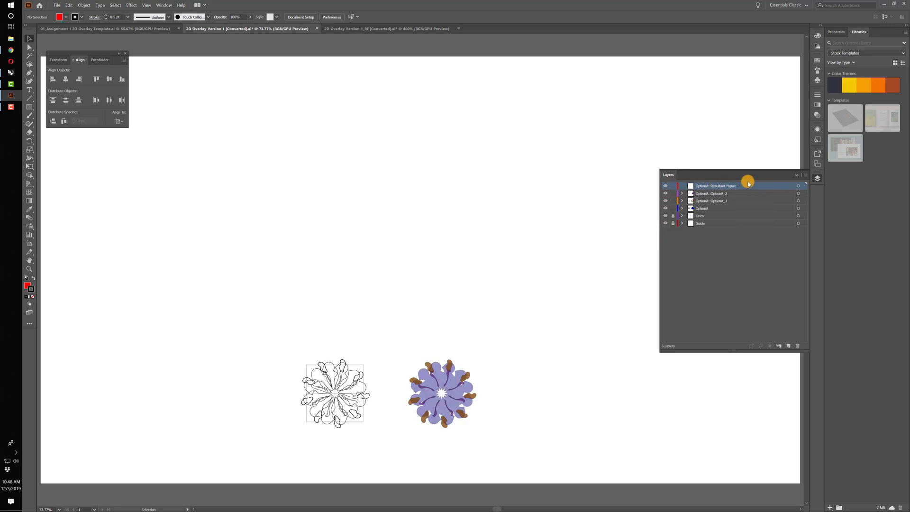
left_click(70, 6)
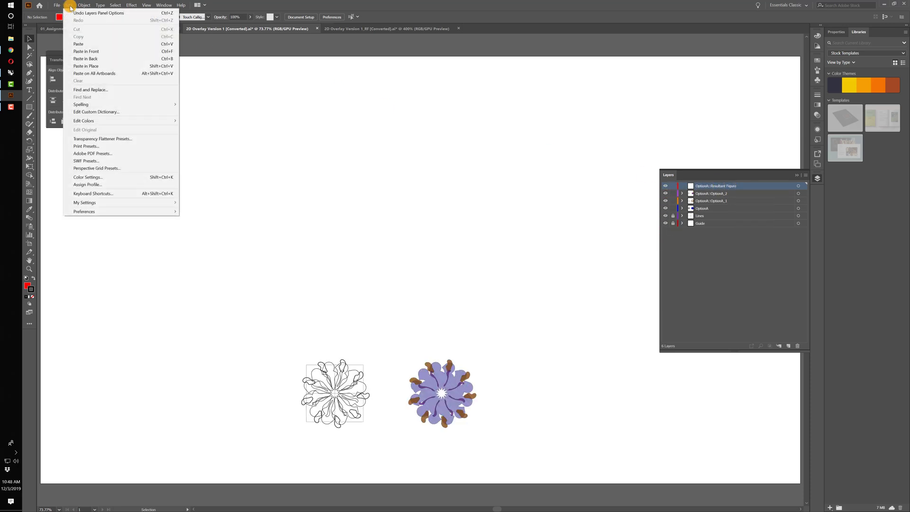
left_click(102, 67)
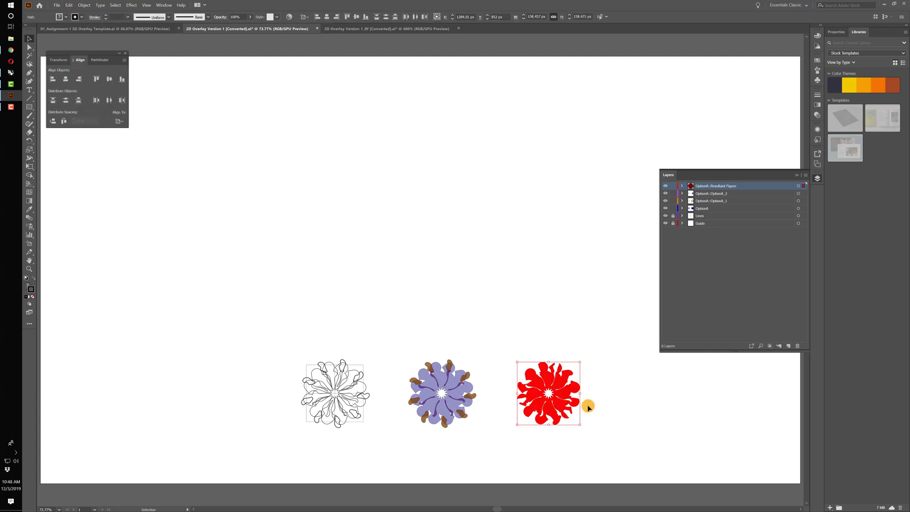
left_click(589, 338)
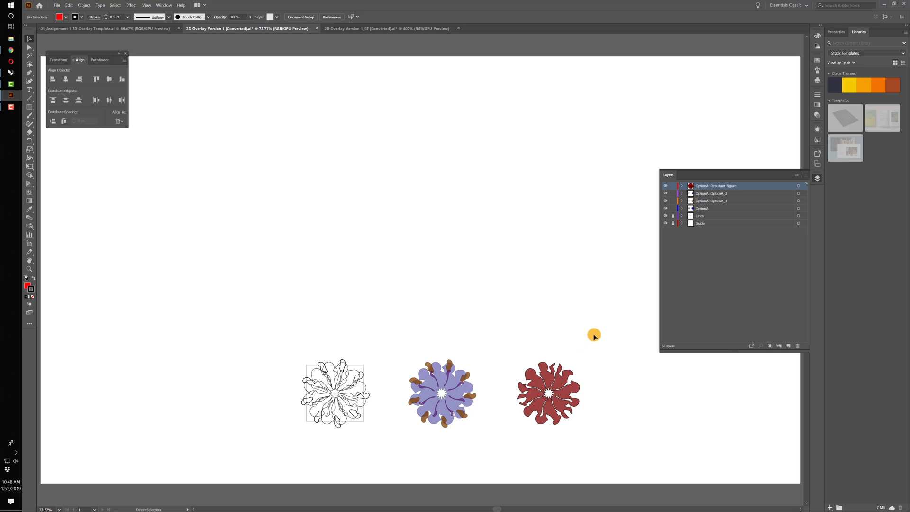
scroll(594, 335, "up", 5, "alt")
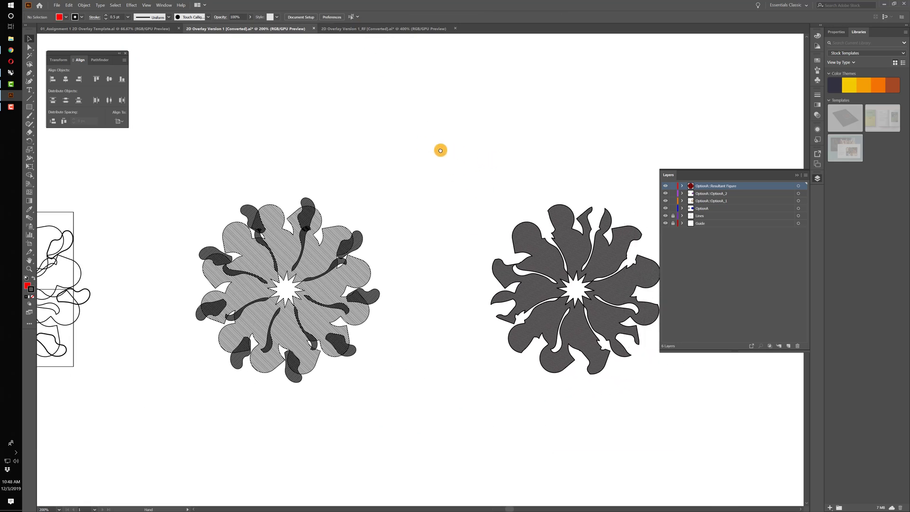
left_click_drag(440, 150, 523, 145)
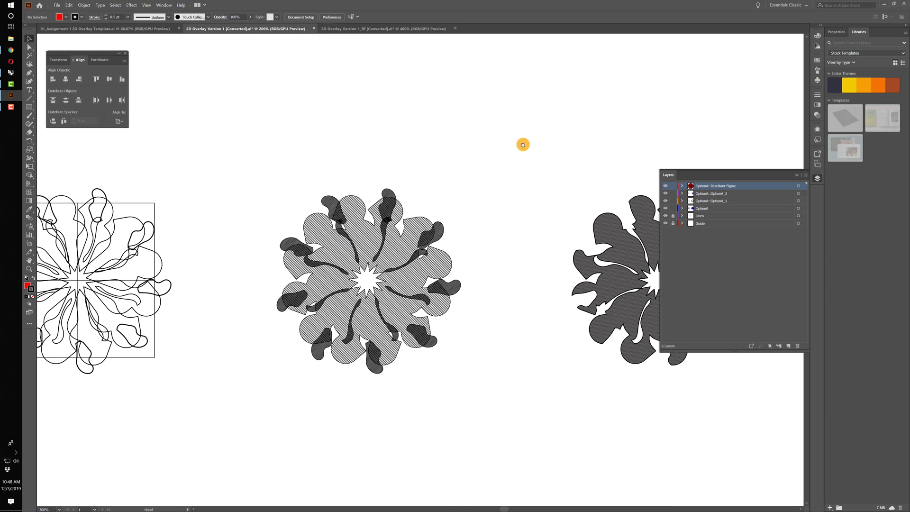
- Save the separate resultant figure document as 2D Overlay Version 1_RF.ai, replacing the existing file, and close it
scroll(523, 144, "down", 1, "alt")
left_click_drag(451, 126, 477, 122)
left_click(88, 28)
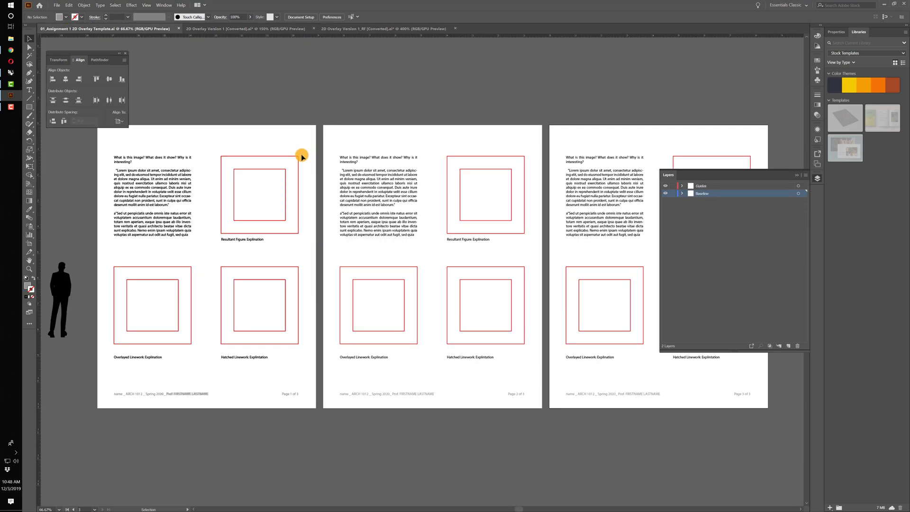
left_click(387, 28)
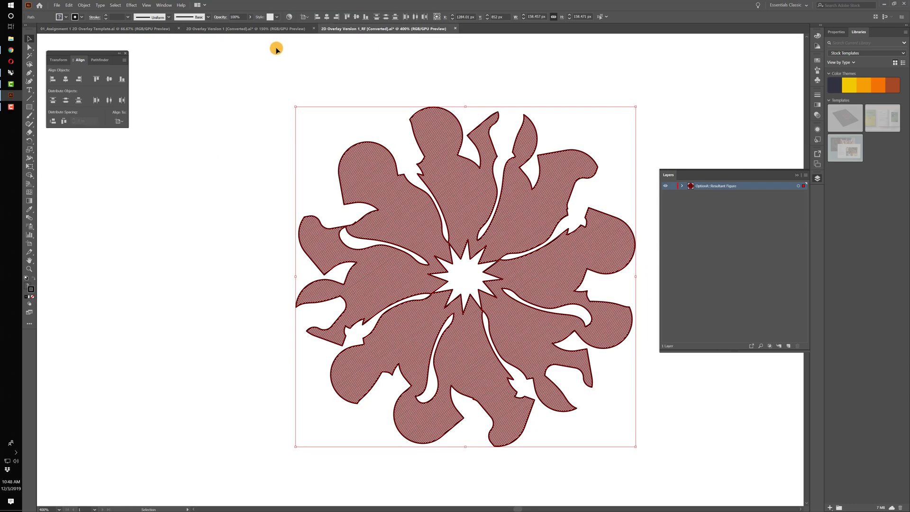
left_click(455, 29)
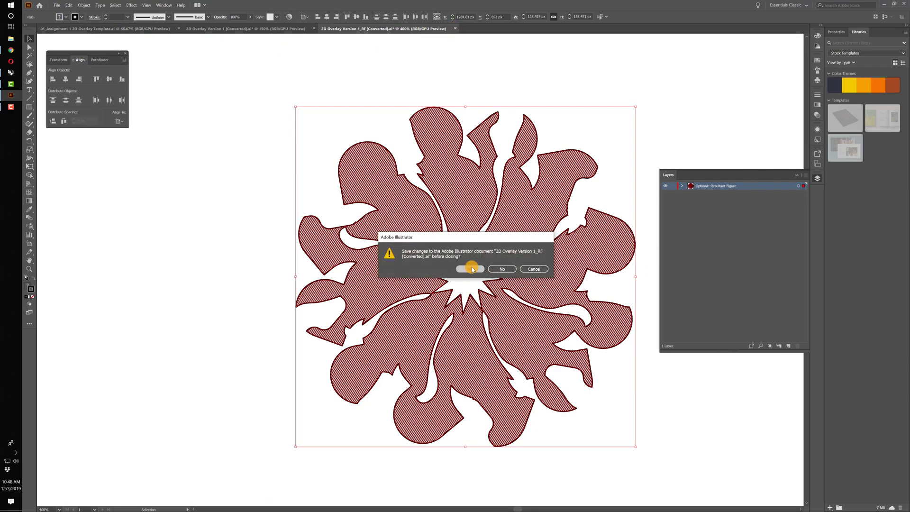
left_click(471, 269)
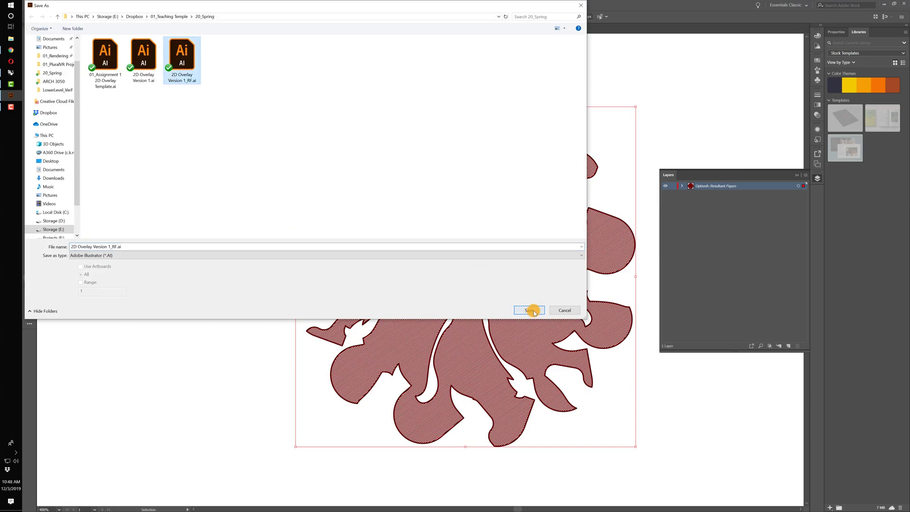
left_click(531, 310)
left_click(487, 287)
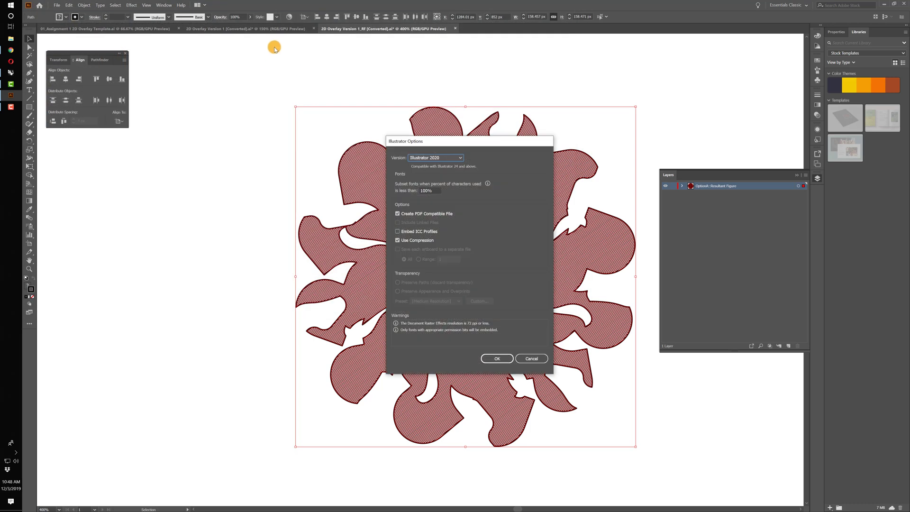
left_click(494, 359)
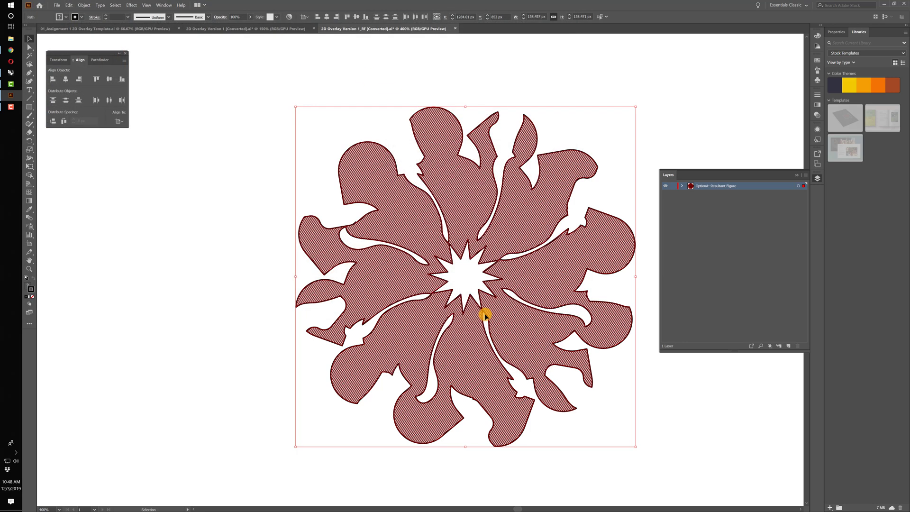
key("ctrl+w")
- Save the combined three-drawing document over the existing 2D Overlay Version 1.ai in the 20_Spring folder
left_click(266, 30)
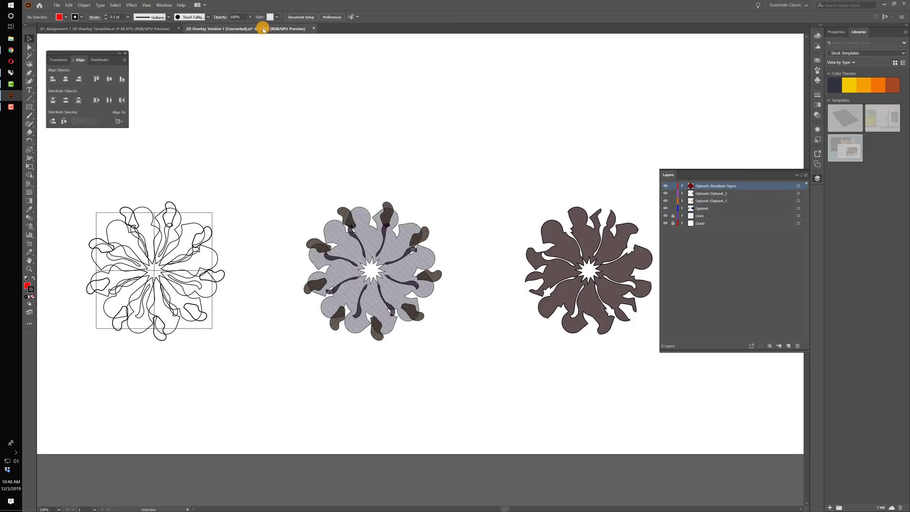
left_click(57, 6)
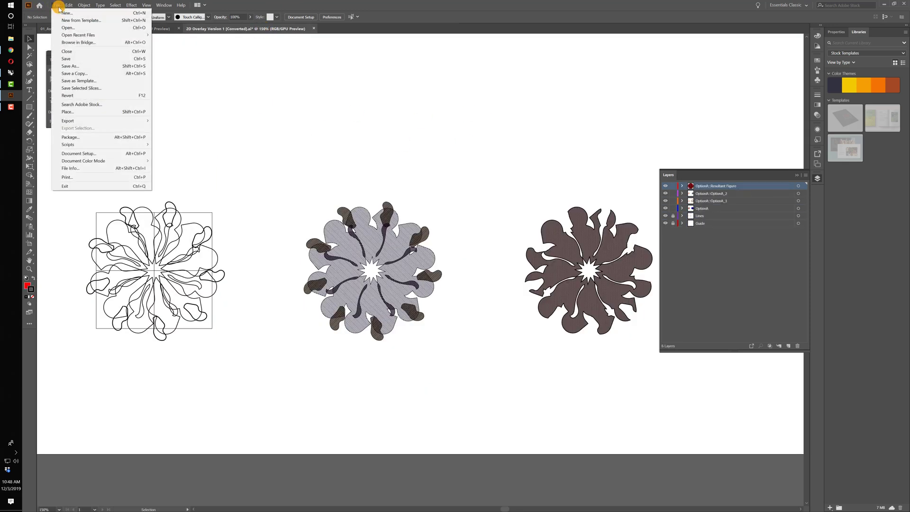
left_click(71, 61)
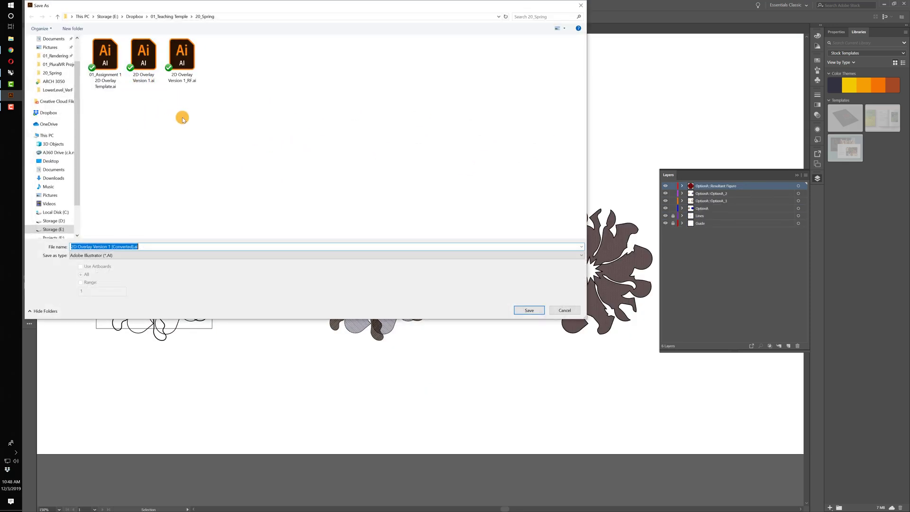
left_click(139, 84)
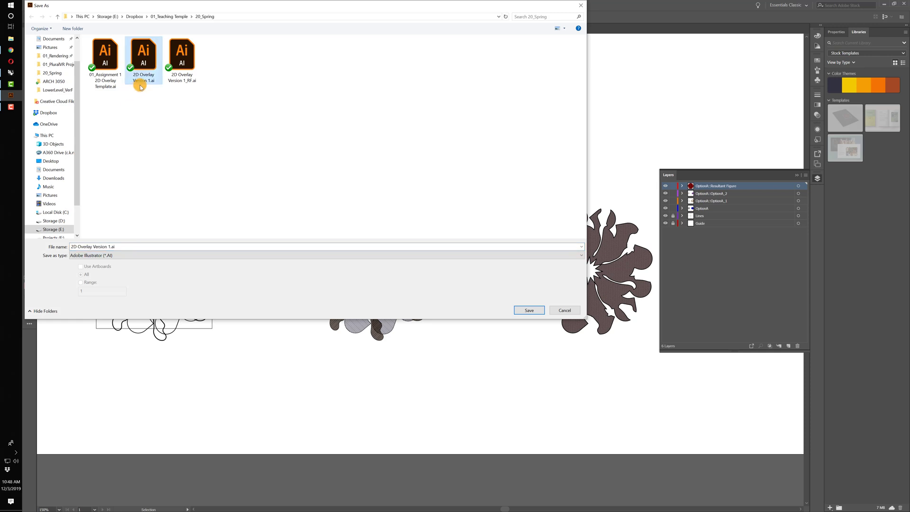
left_click(529, 310)
left_click(486, 286)
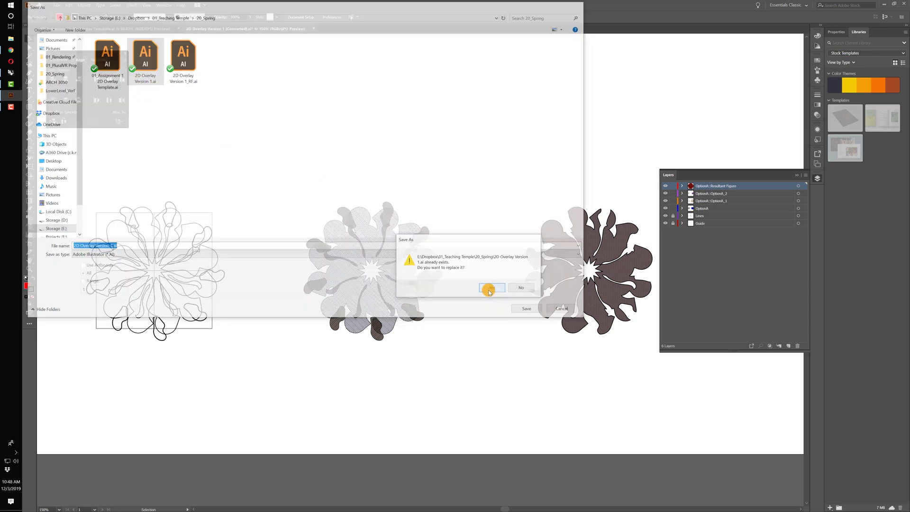
left_click(496, 356)
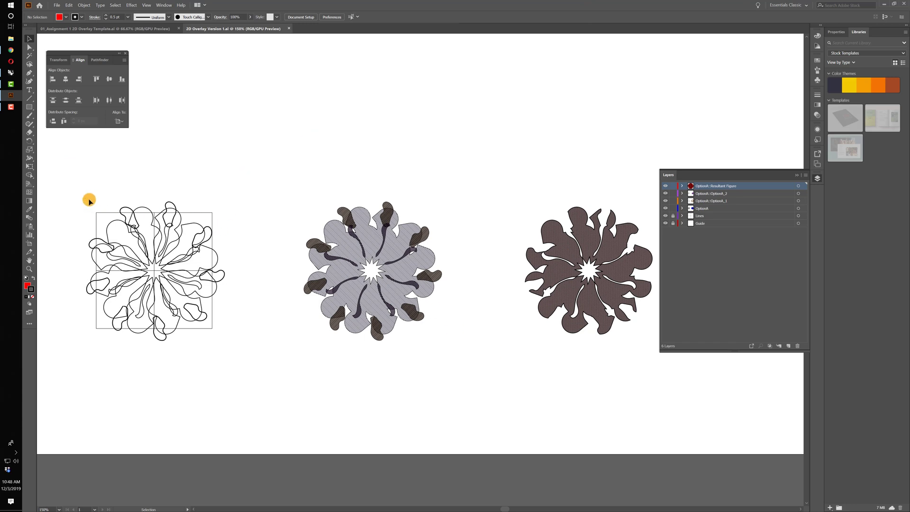
- Select and copy the overlaid linework drawing without its square frame, and switch to the 01_Assignment 1 2D Overlay Template document
left_click_drag(78, 170, 677, 378)
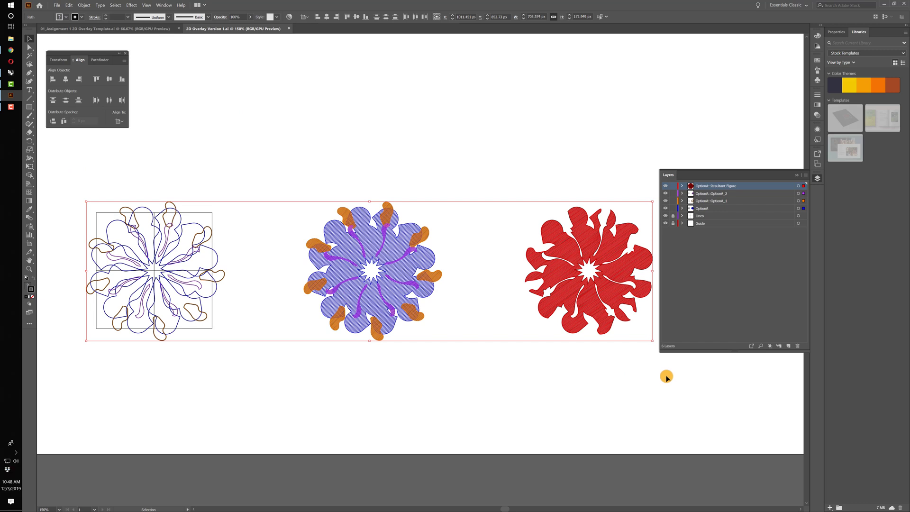
left_click_drag(265, 186, 72, 363)
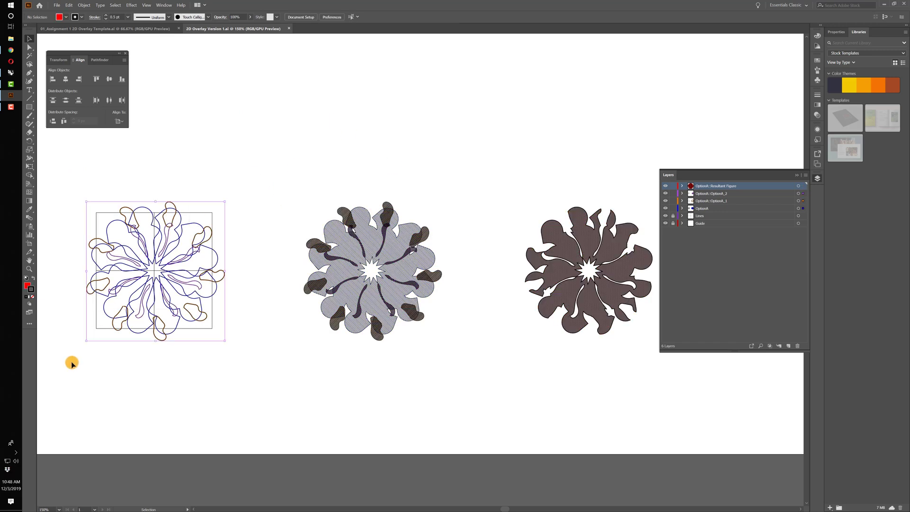
key("a")
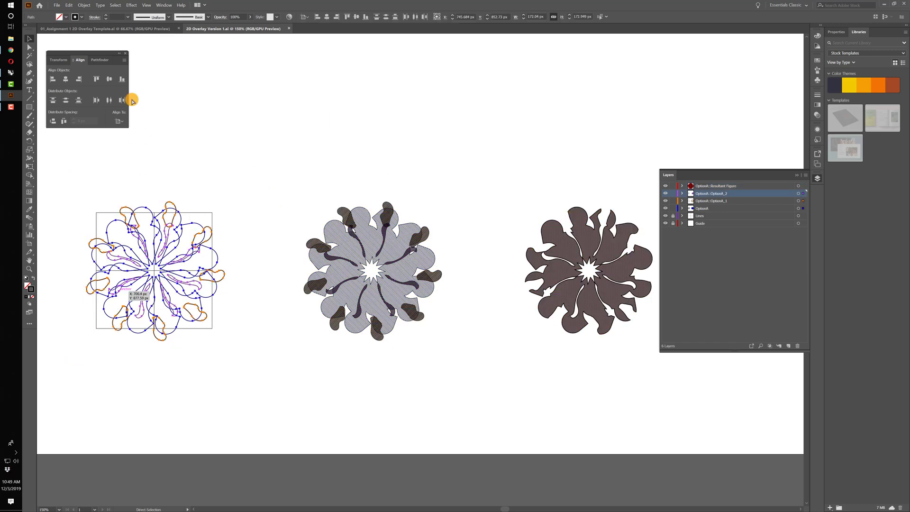
key("v")
left_click(120, 28)
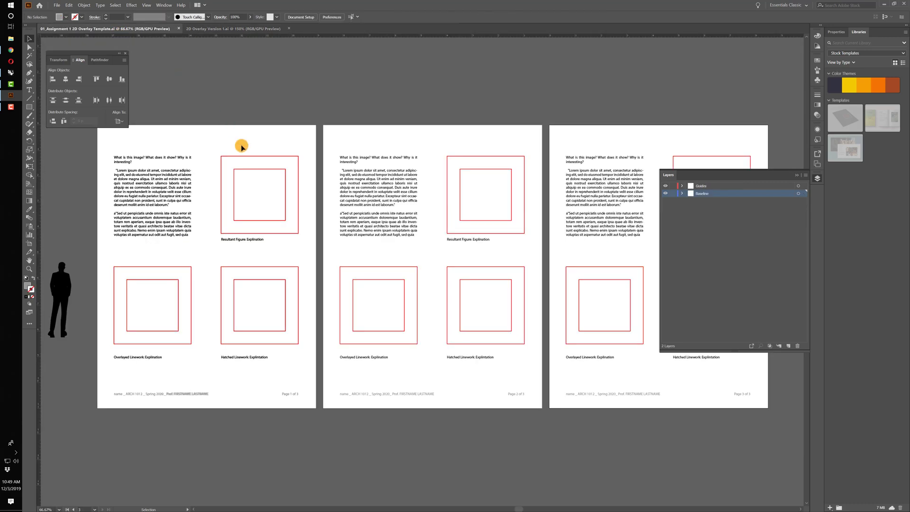
- Correct the misspelled word to "Explanation" in the Overlayed Linework, Hatched Linework and Resultant Figure captions
left_click_drag(172, 250, 367, 193)
key("ctrl+plus")
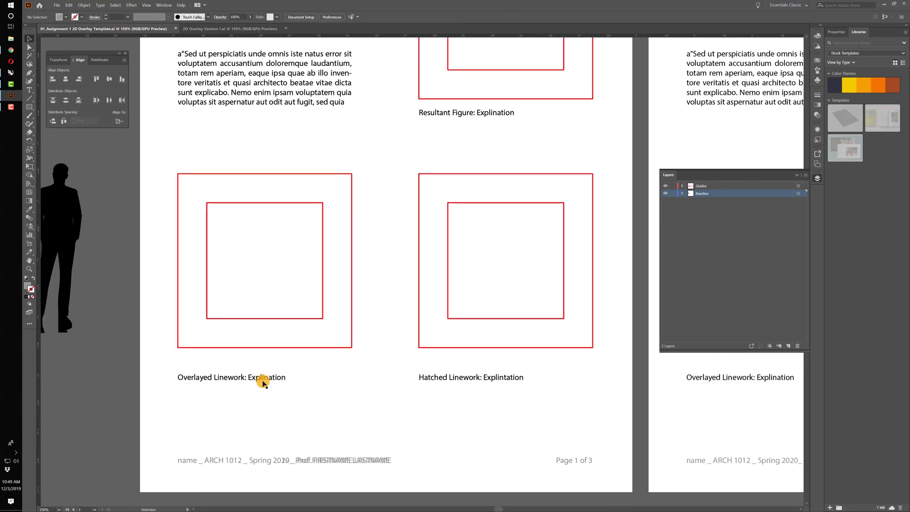
left_click(251, 379)
double_click(251, 379)
double_click(260, 377)
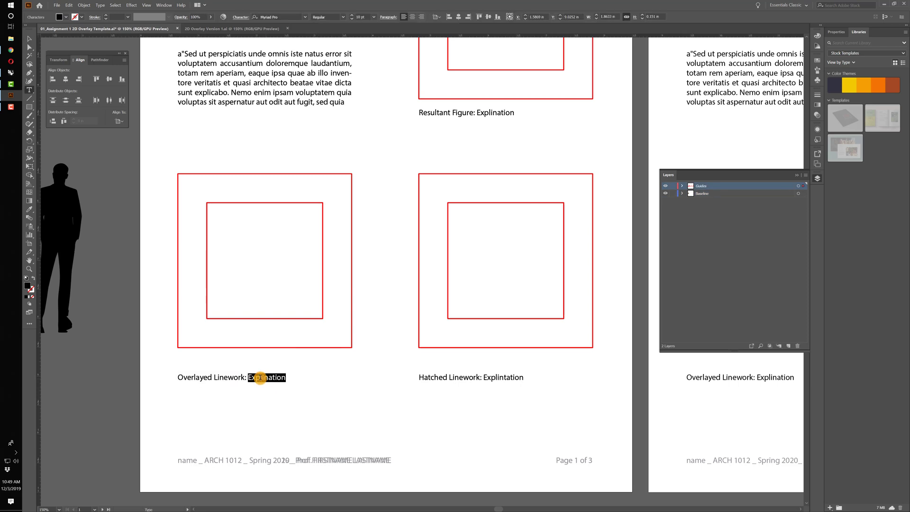
left_click(256, 378)
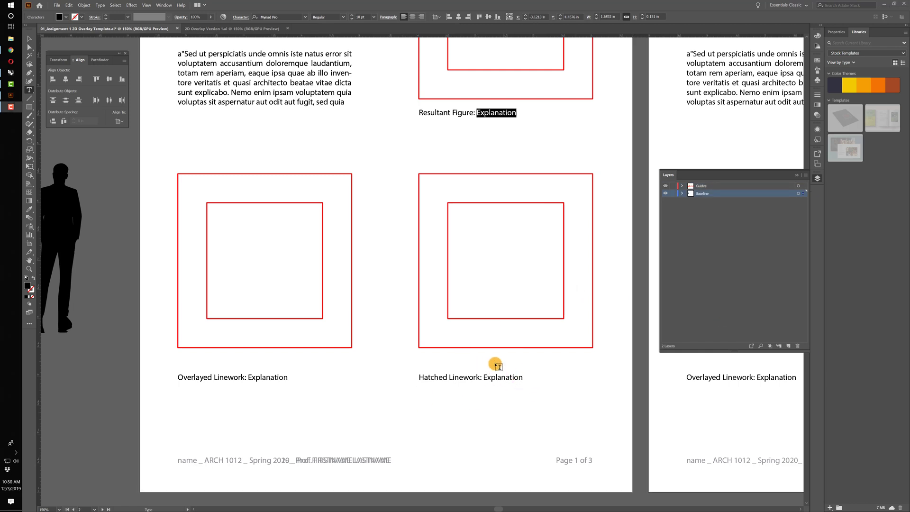
left_click(29, 38)
left_click(327, 145)
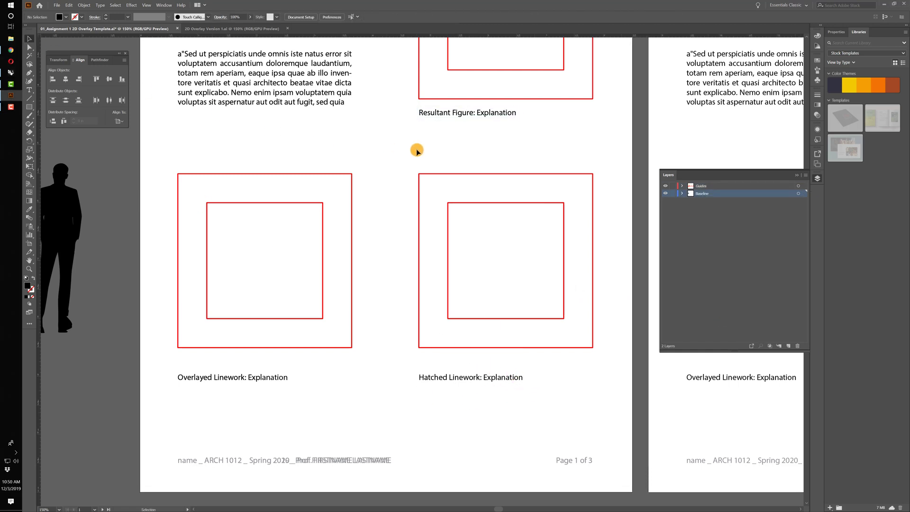
- Create a layer named Linework Overlay Ver1 above Guides, lock the Guides and Baseline layers, and make the new layer active
left_click(714, 184)
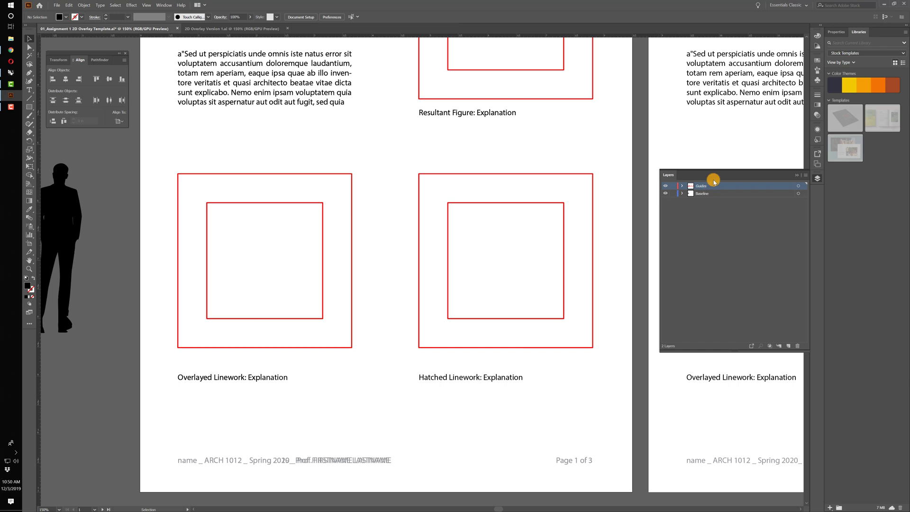
left_click(790, 346)
double_click(711, 186)
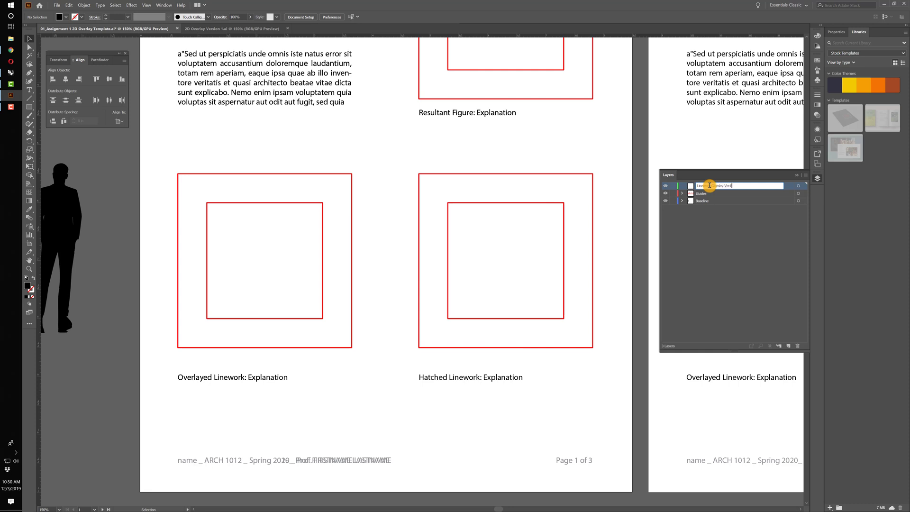
left_click(727, 247)
left_click(672, 201)
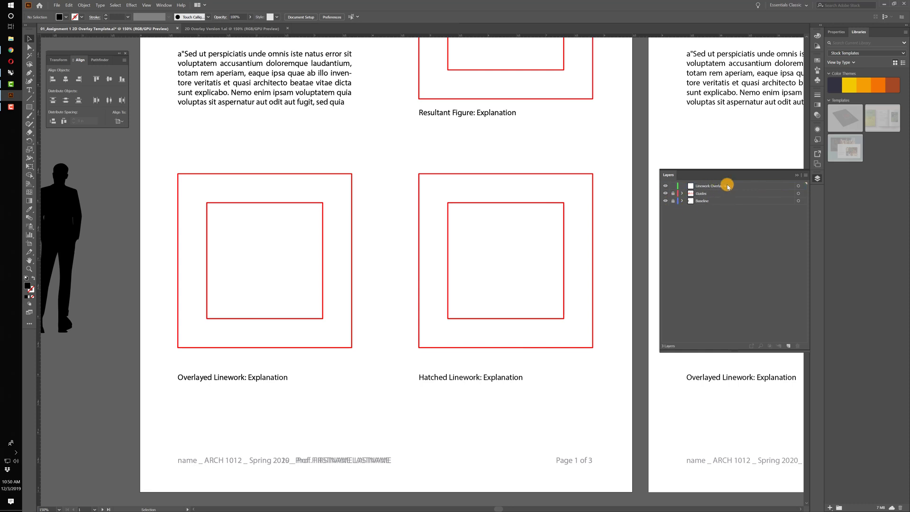
left_click(764, 187)
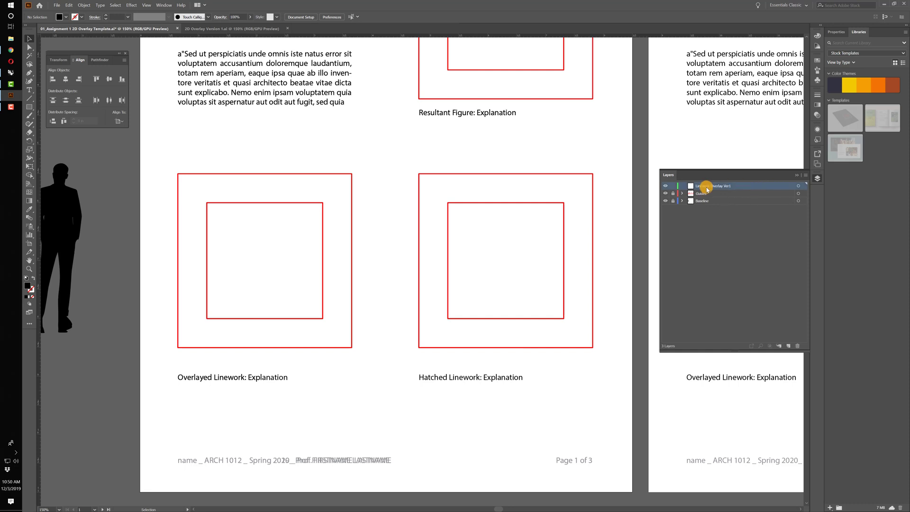
- Paste the copied linework and move it into the frame above the Overlayed Linework caption on page 1
key("a")
key("ctrl+v")
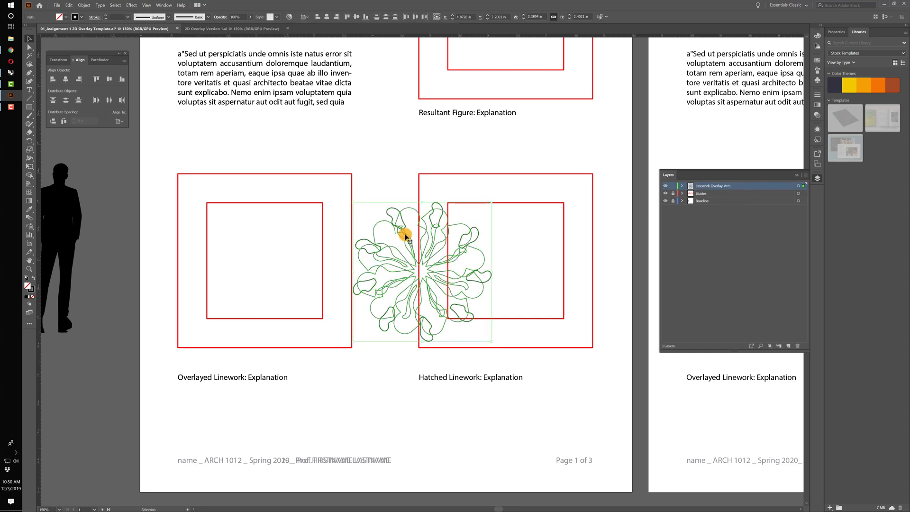
left_click_drag(406, 235, 251, 223)
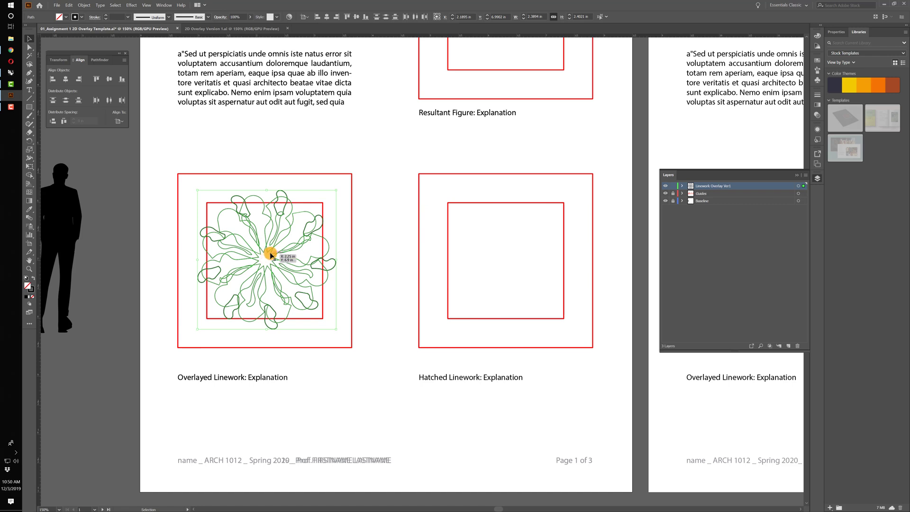
- Select all curves of the pasted overlay linework and group them
left_click(237, 167)
left_click(237, 198)
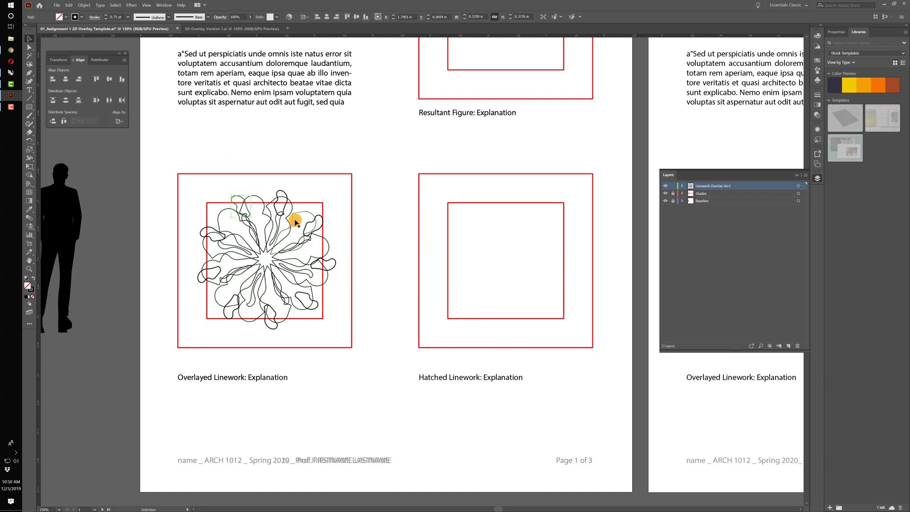
left_click(208, 185)
left_click_drag(185, 181, 358, 343)
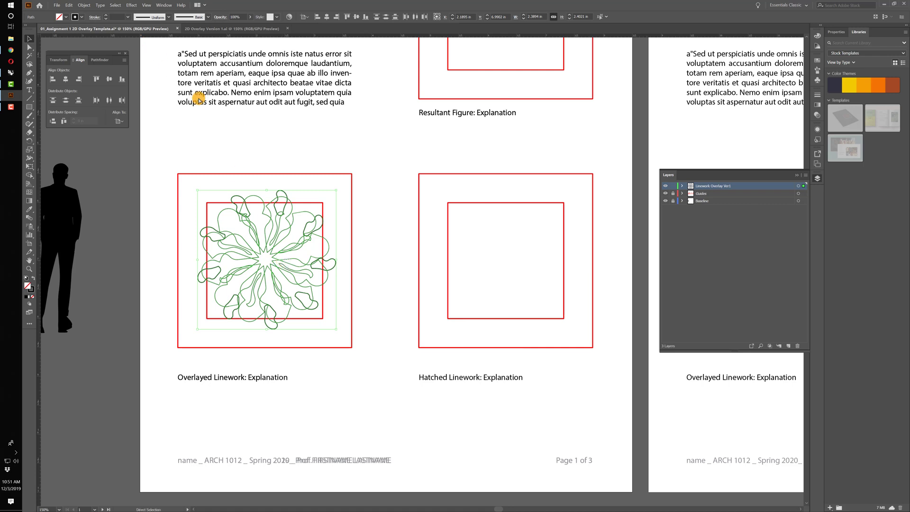
key("ctrl+g")
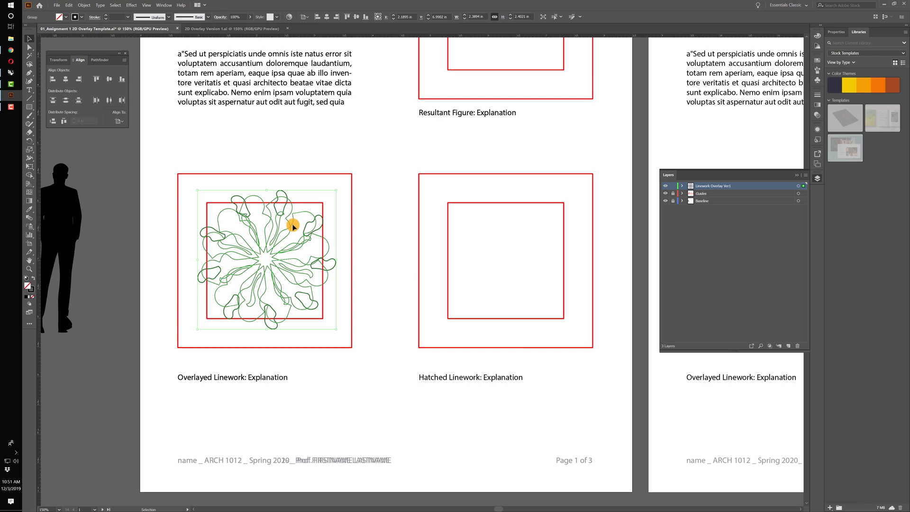
- Shift the linework group slightly to center it in its frame, and check the placement with the Guides layer temporarily hidden
left_click_drag(290, 227, 285, 227)
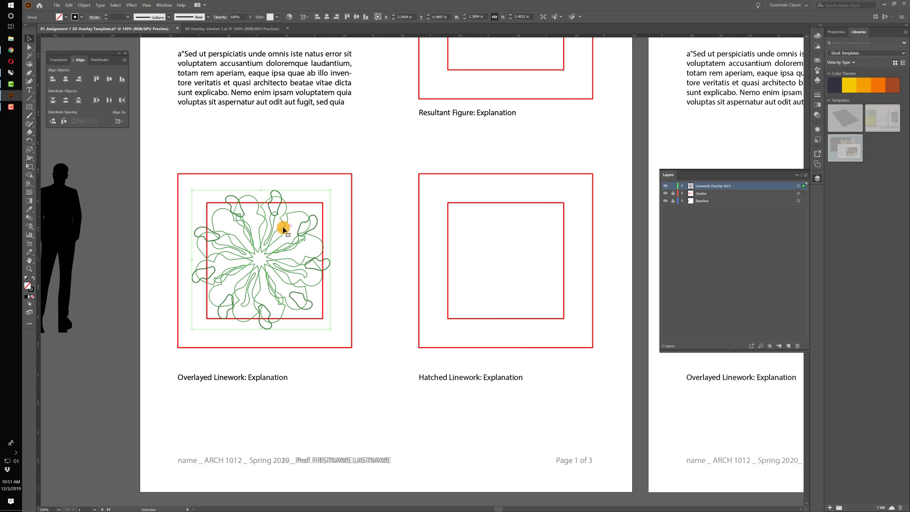
key("Right")
left_click(363, 186)
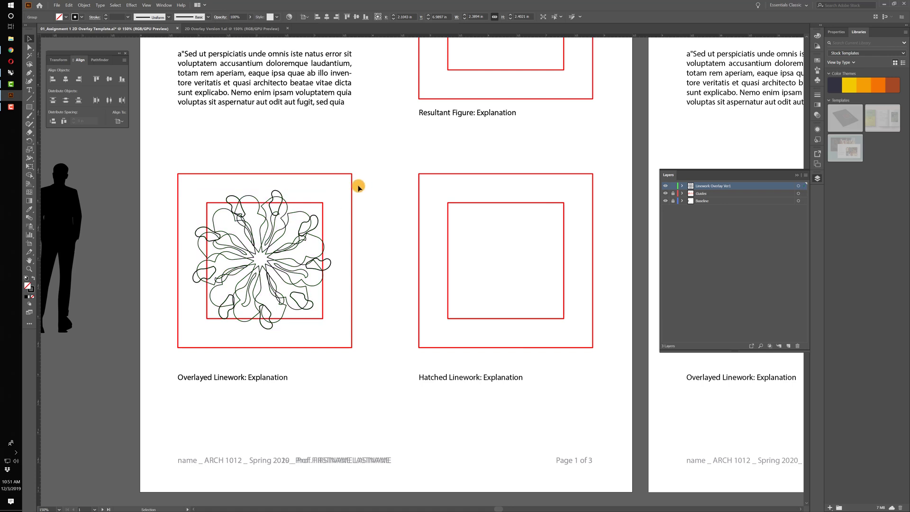
left_click(665, 194)
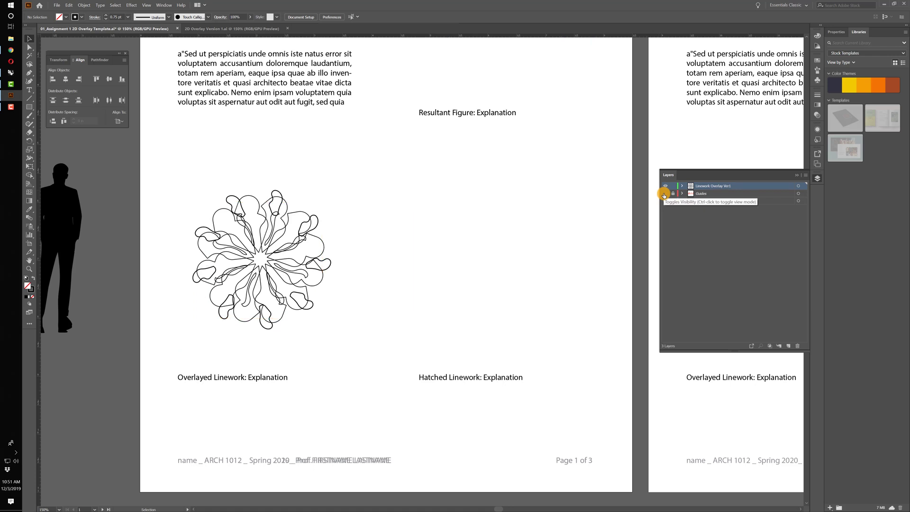
left_click(664, 194)
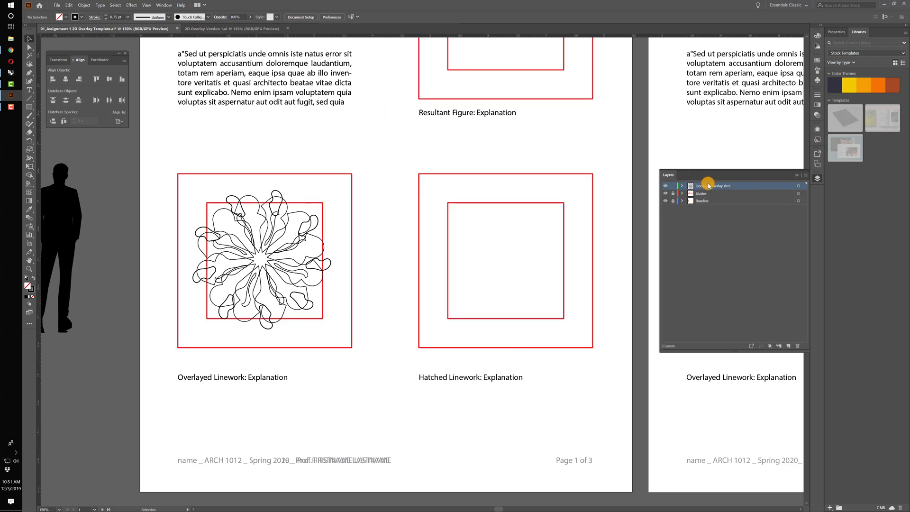
- Create a layer named Overlay Hatch Ver 1 above the linework layer, and lock Linework Overlay Ver1
left_click(789, 346)
double_click(705, 186)
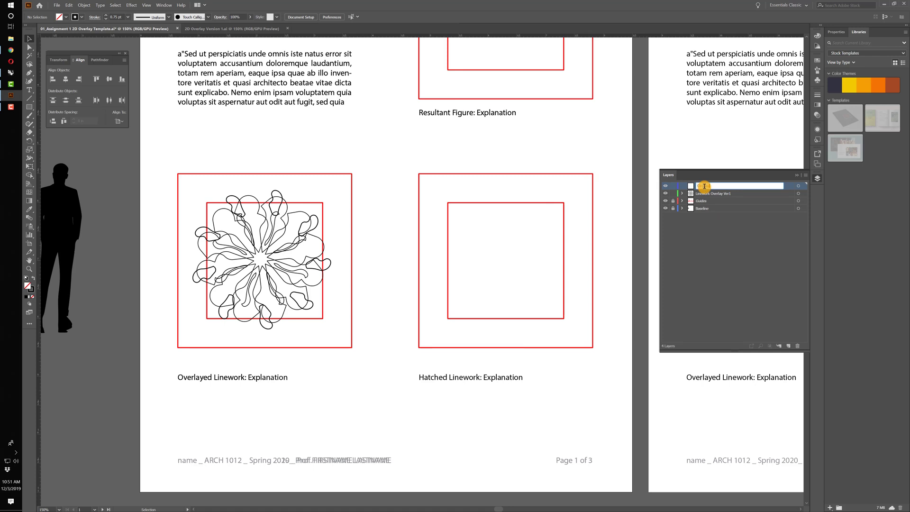
type("Overlay Hatch Ver 1")
key("Return")
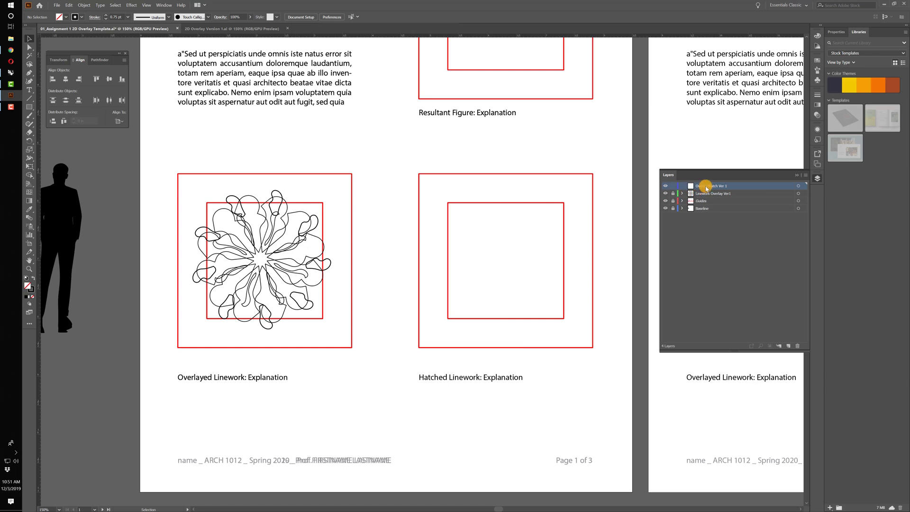
- In 2D Overlay Version 1.ai, select the whole hatched linework drawing, group it and copy it
left_click(223, 29)
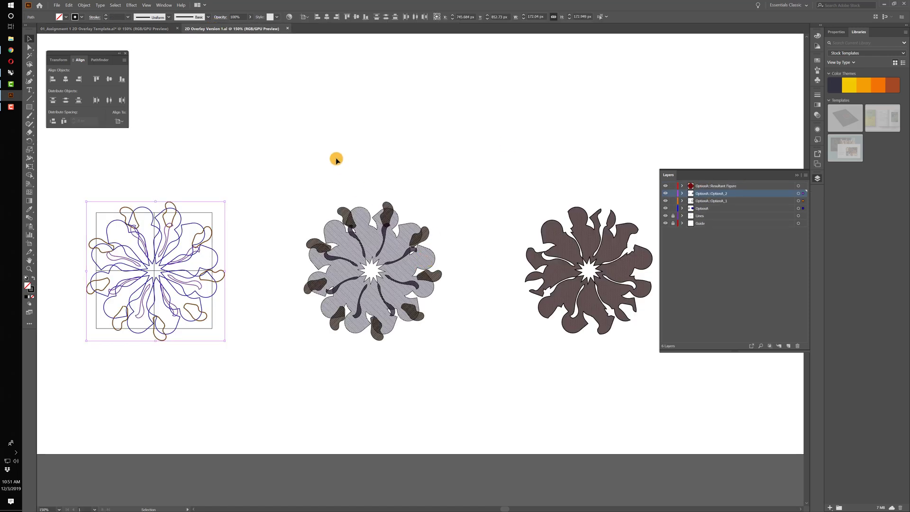
left_click(322, 171)
left_click(438, 306)
key("a")
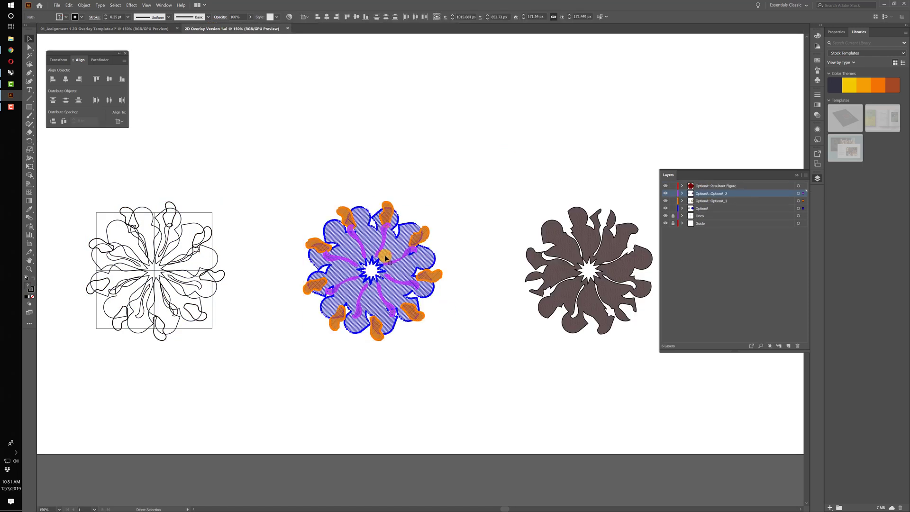
key("ctrl+g")
key("v")
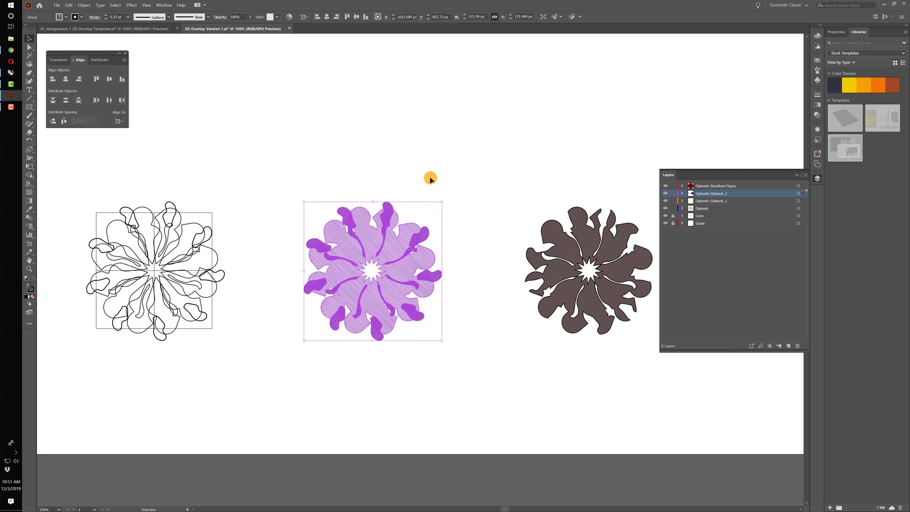
left_click(431, 179)
- Paste the hatched linework into the template and move it into the frame above the Hatched Linework caption on page 1
left_click(130, 28)
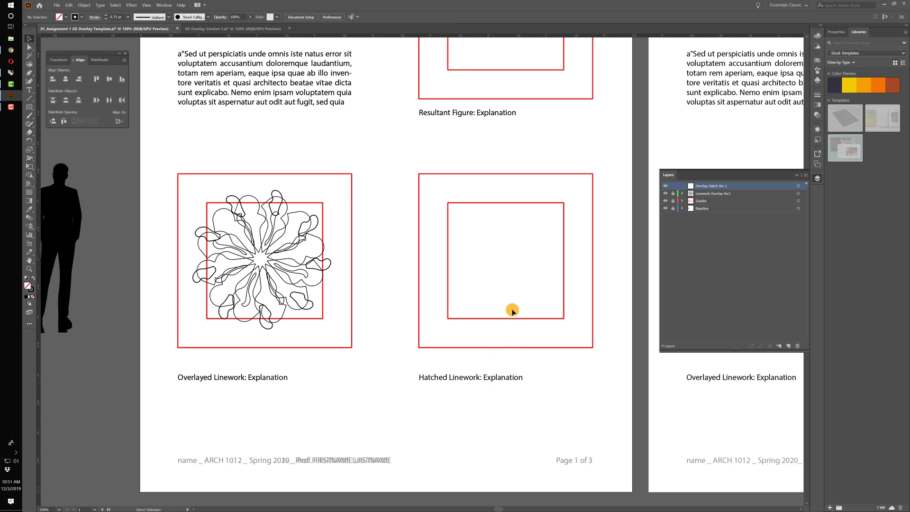
key("ctrl+v")
left_click_drag(467, 272, 528, 261)
left_click(592, 146)
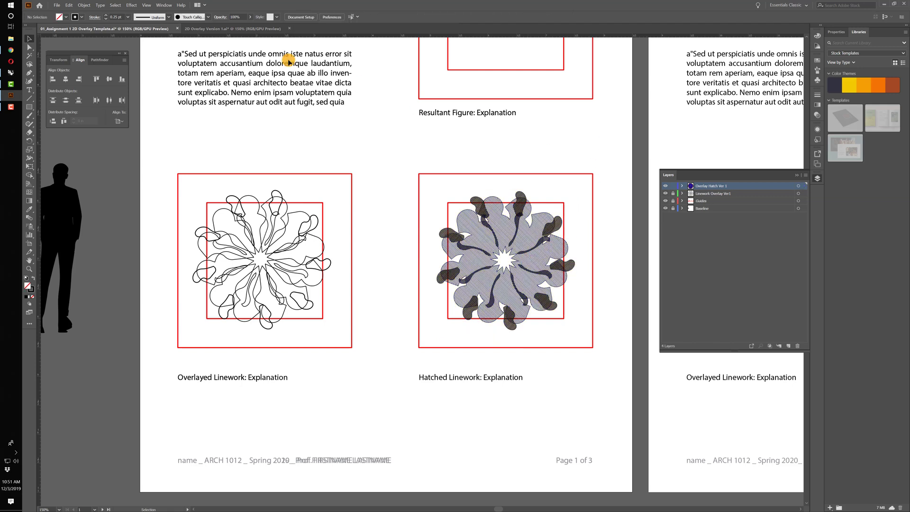
- In 2D Overlay Version 1.ai, select the entire resultant figure, group it and copy it
left_click(235, 28)
key("a")
left_click_drag(484, 168, 680, 367)
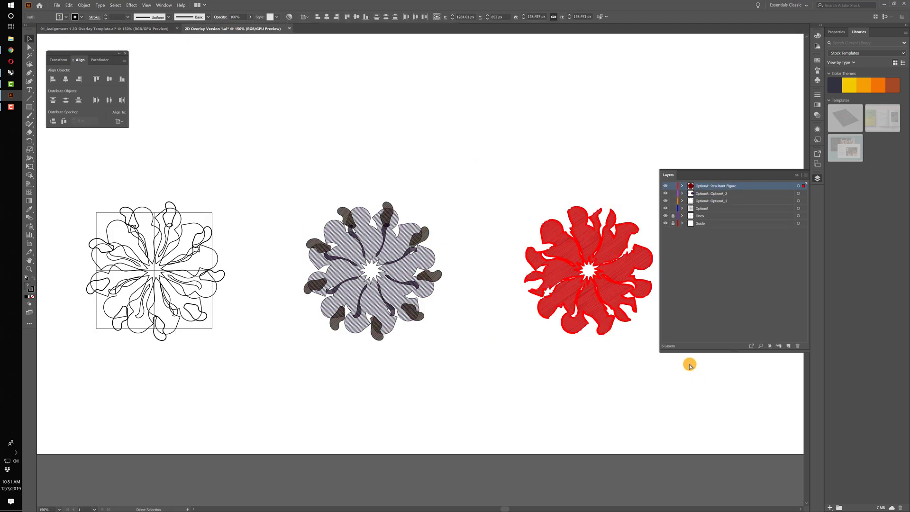
- In the template, create a layer named Resultant Figure above Overlay Hatch Ver 1, and lock Overlay Hatch Ver 1
left_click(131, 30)
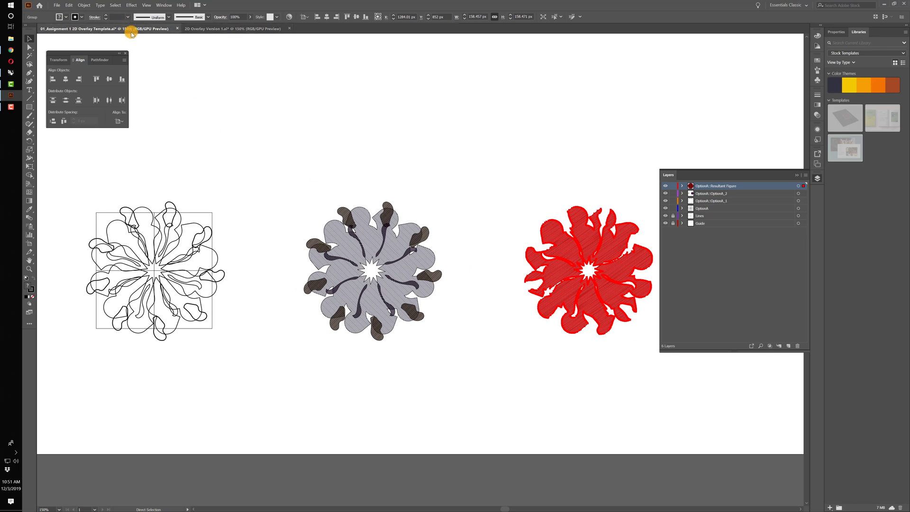
scroll(517, 285, "up", 4)
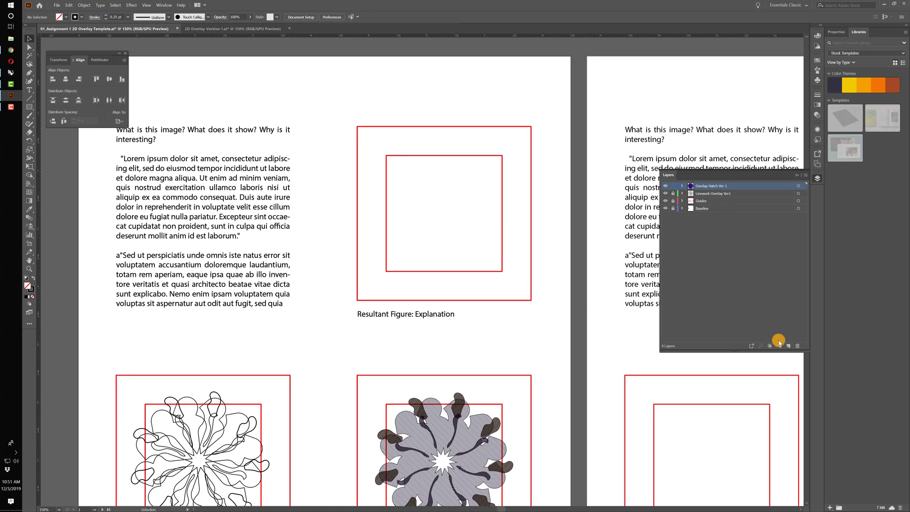
left_click(779, 342)
double_click(699, 185)
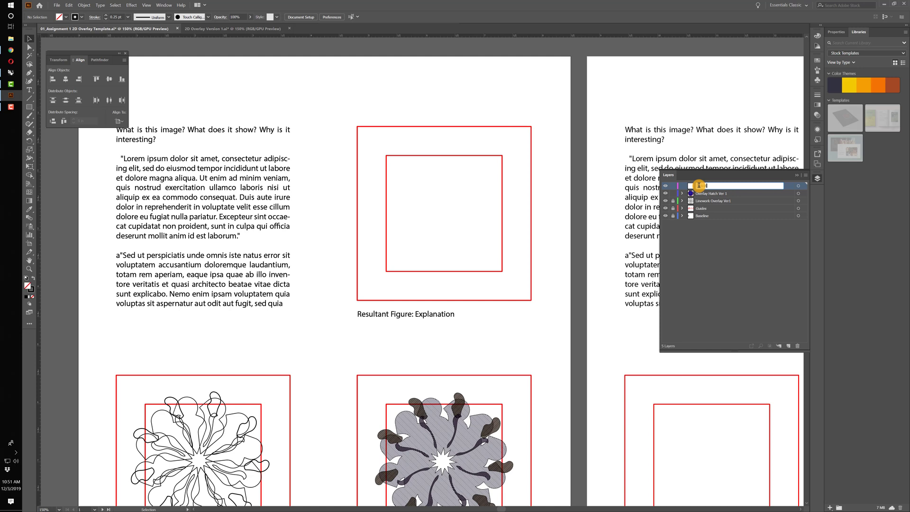
key("Return")
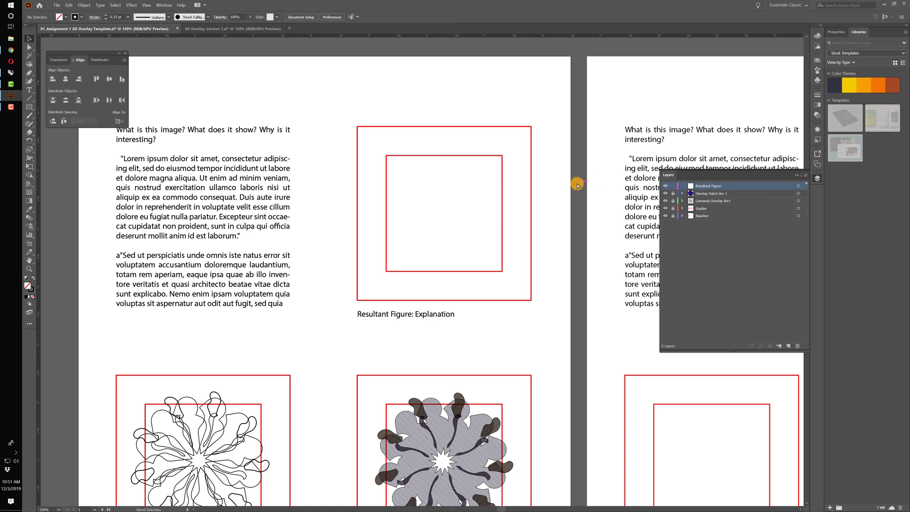
- Paste the resultant figure, center it in the frame above the Resultant Figure caption on page 1, and hide the Guides layer
key("ctrl+v")
left_click_drag(439, 241, 457, 186)
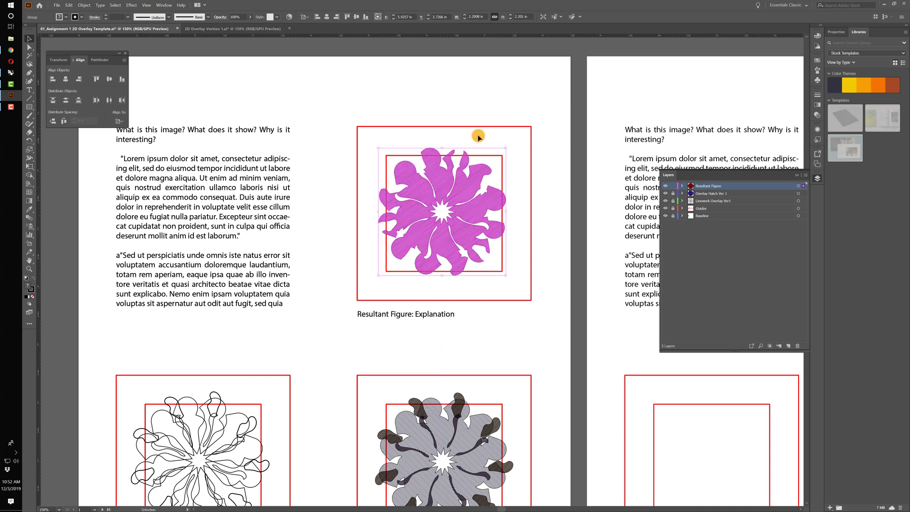
left_click(493, 83)
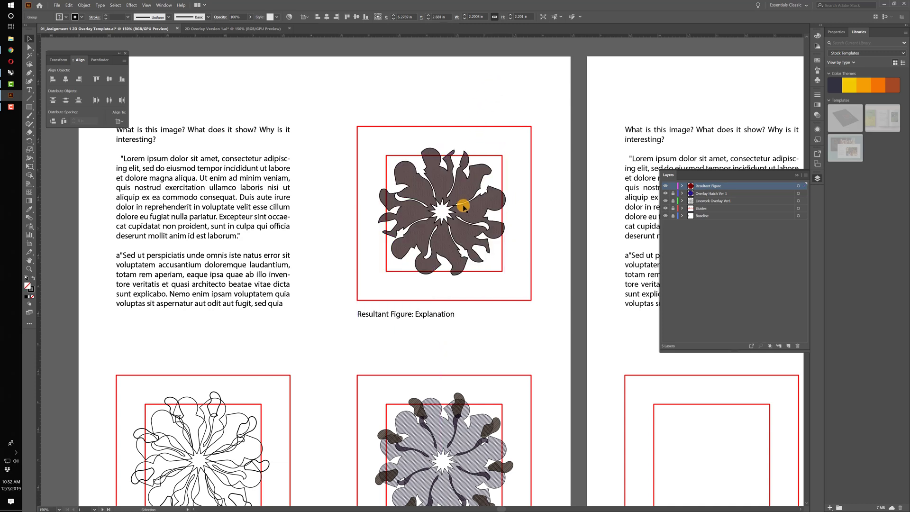
left_click(666, 208)
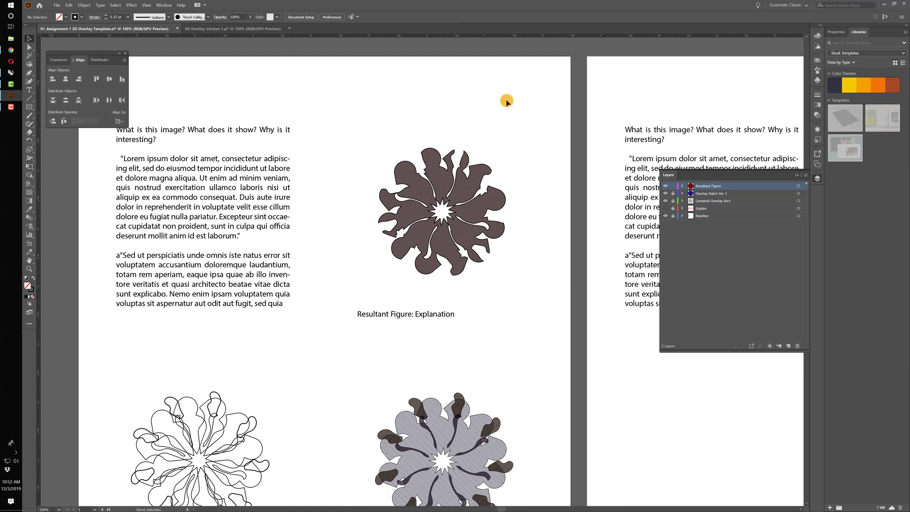
key("ctrl+0")
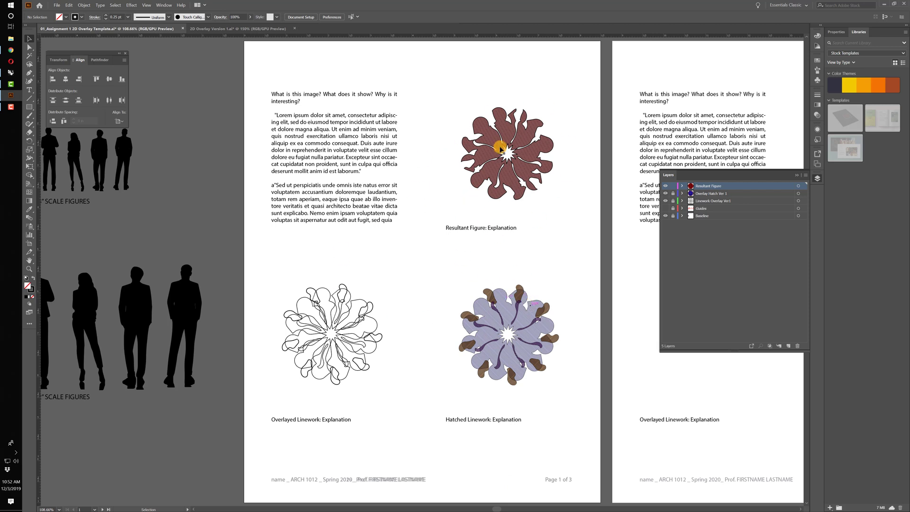
- Compare the filled page 1 with the source drawings in 2D Overlay Version 1.ai, the layout of page 2 and the Rhino model
left_click(242, 29)
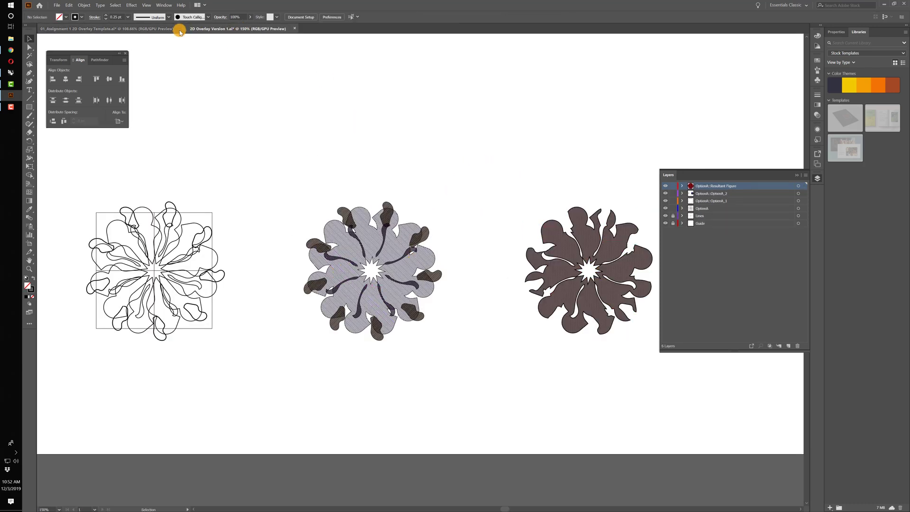
left_click(161, 28)
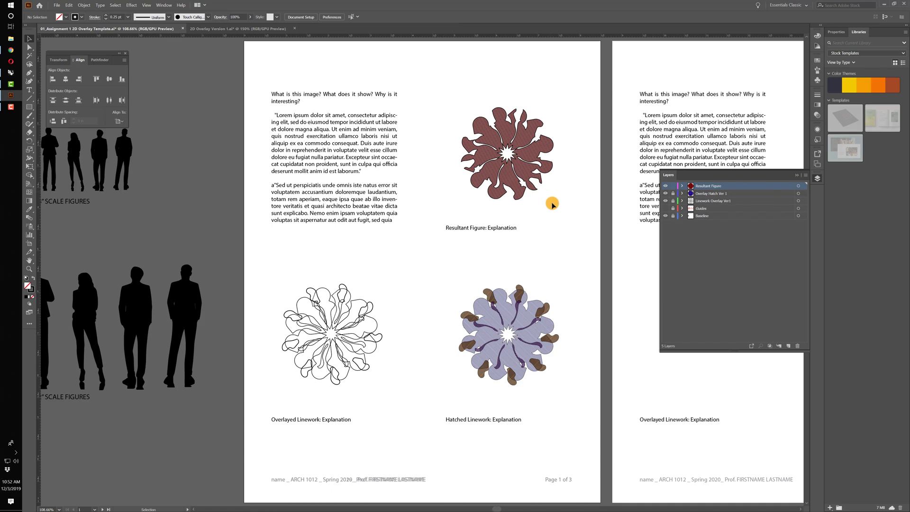
key("ctrl+minus")
key("ctrl+minus")
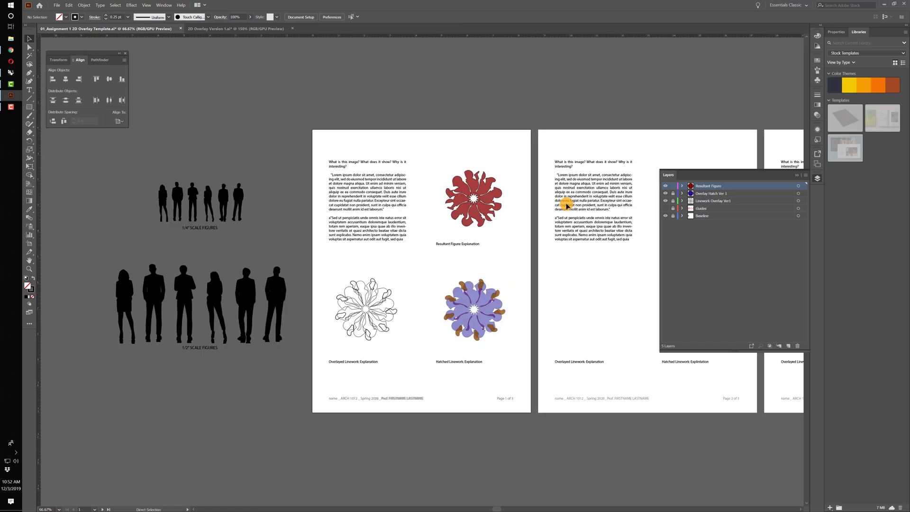
left_click_drag(567, 206, 428, 181)
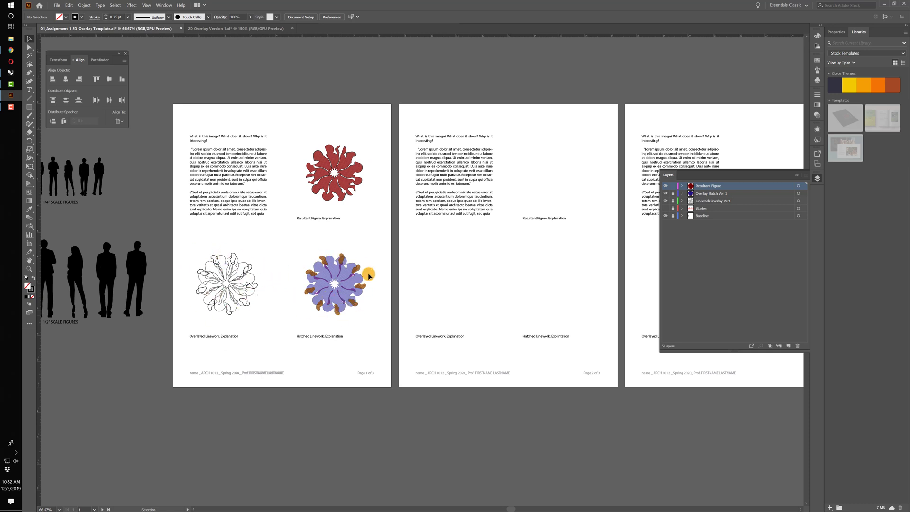
left_click(568, 275)
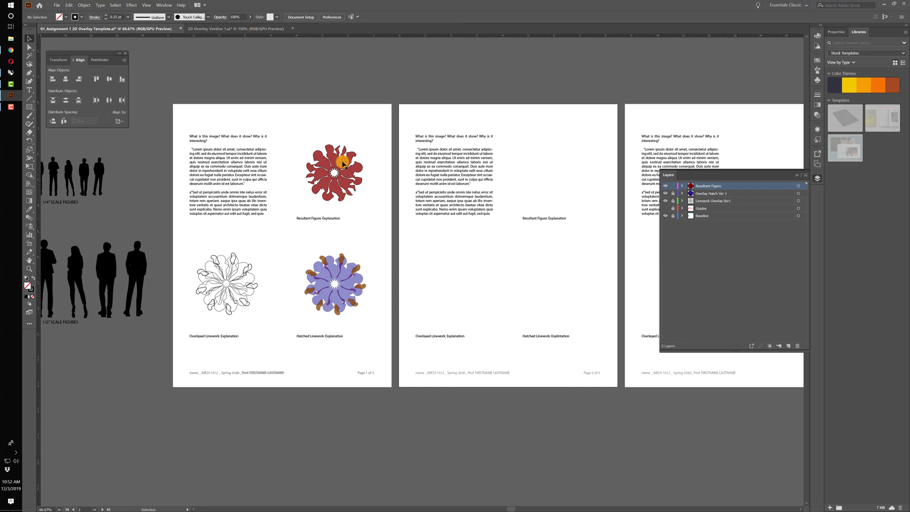
left_click(10, 72)
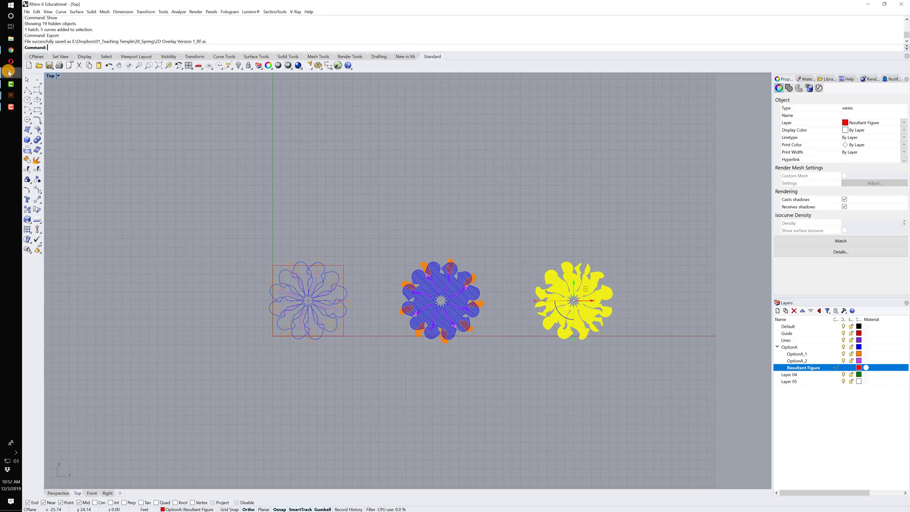
left_click(383, 214)
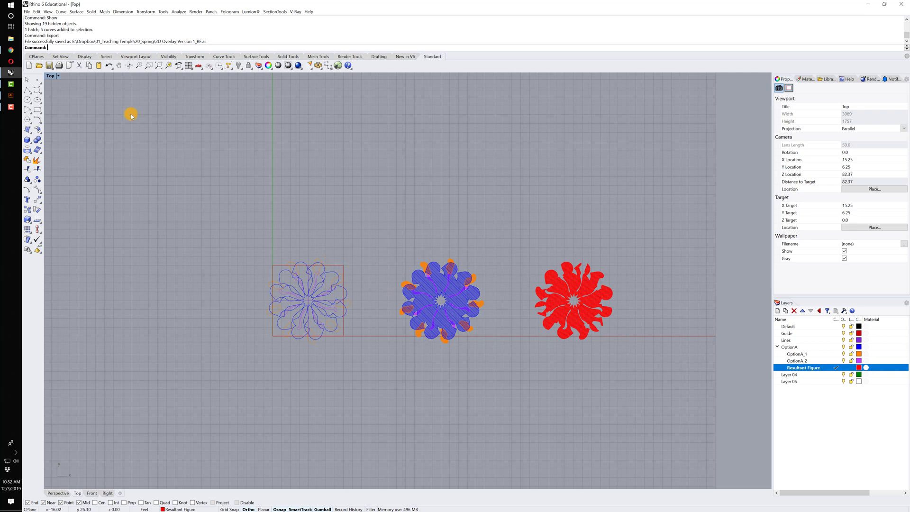
left_click(11, 95)
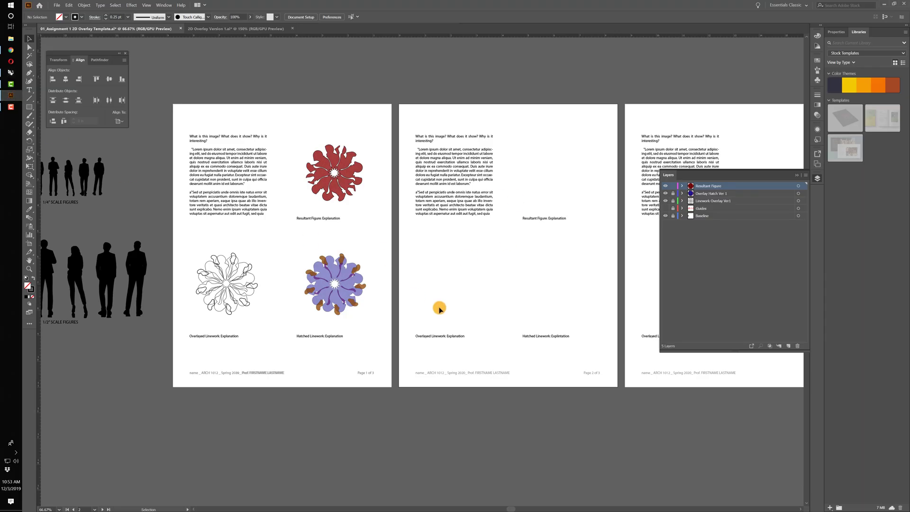